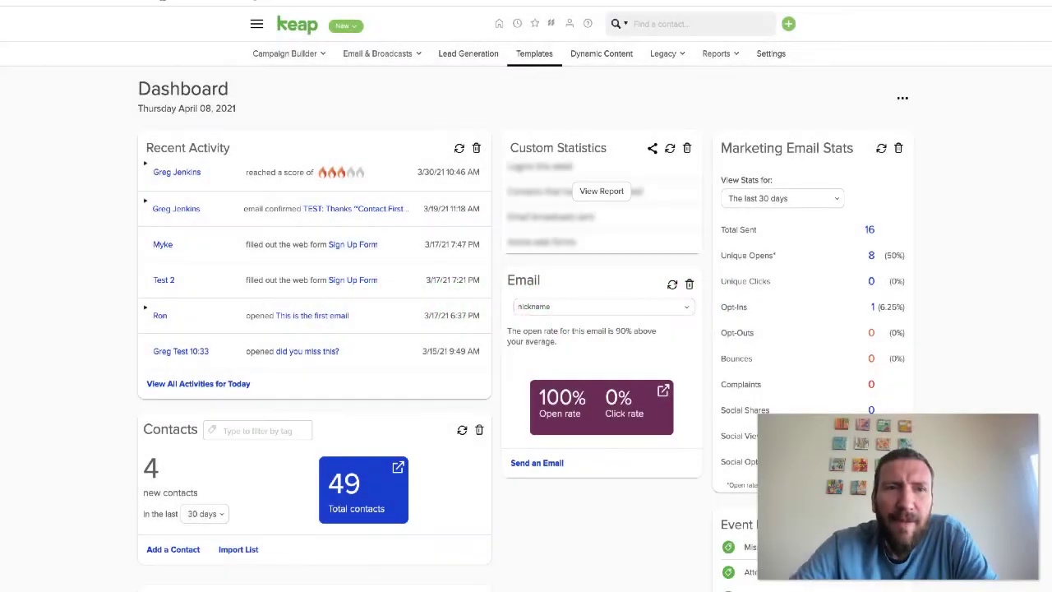
# Open Keap's main navigation menu to head toward Campaign Builder
pyautogui.click(257, 25)
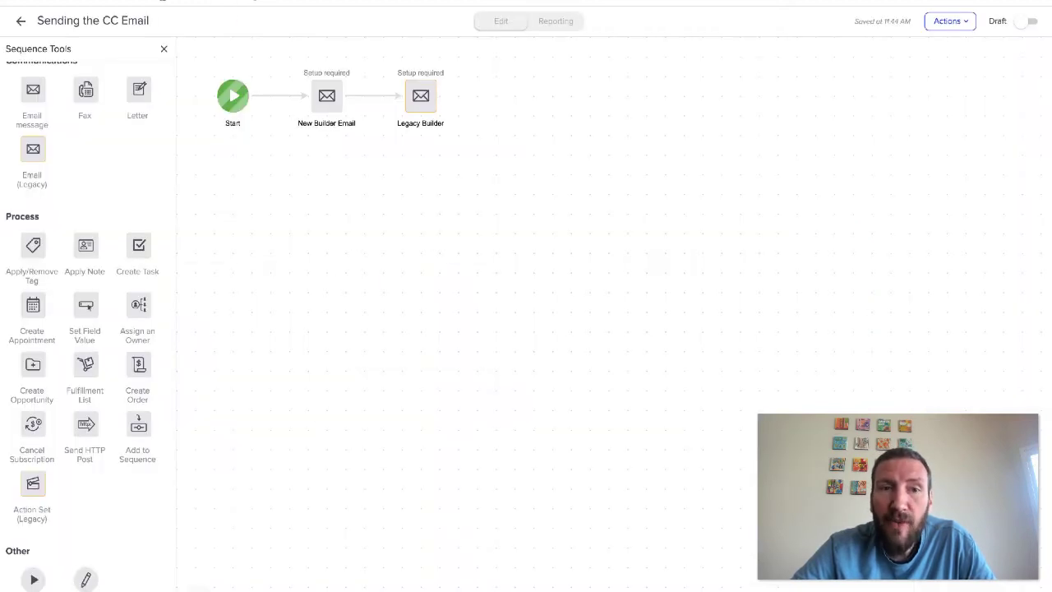
pyautogui.click(20, 22)
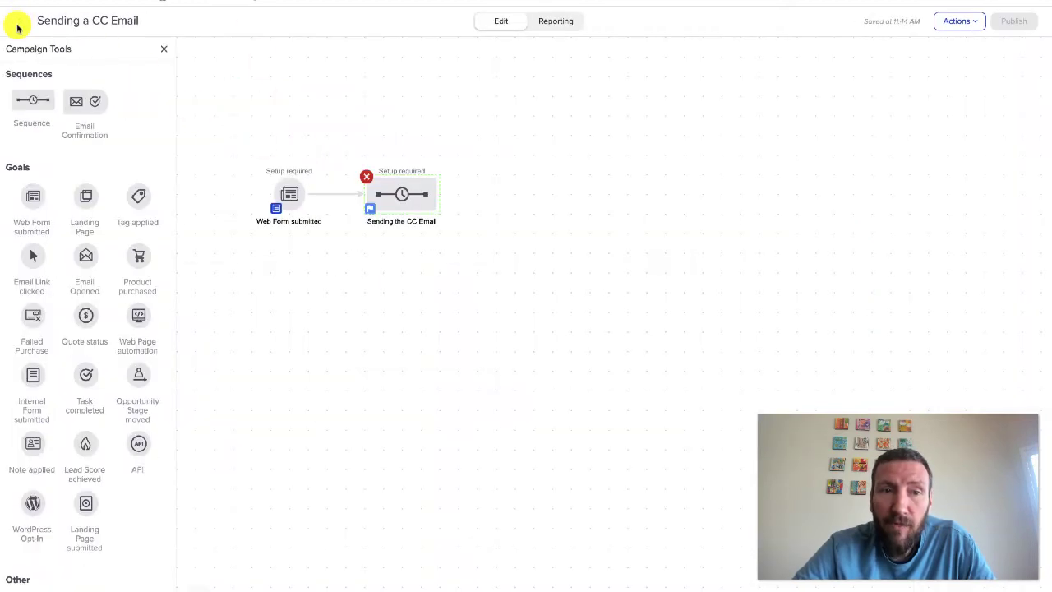
pyautogui.click(269, 190)
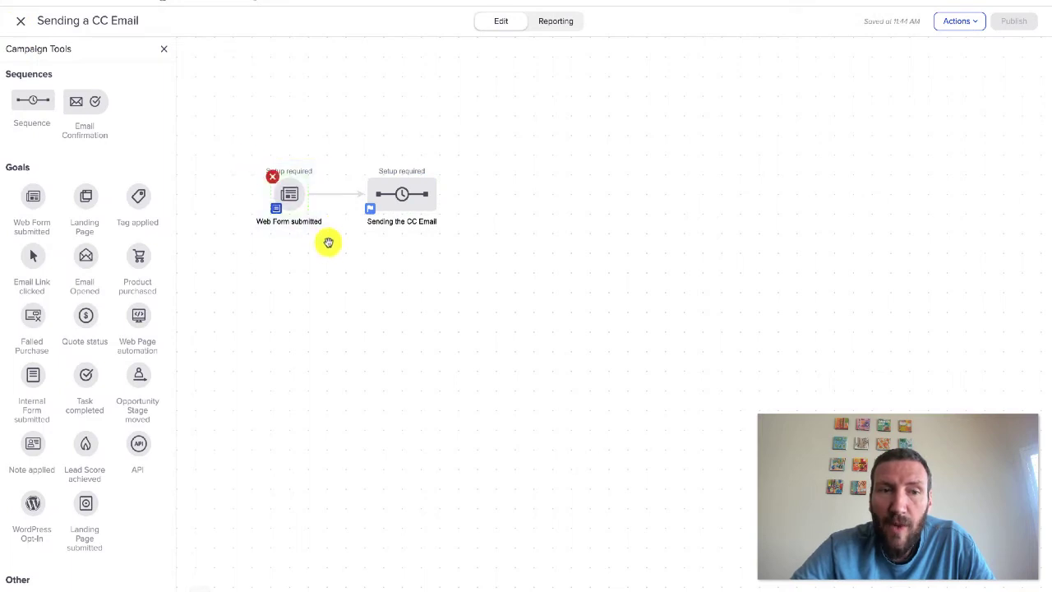
pyautogui.doubleClick(406, 198)
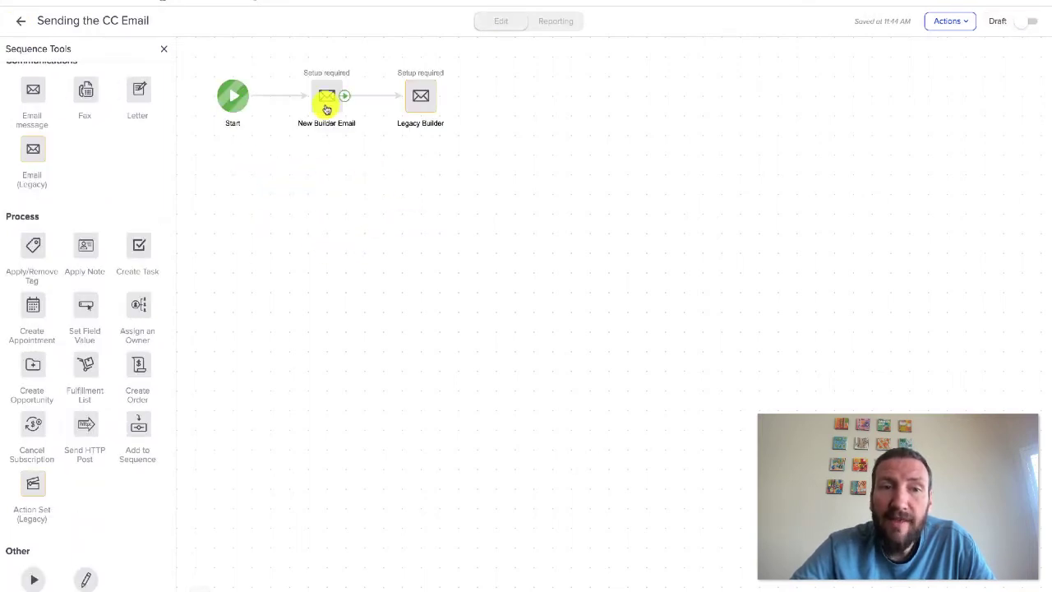
pyautogui.scroll(2, 37, 107)
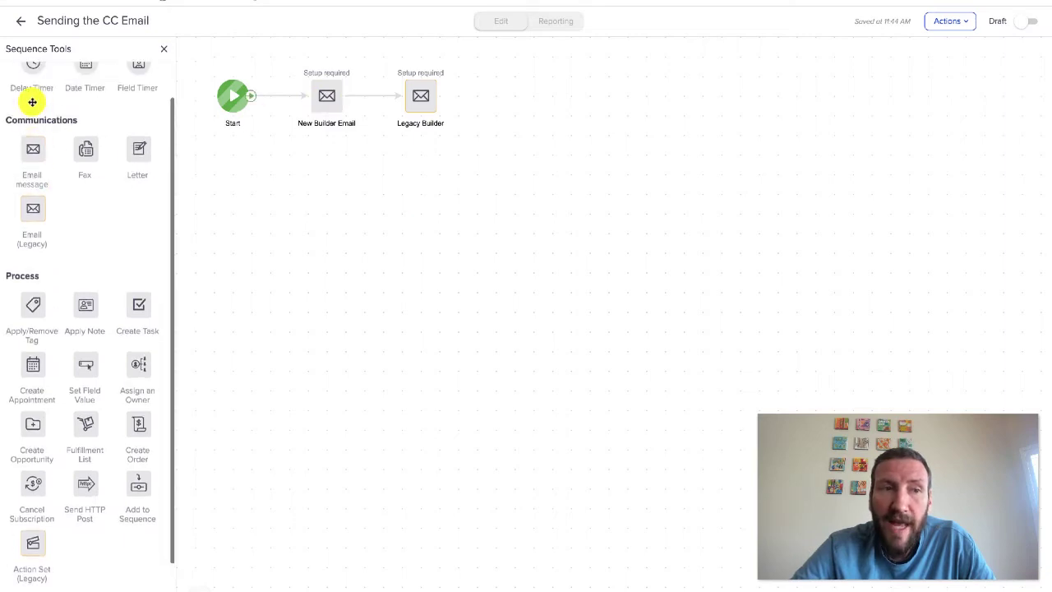
pyautogui.scroll(1, 32, 168)
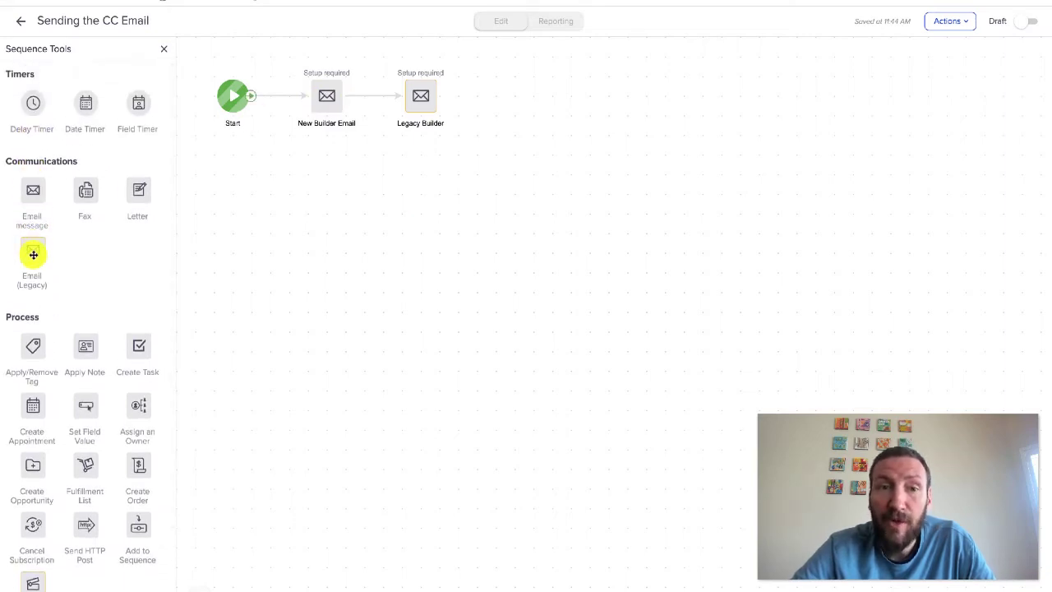
pyautogui.doubleClick(320, 101)
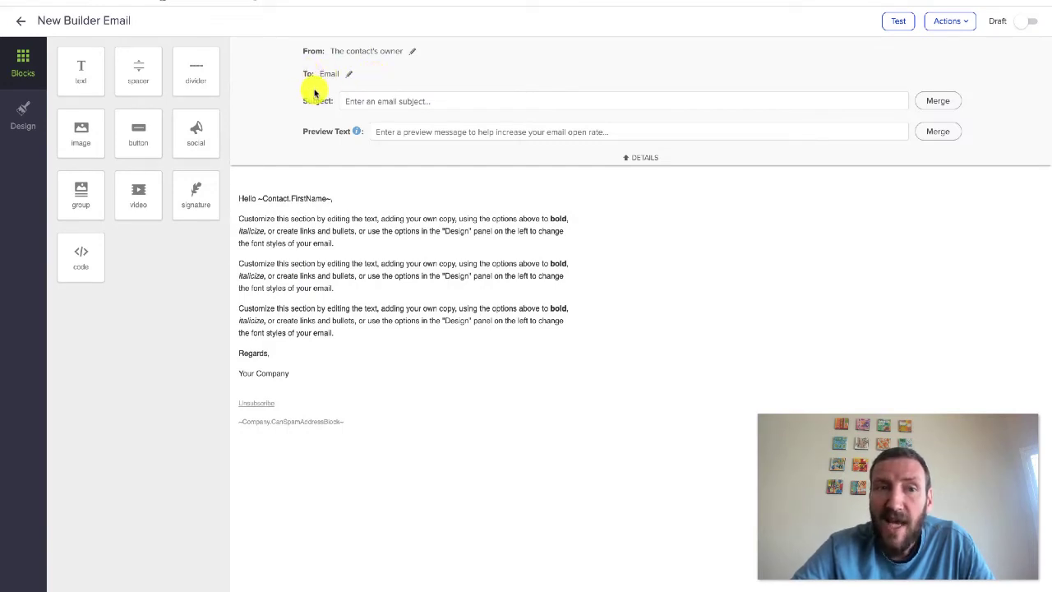
pyautogui.click(19, 20)
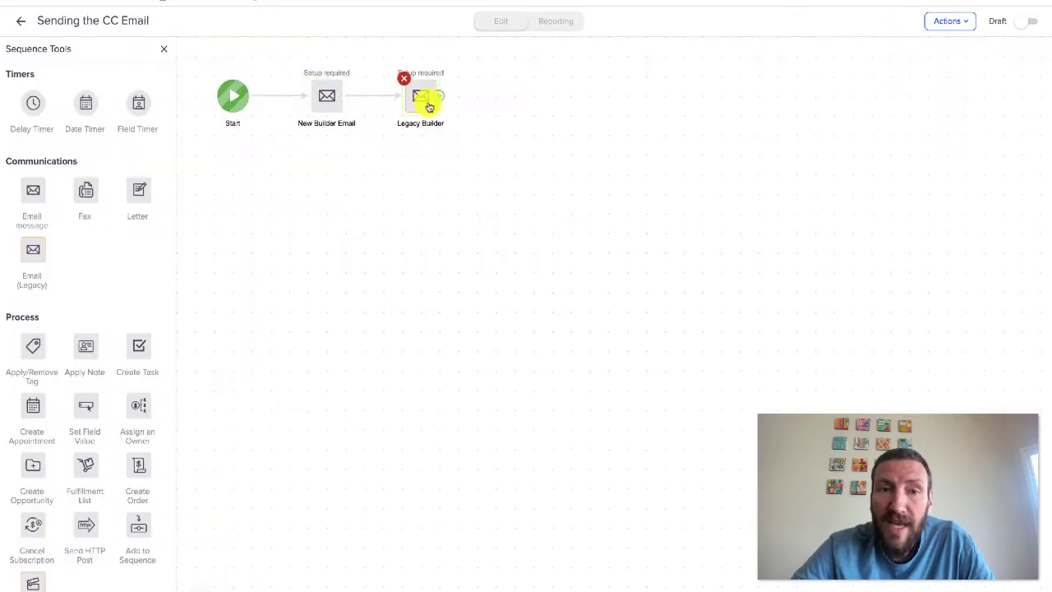
pyautogui.doubleClick(428, 105)
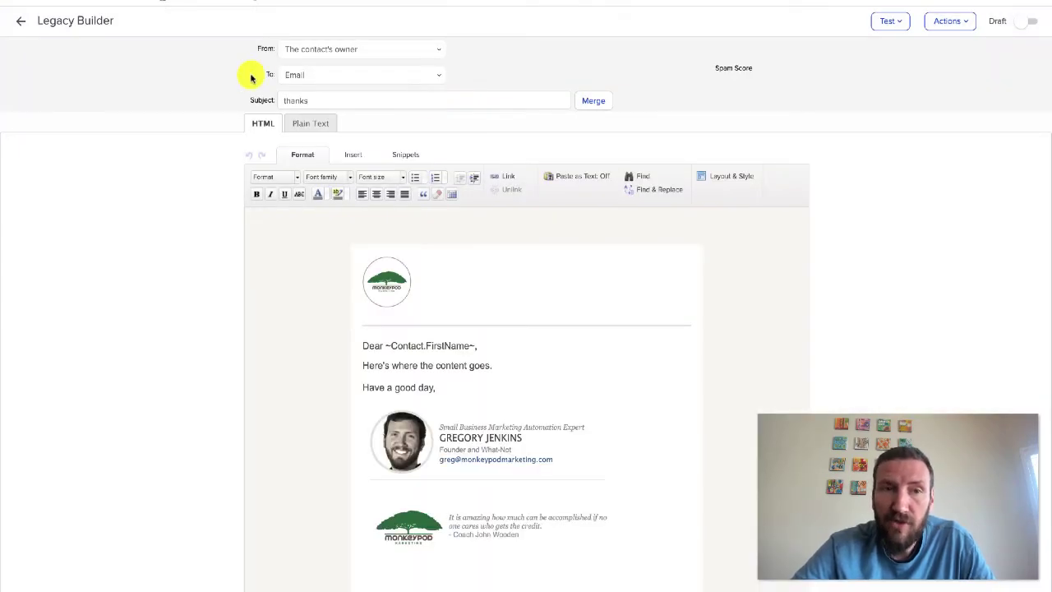
pyautogui.click(20, 21)
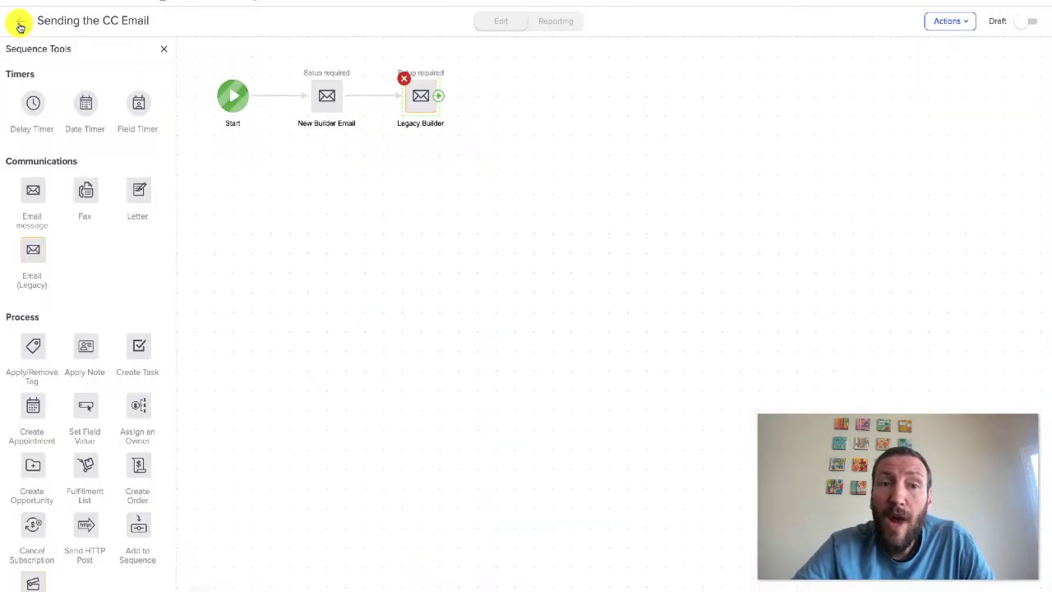
pyautogui.click(21, 27)
# Browse the templates list and preview the Legacy Email Template
pyautogui.click(283, 2)
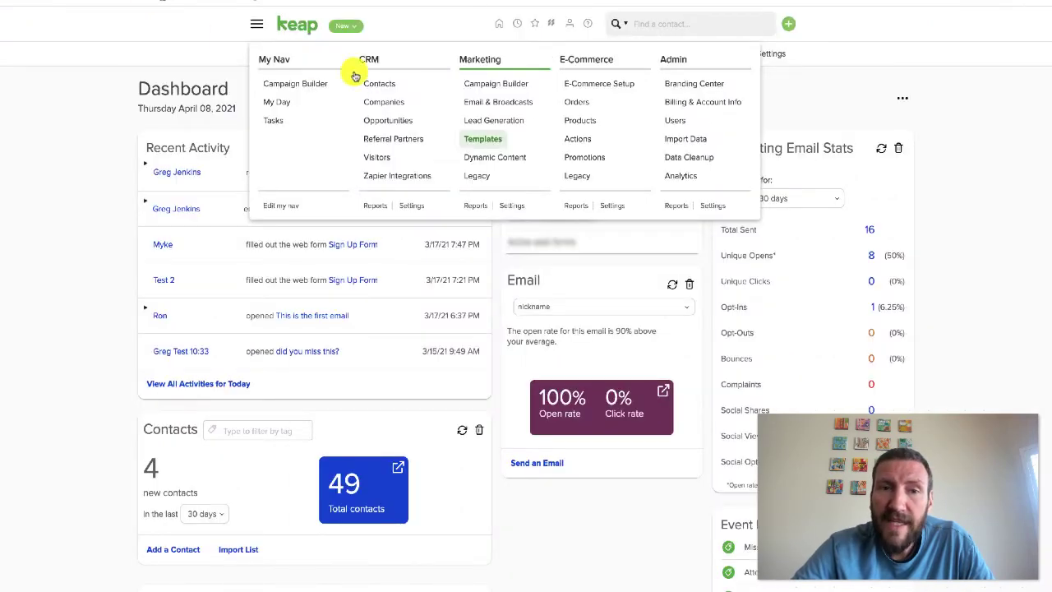
pyautogui.click(493, 144)
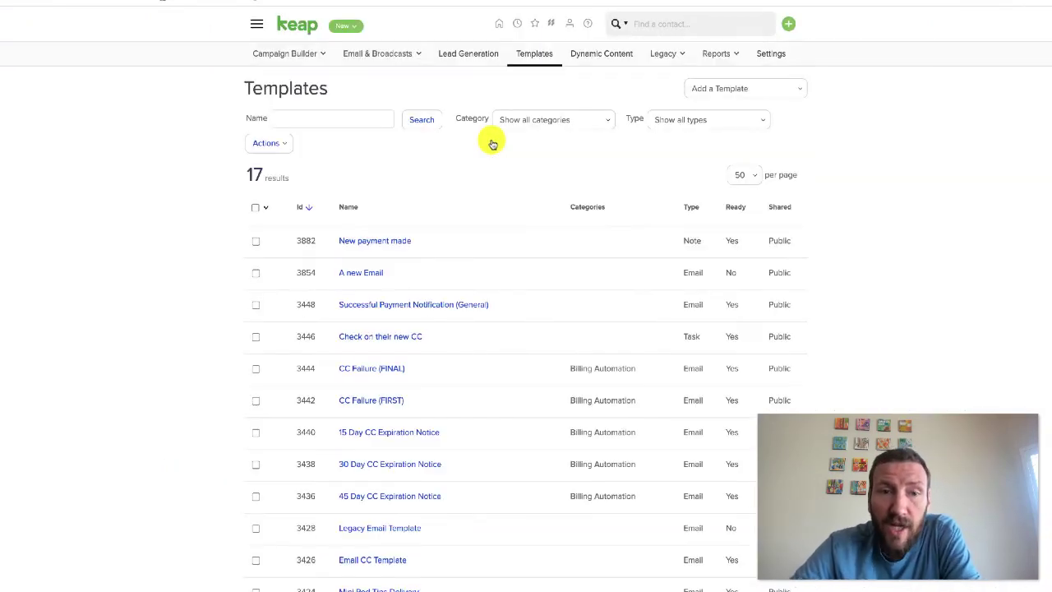
pyautogui.scroll(-2, 457, 210)
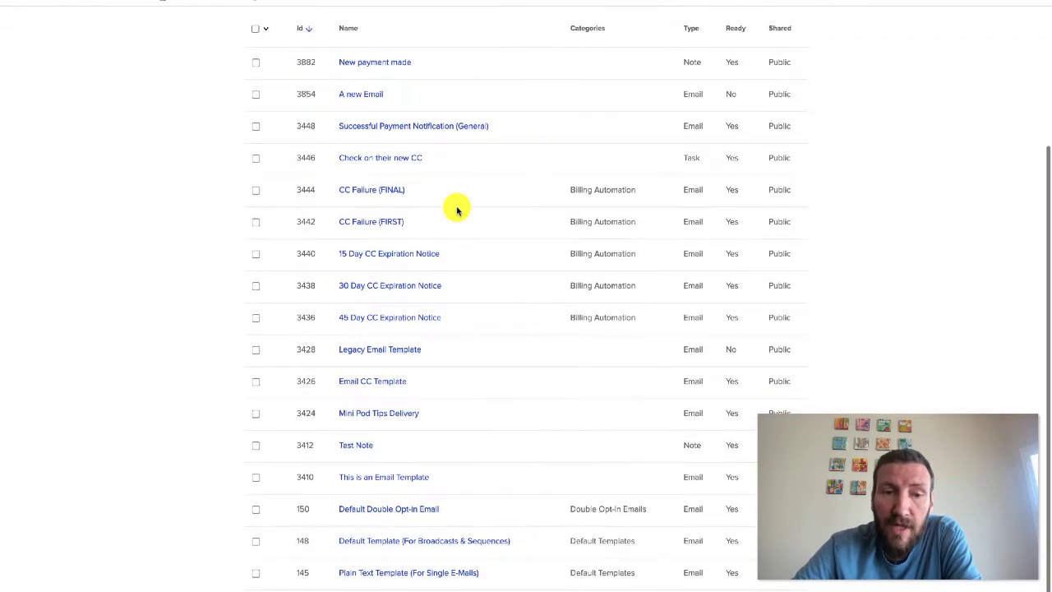
pyautogui.click(400, 352)
pyautogui.scroll(-2, 399, 353)
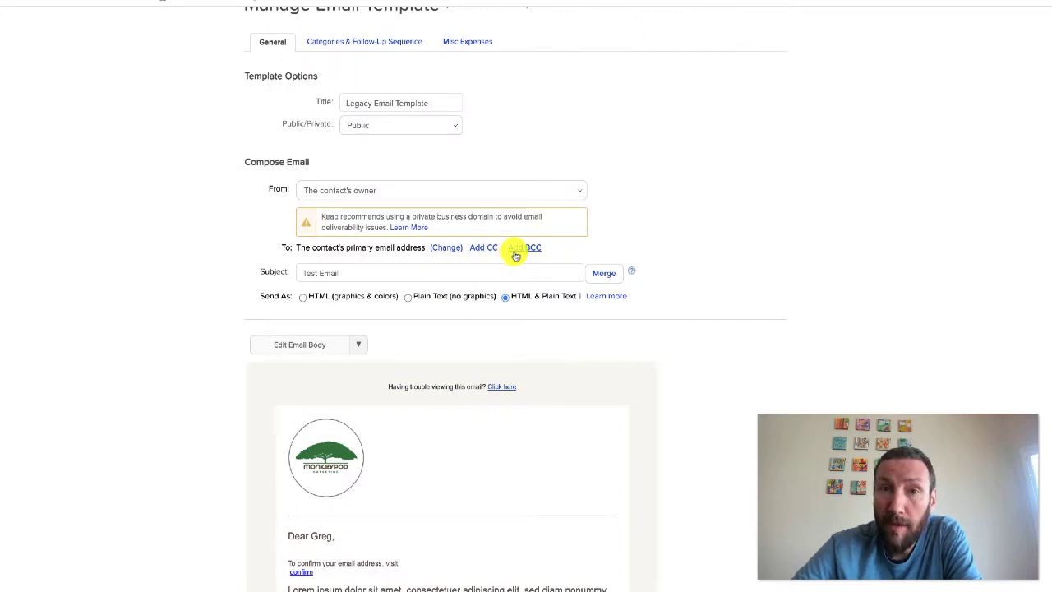
pyautogui.scroll(2, 514, 253)
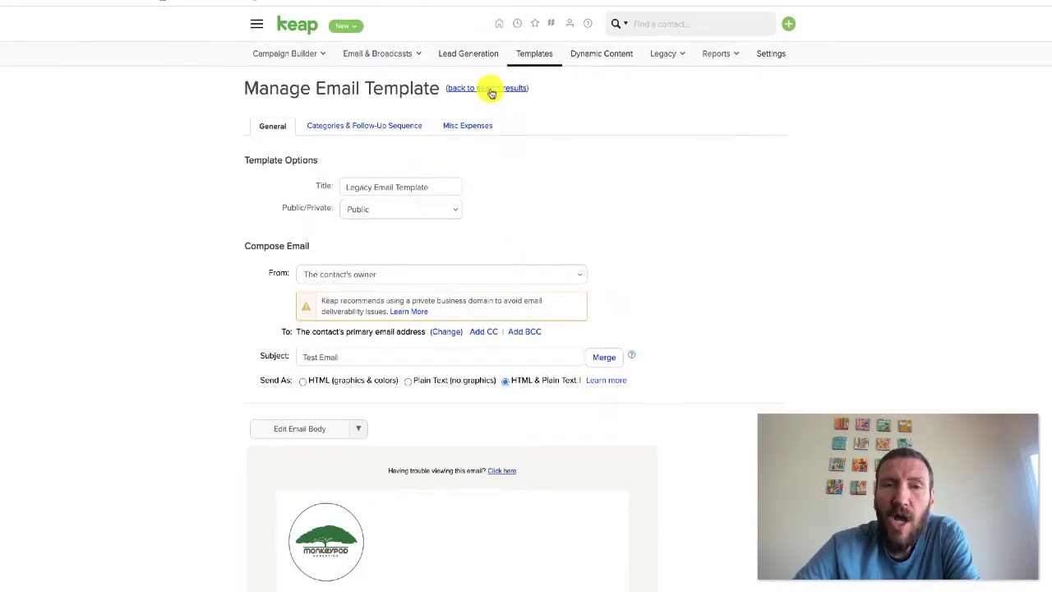
pyautogui.click(491, 90)
pyautogui.scroll(-3, 451, 319)
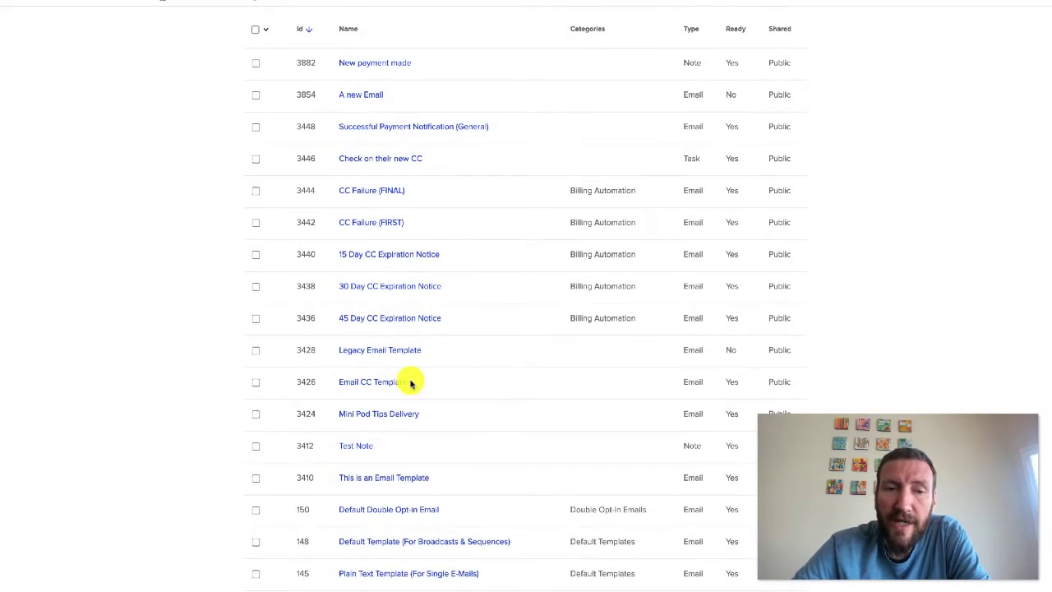
# Open the Email CC Template and scroll through its CC recipient, subject and message
pyautogui.click(387, 386)
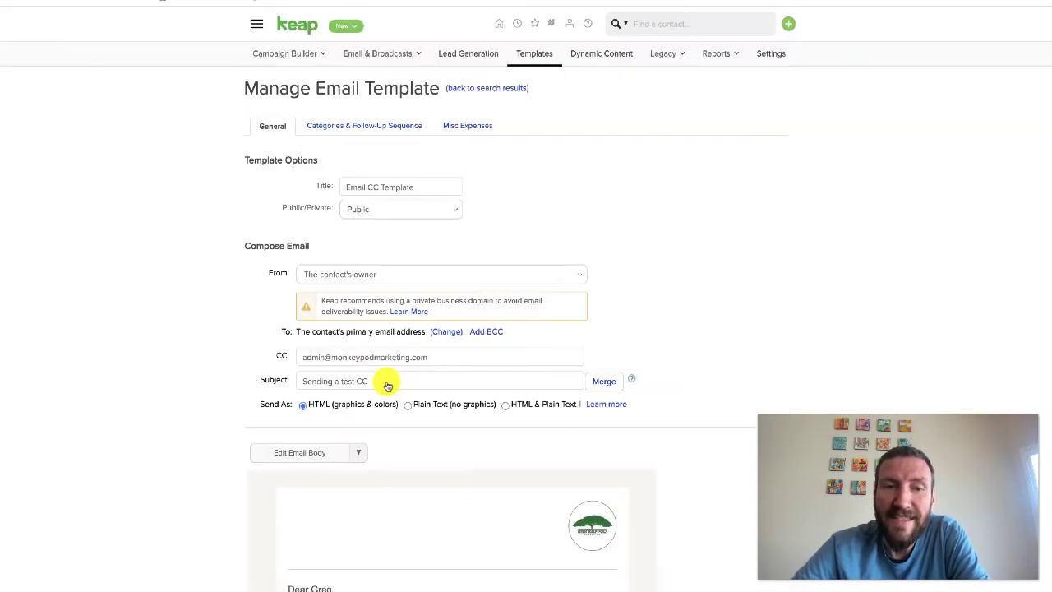
pyautogui.scroll(-2, 352, 376)
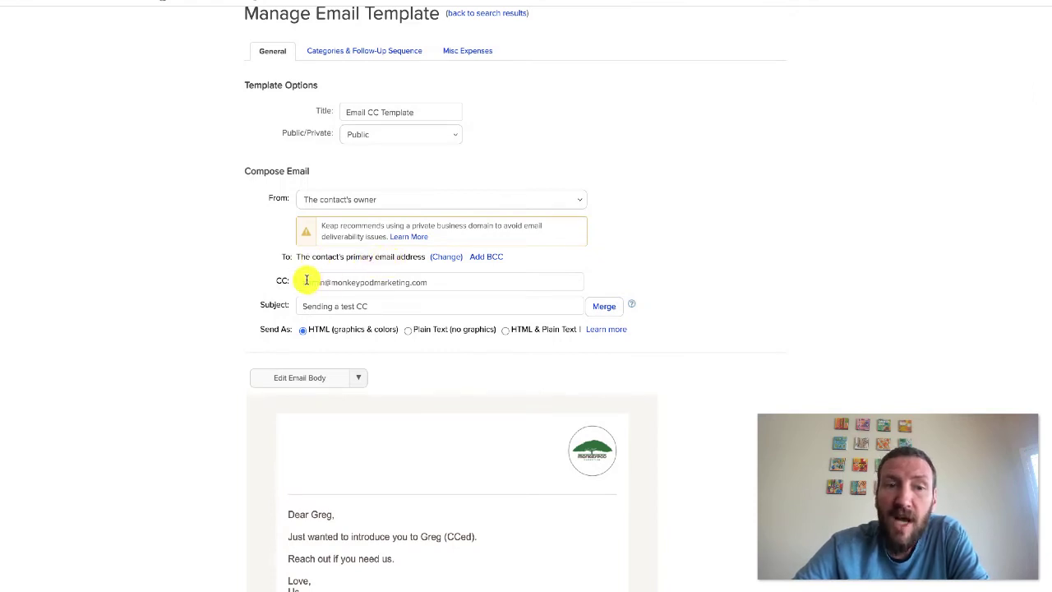
pyautogui.scroll(-1, 370, 274)
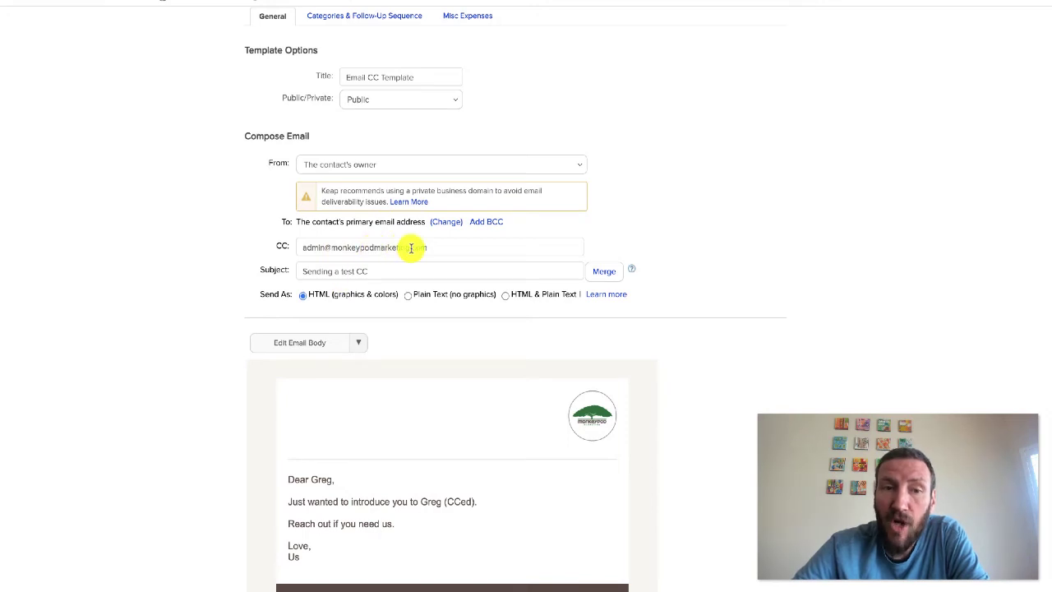
pyautogui.scroll(-3, 411, 248)
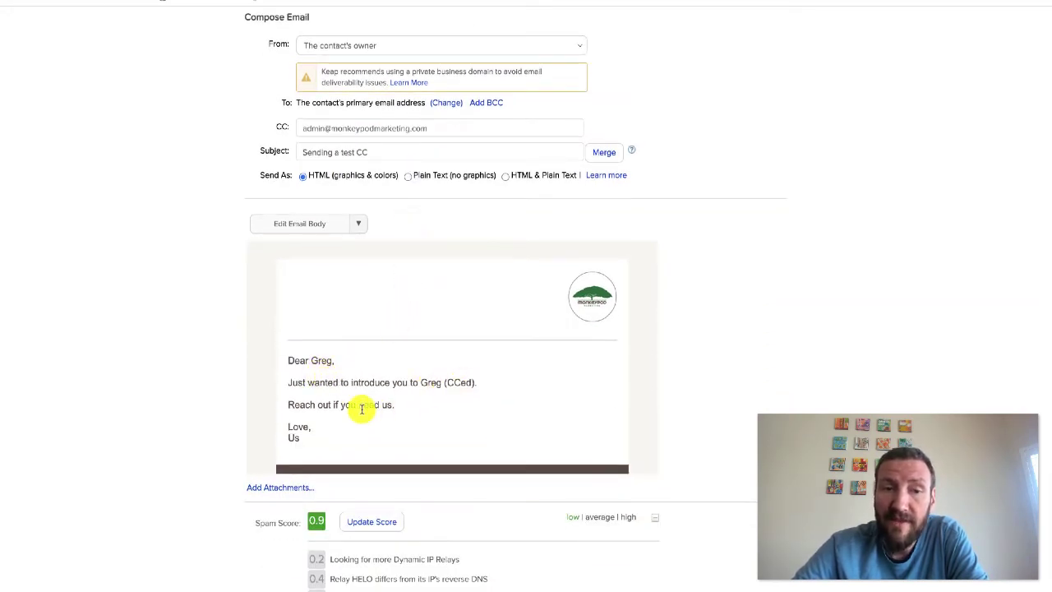
pyautogui.scroll(5, 286, 331)
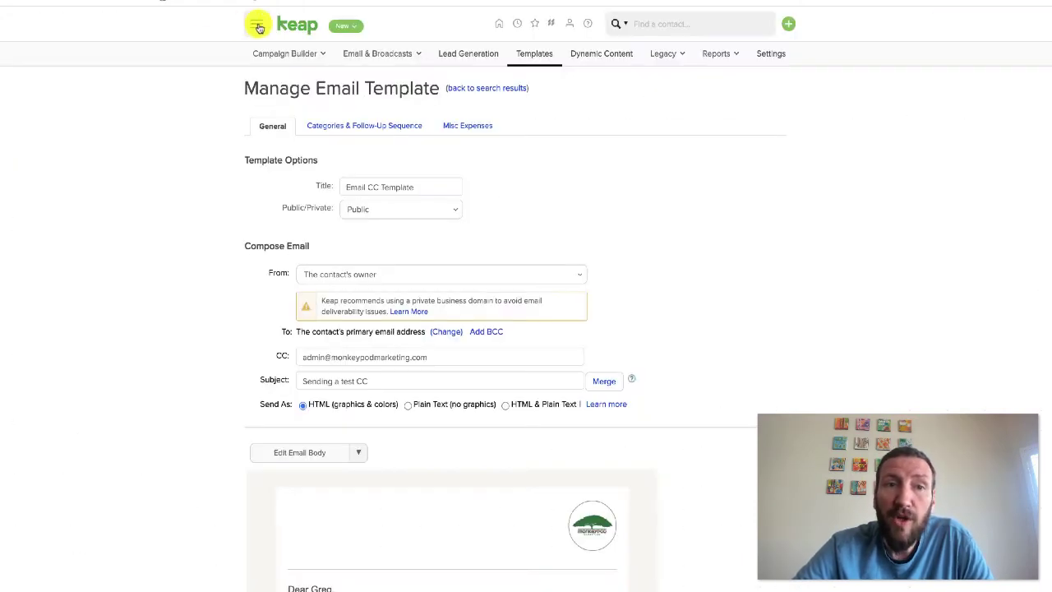
# Create a new action set named 'Send Email with CC' from Marketing Settings
pyautogui.click(256, 24)
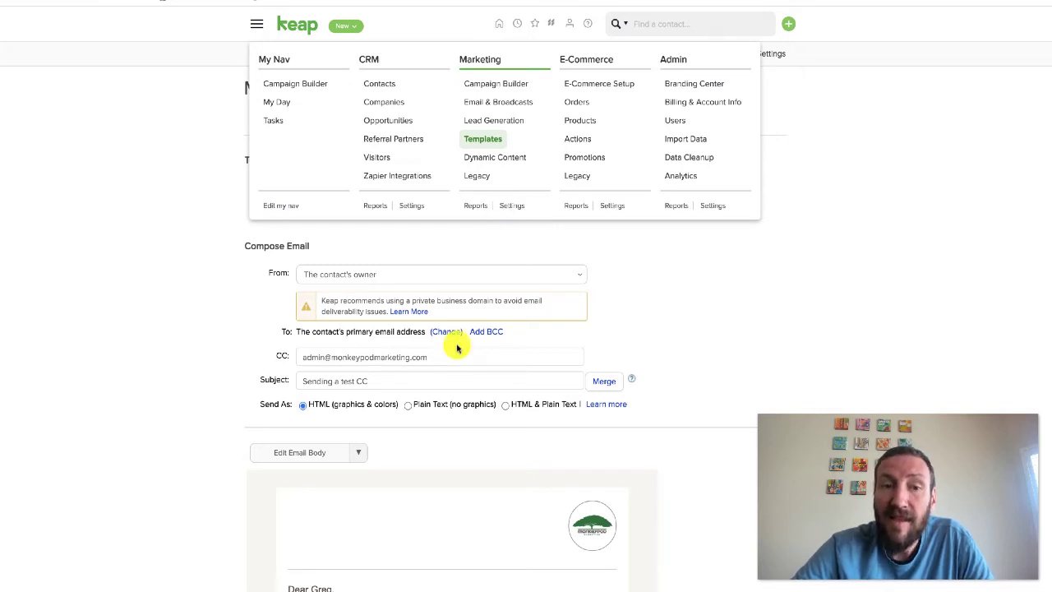
pyautogui.click(510, 206)
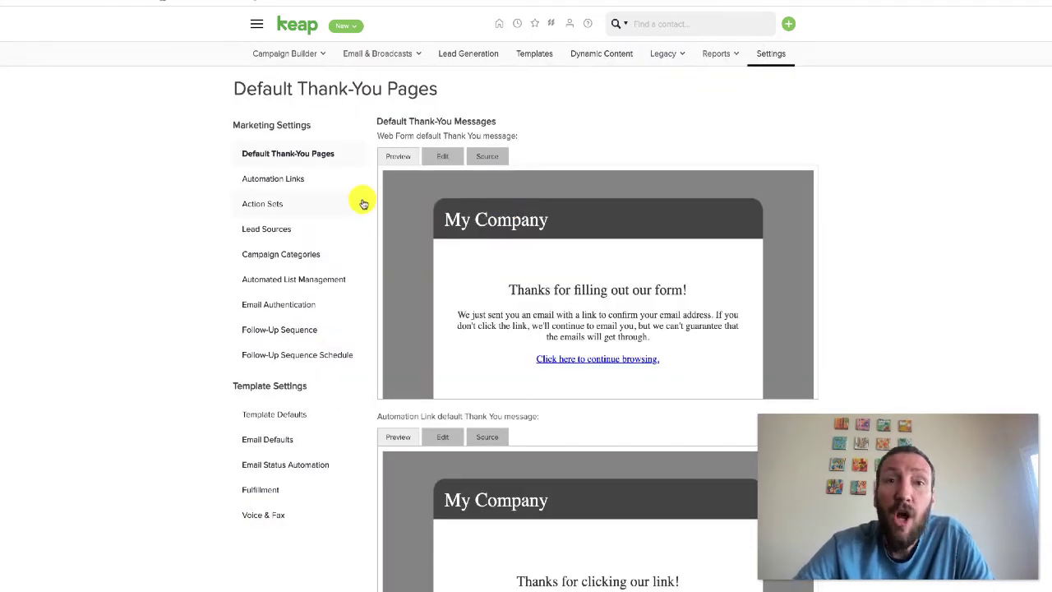
pyautogui.click(308, 205)
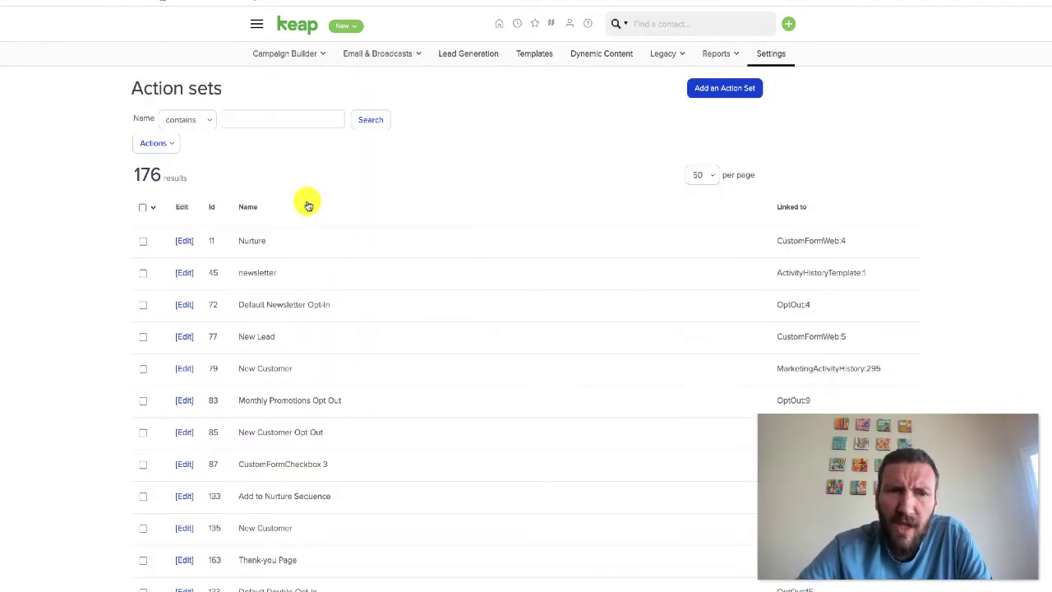
pyautogui.click(739, 88)
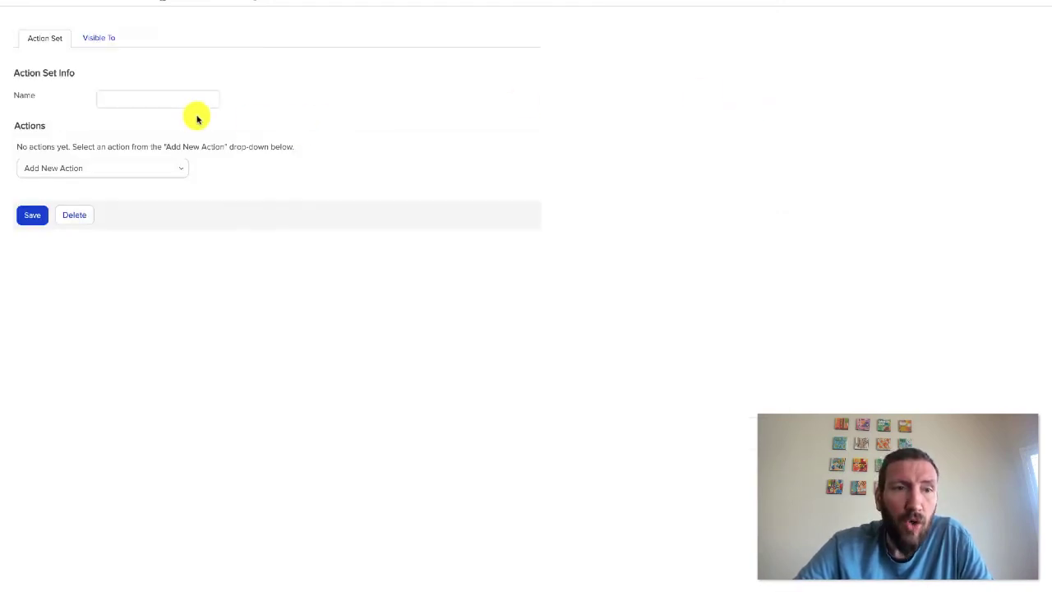
pyautogui.click(195, 102)
pyautogui.write('Send')
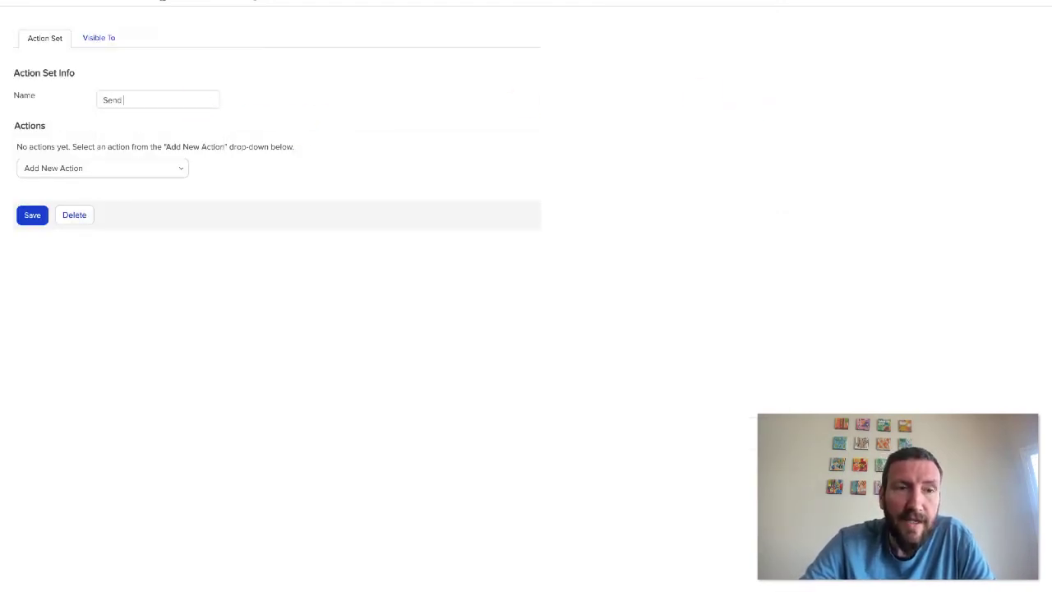
pyautogui.write(' Email with CC')
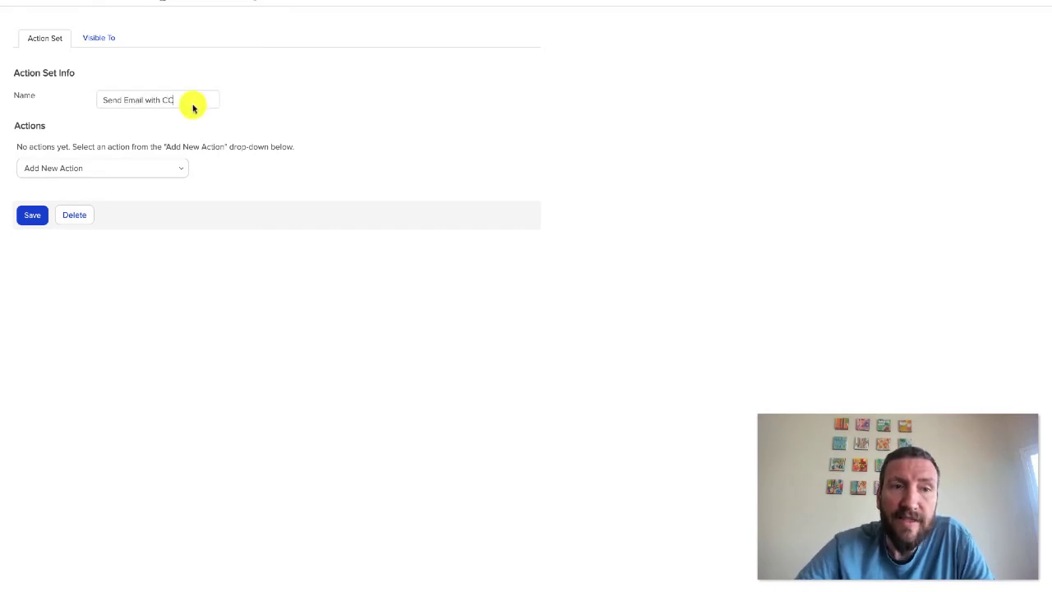
# Add an Email action sending the Email CC Template, then save the action set
pyautogui.click(123, 169)
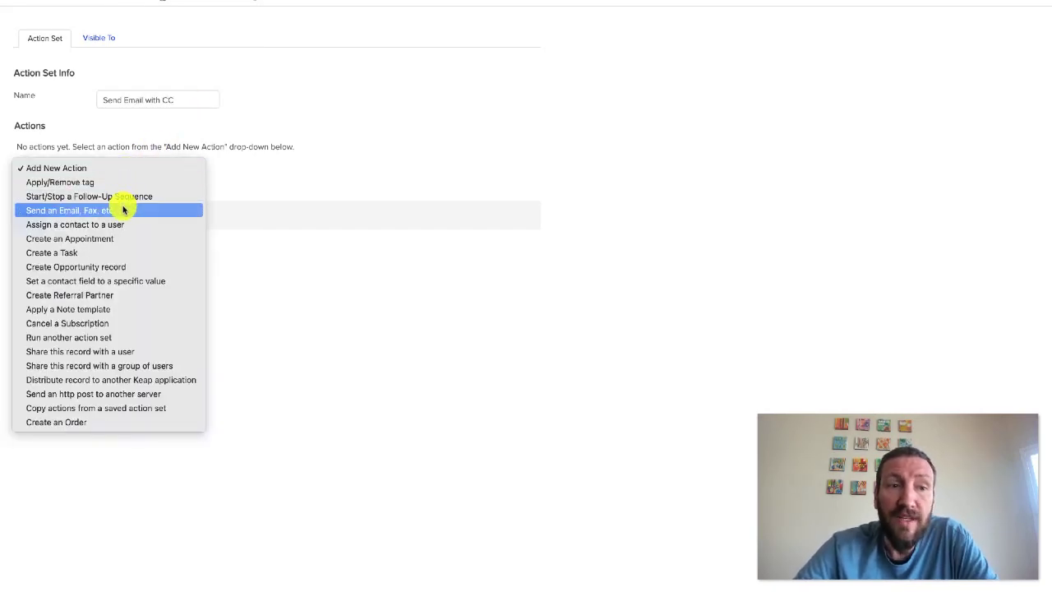
pyautogui.click(123, 210)
pyautogui.click(120, 213)
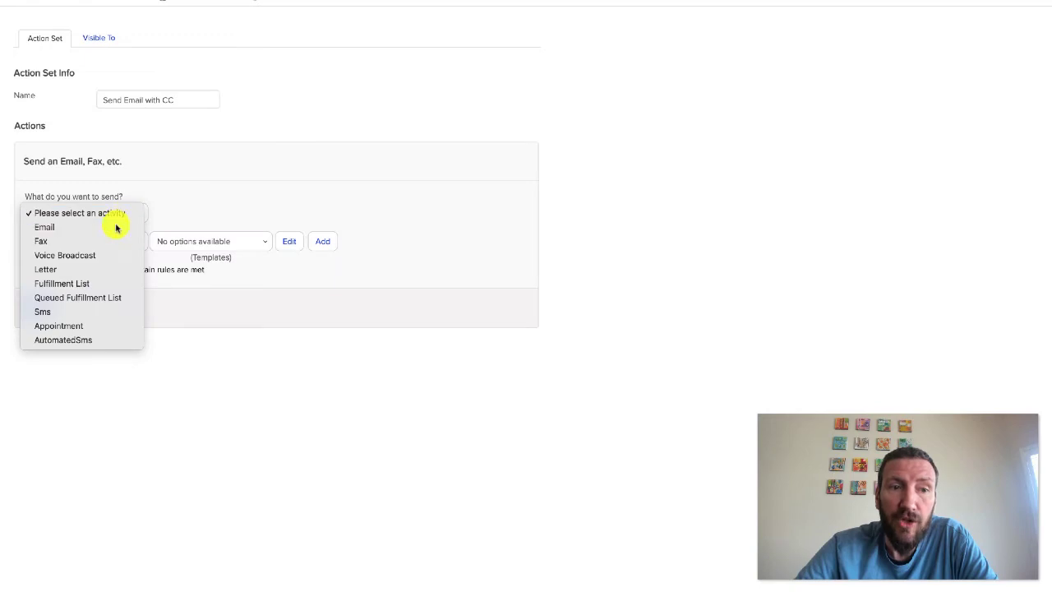
pyautogui.click(116, 227)
pyautogui.click(206, 240)
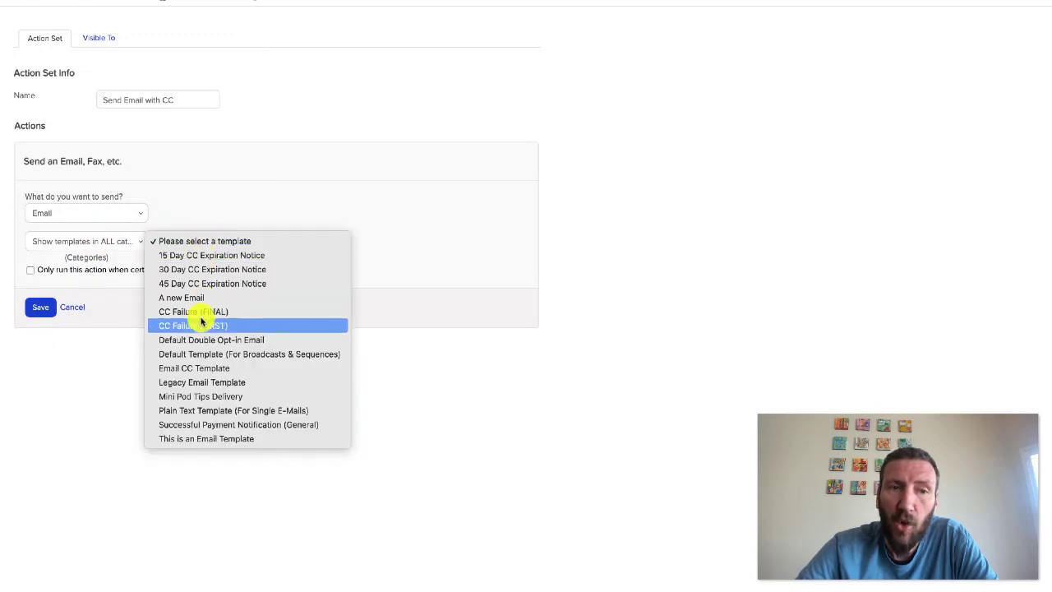
pyautogui.click(200, 369)
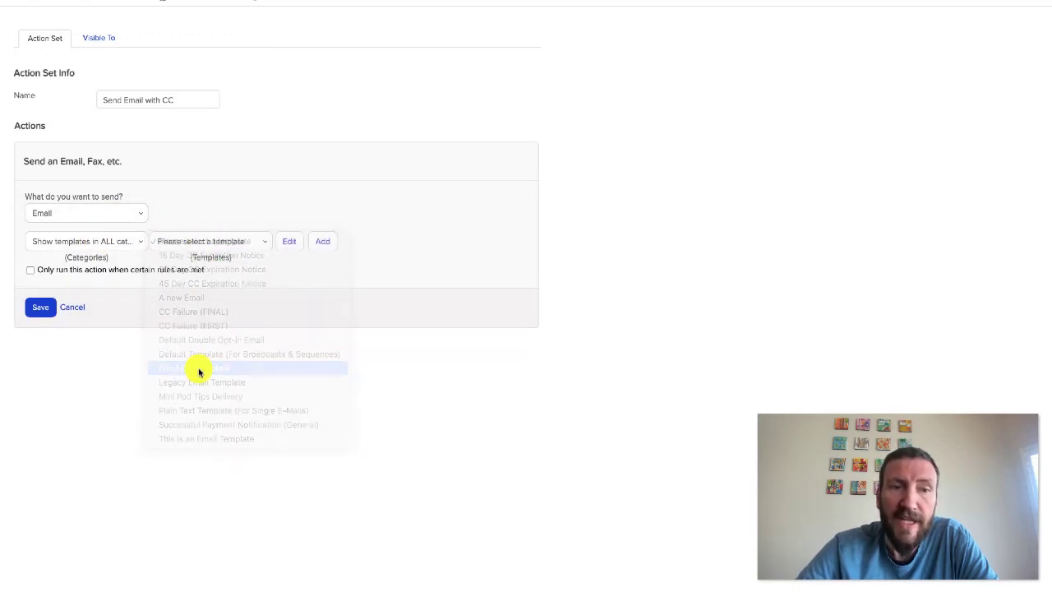
pyautogui.click(36, 307)
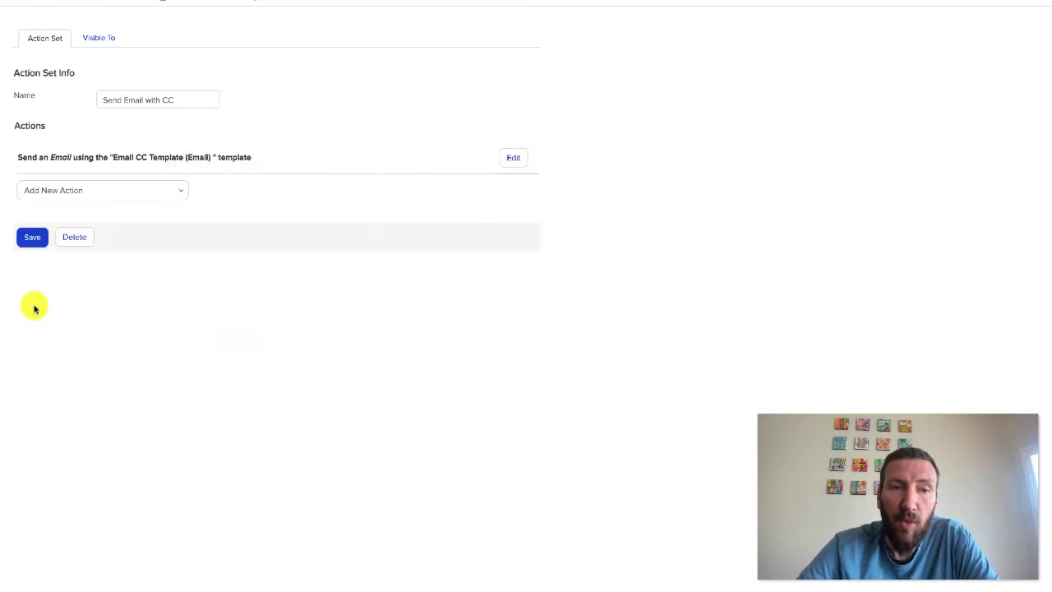
pyautogui.click(509, 157)
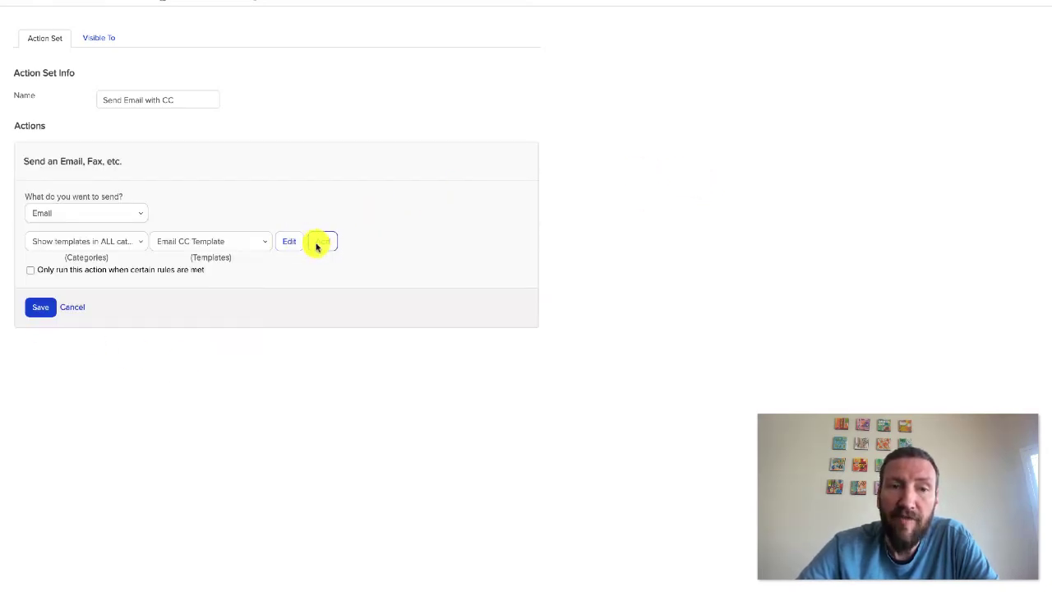
pyautogui.click(41, 307)
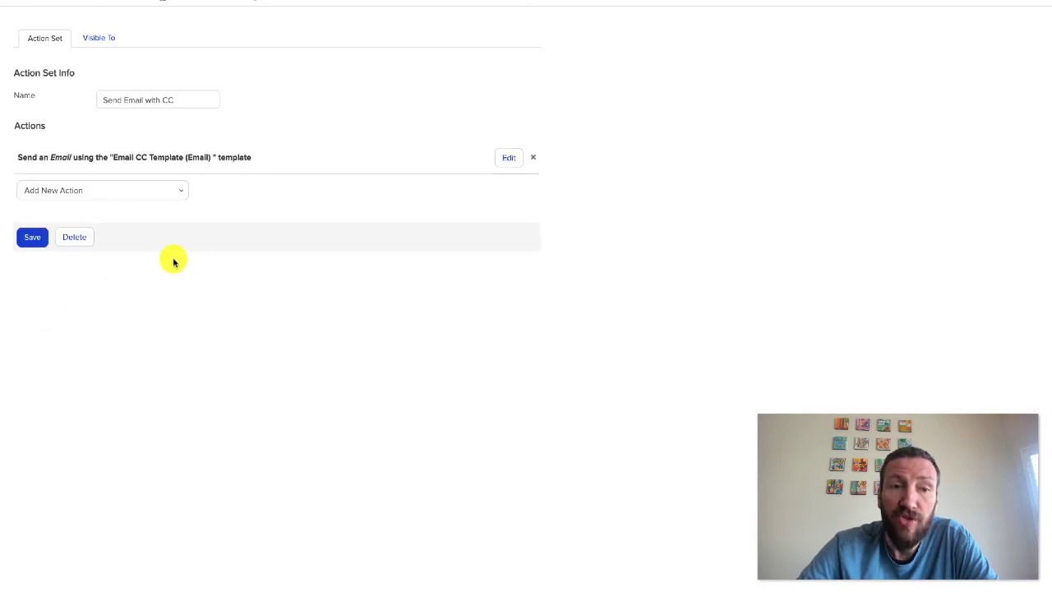
pyautogui.click(35, 239)
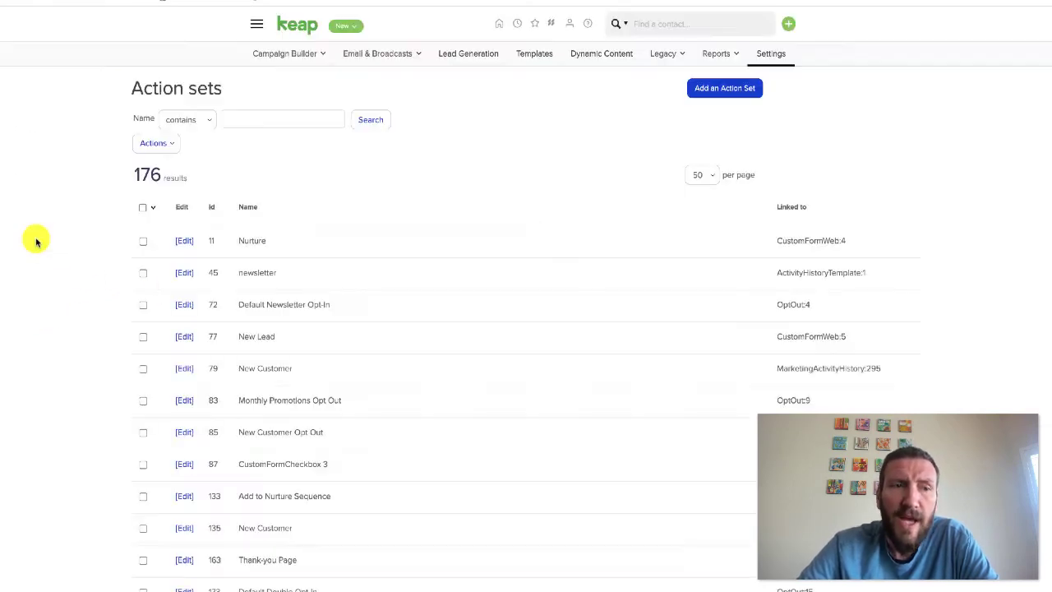
# Delete the New Builder Email and Legacy Builder steps from the Sending the CC Email sequence
pyautogui.click(211, 207)
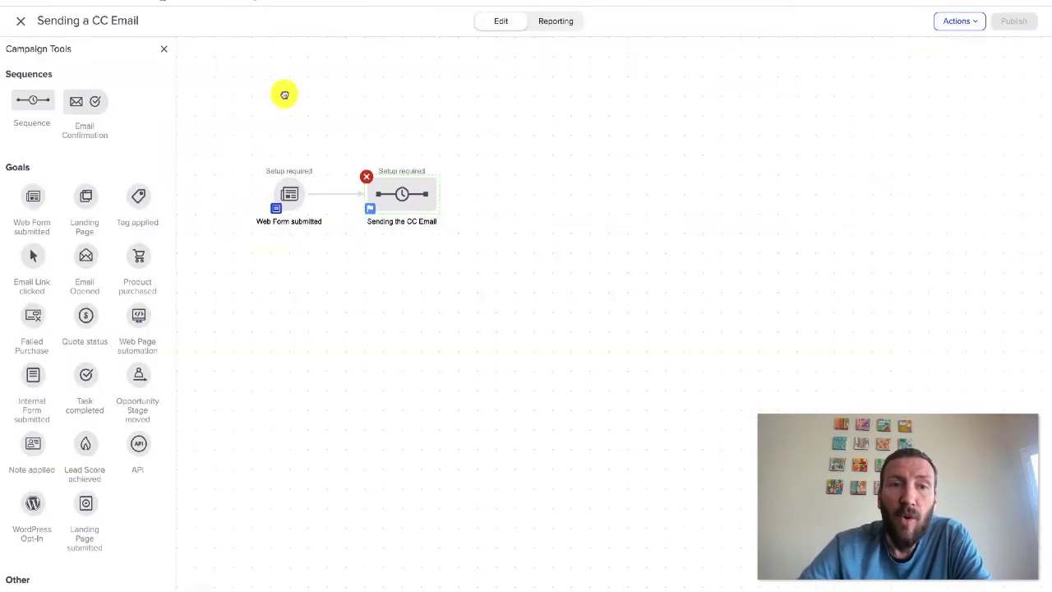
pyautogui.doubleClick(400, 194)
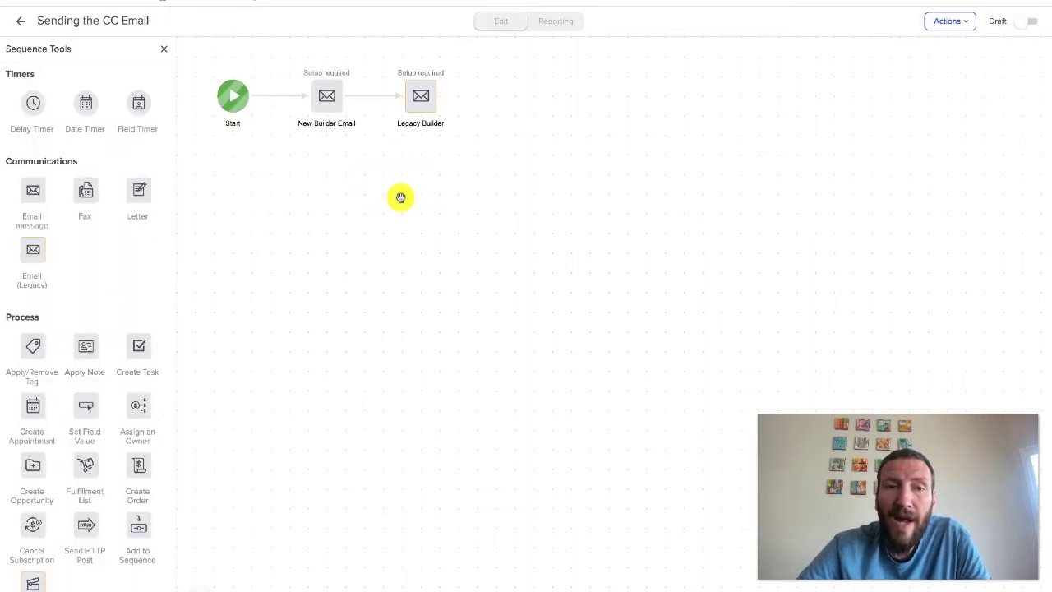
pyautogui.click(310, 82)
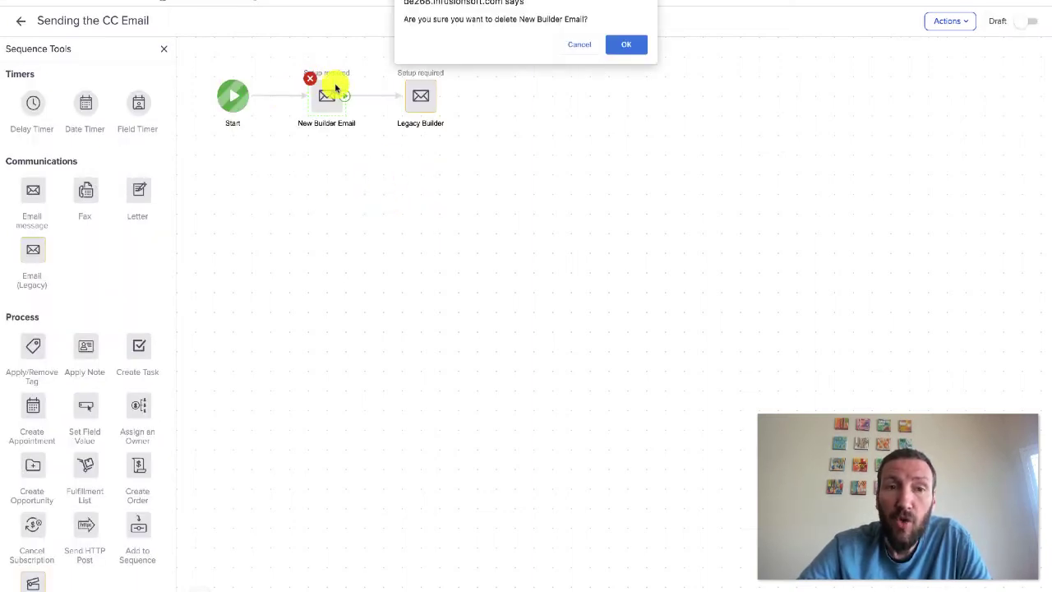
pyautogui.click(625, 41)
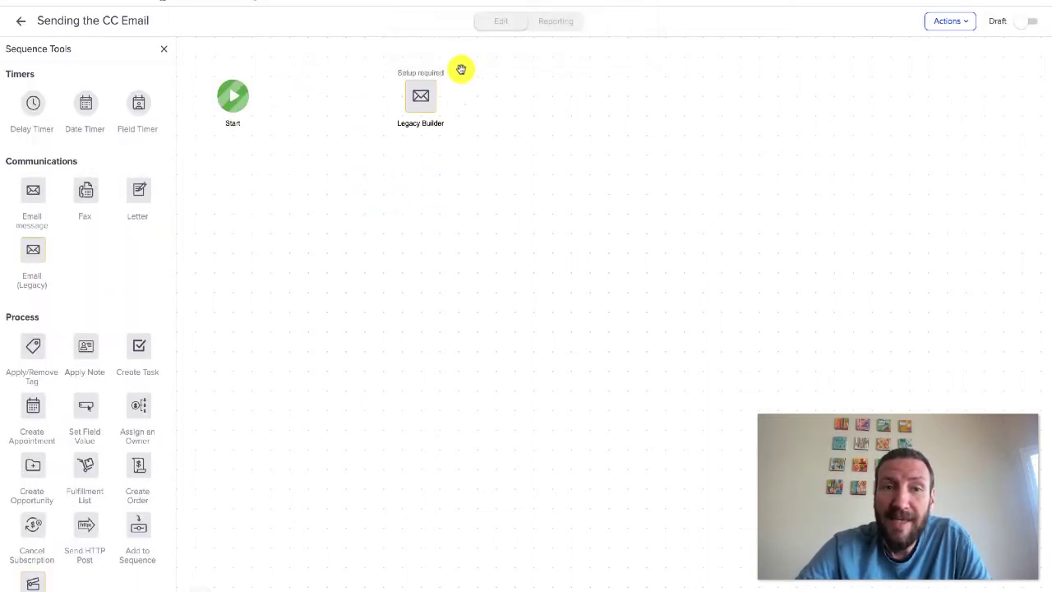
pyautogui.click(403, 76)
pyautogui.click(617, 41)
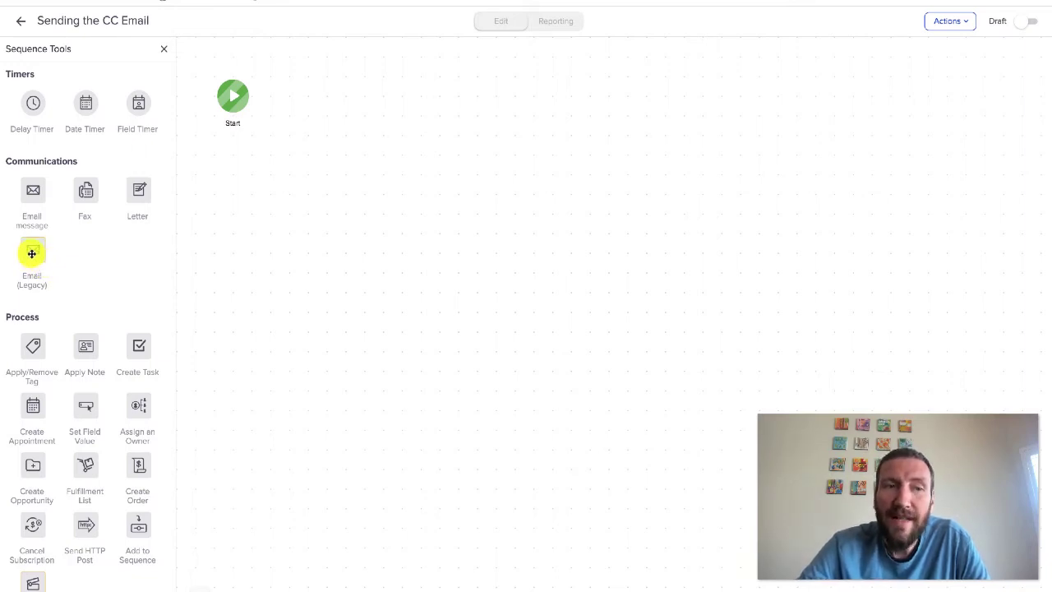
# Add an Apply Action Set step after Start using the Send Email with CC action set
pyautogui.scroll(-2, 33, 256)
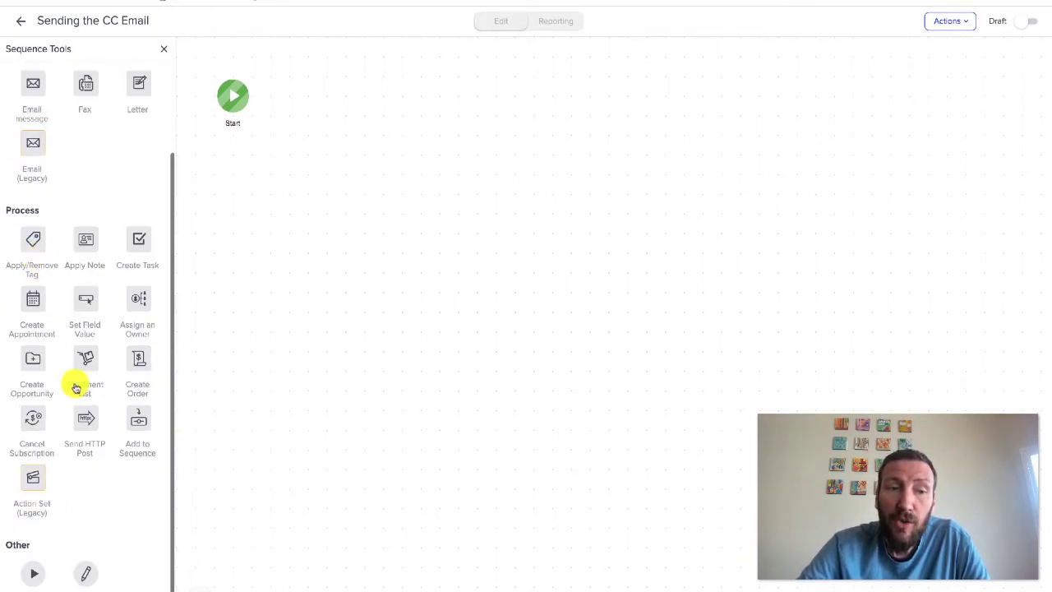
pyautogui.moveTo(33, 477); pyautogui.dragTo(321, 87)
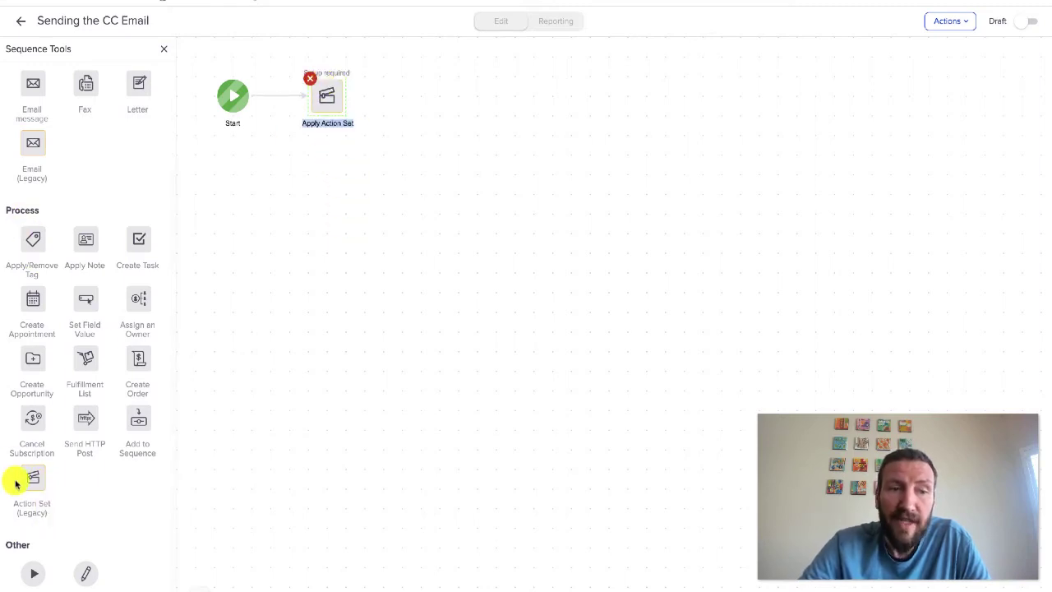
pyautogui.click(331, 101)
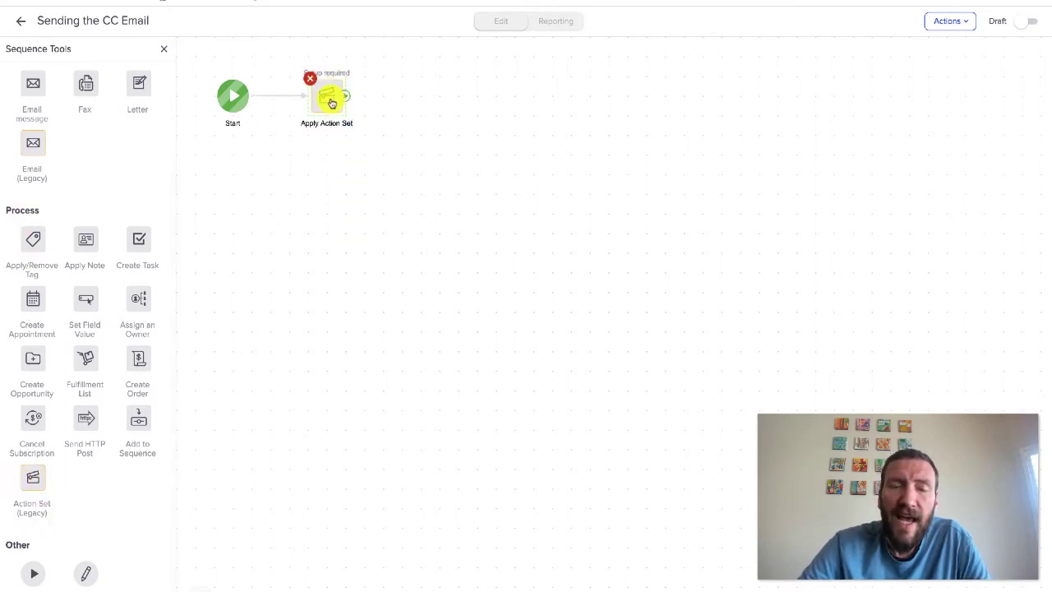
pyautogui.click(495, 256)
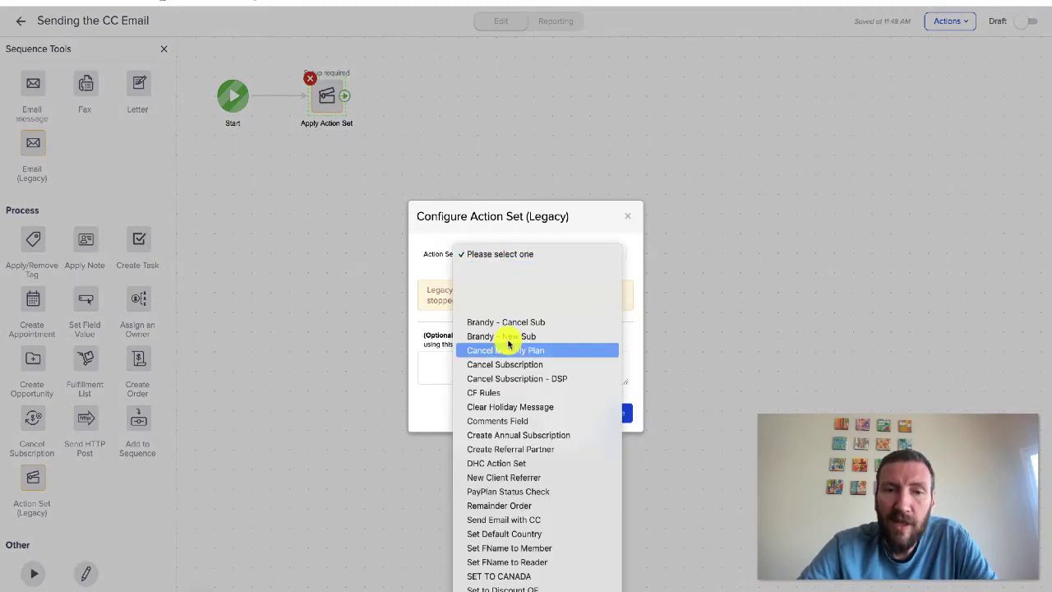
pyautogui.scroll(-3, 507, 341)
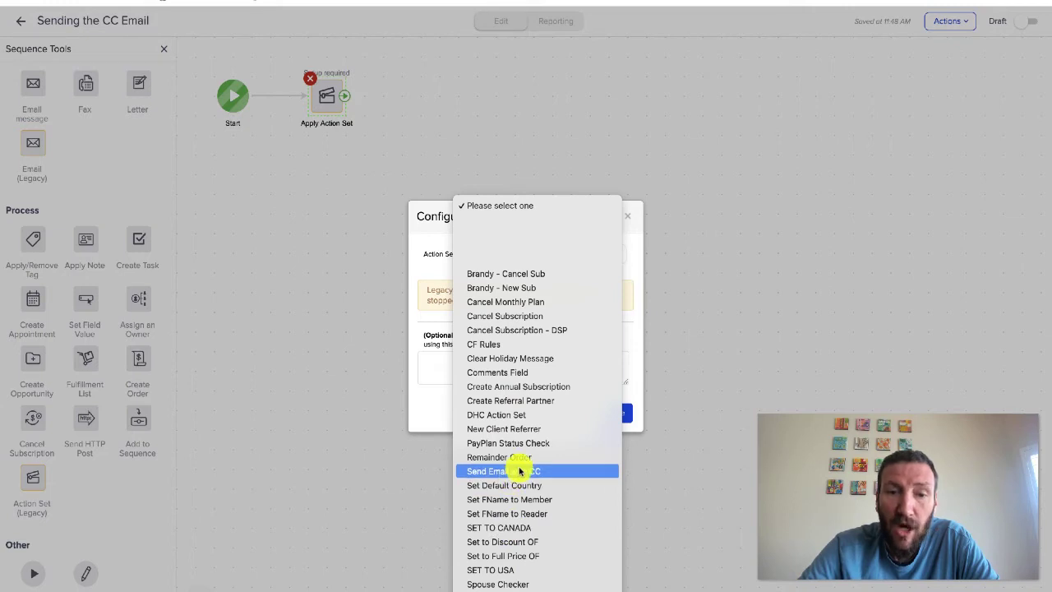
pyautogui.click(521, 471)
pyautogui.click(613, 418)
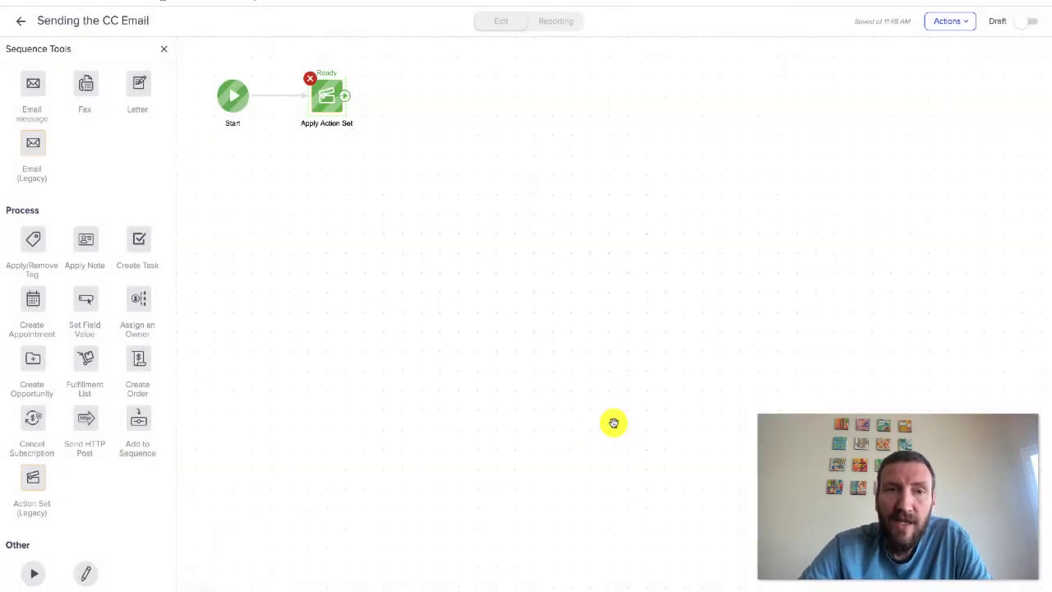
# Mark the sequence Ready and begin renaming the new step, starting with 'Send'
pyautogui.click(1024, 21)
pyautogui.click(17, 26)
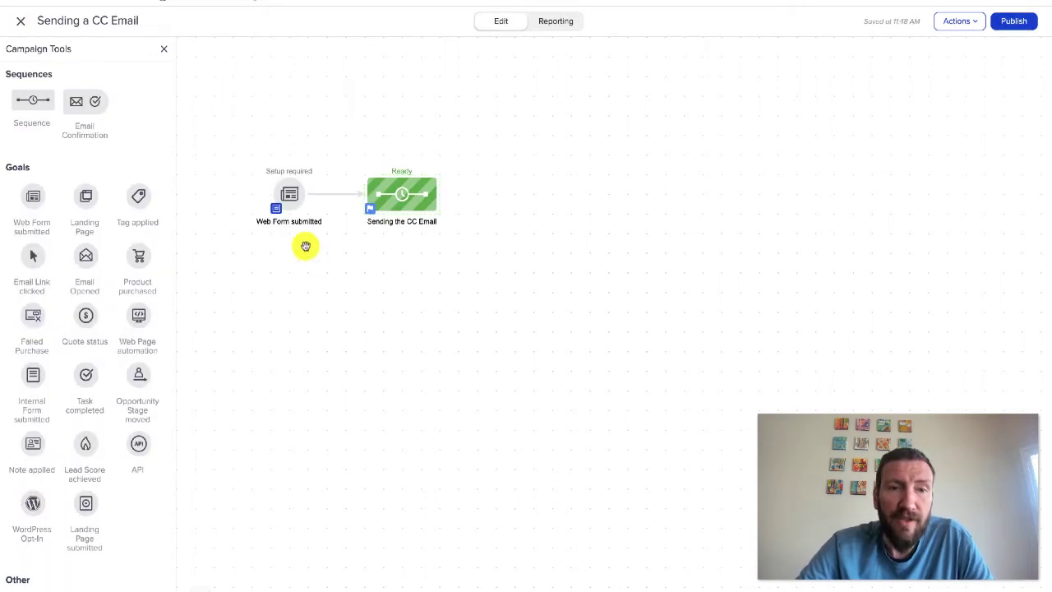
pyautogui.doubleClick(396, 196)
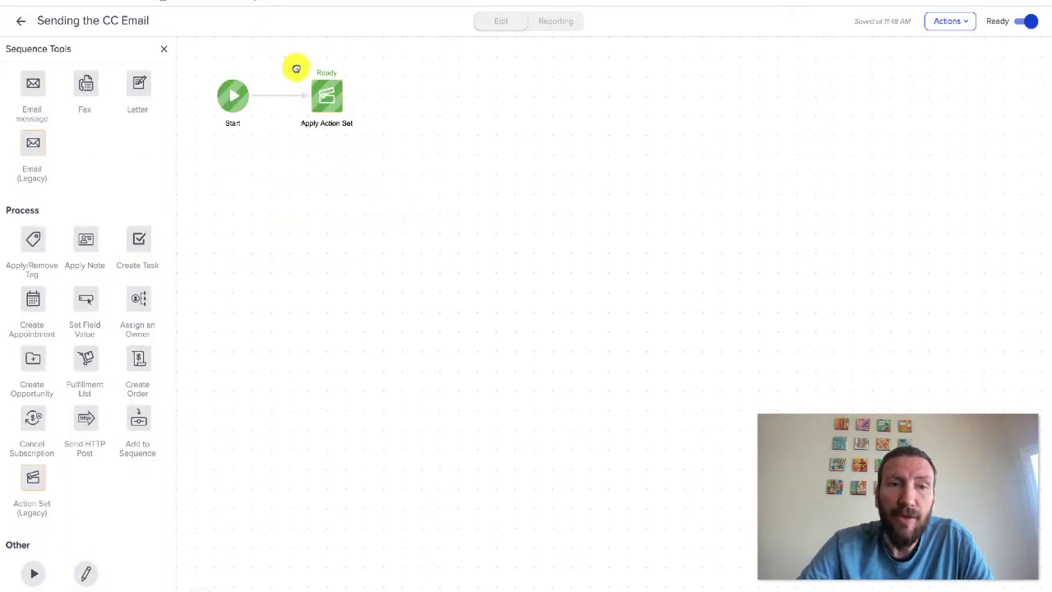
pyautogui.moveTo(285, 57); pyautogui.dragTo(354, 129)
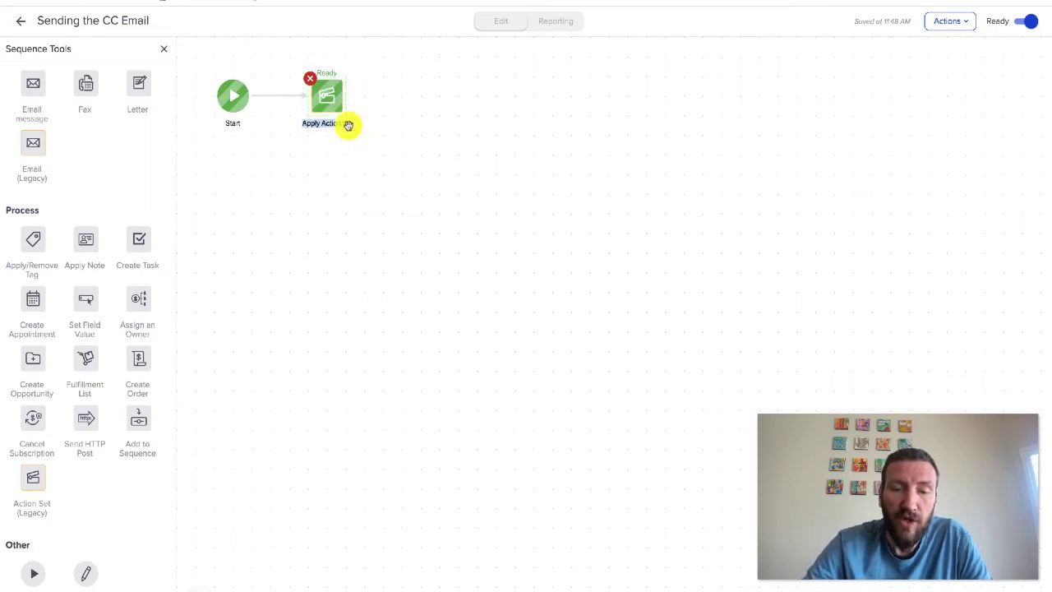
pyautogui.write('Send the email w')
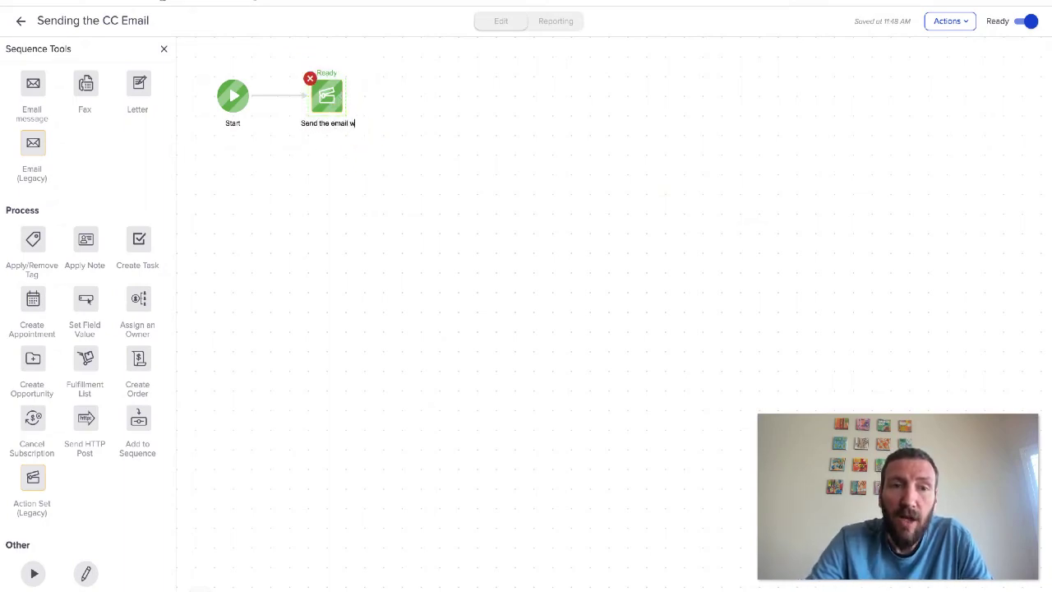
pyautogui.click(278, 164)
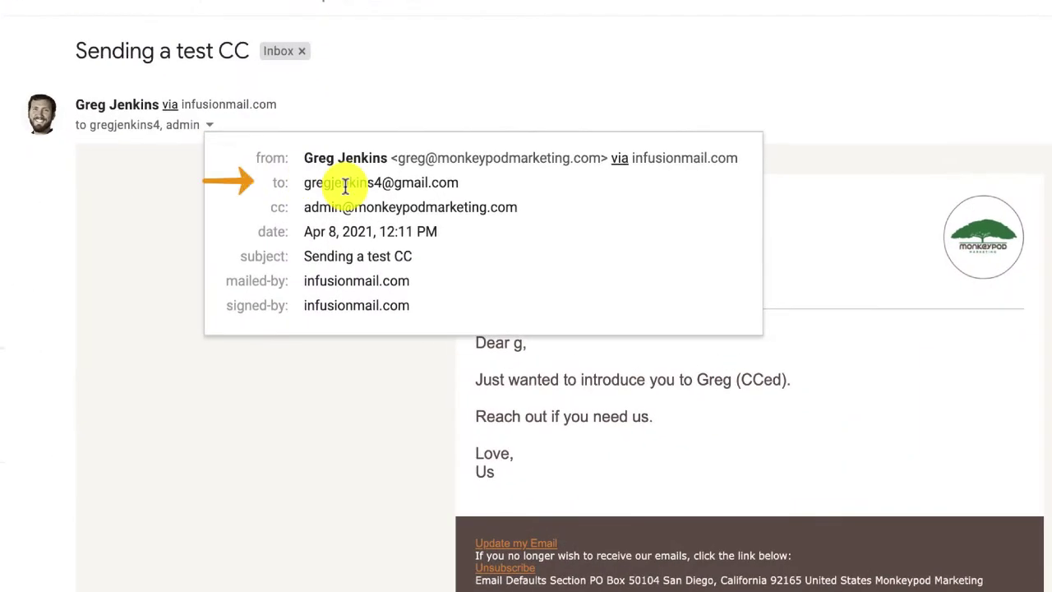
# Close the sender details popup after confirming the second CC address
pyautogui.click(355, 405)
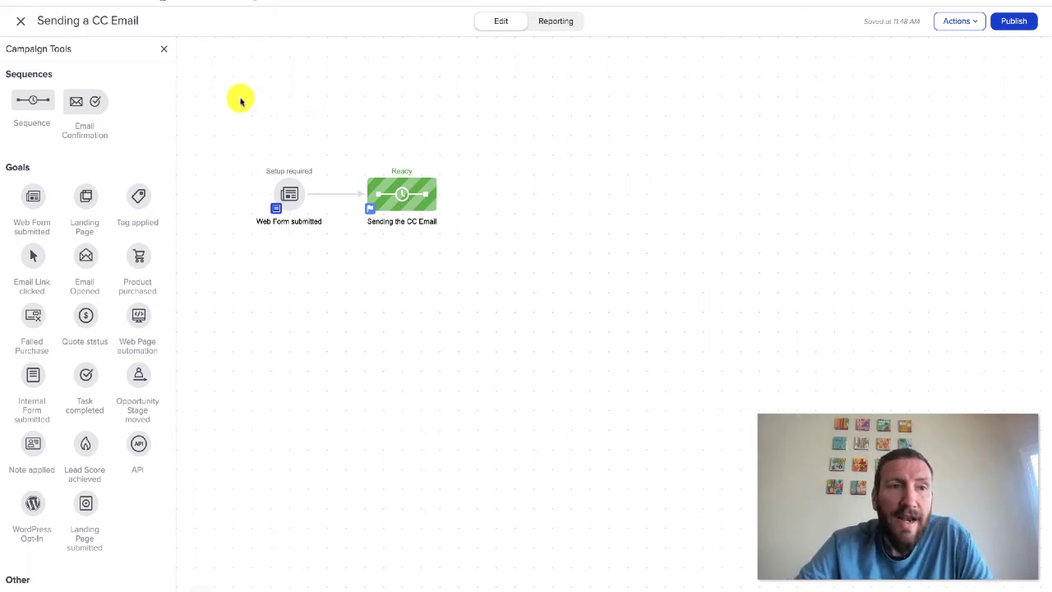
pyautogui.click(21, 20)
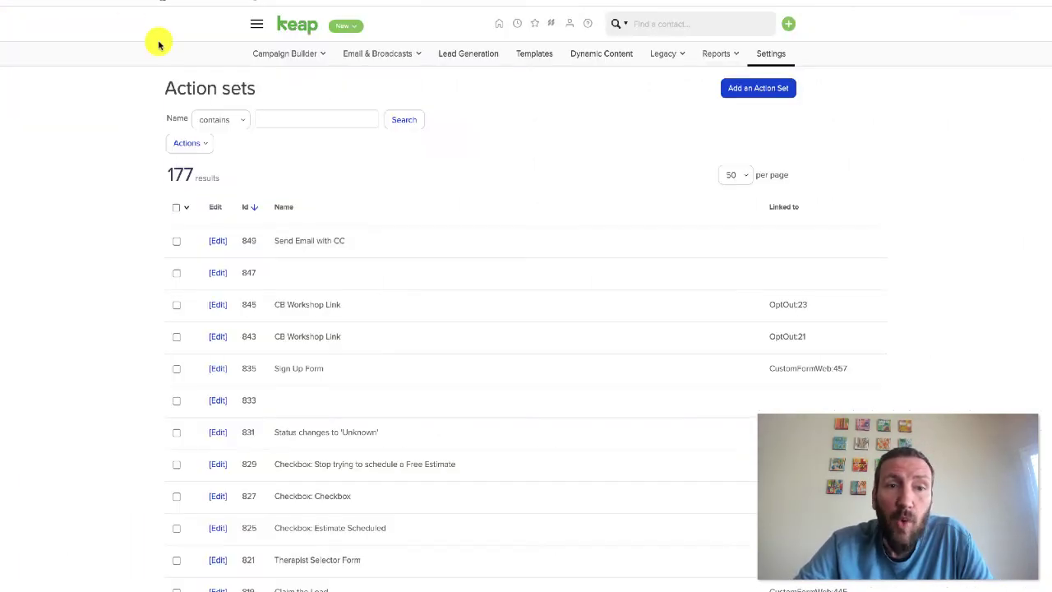
pyautogui.click(256, 24)
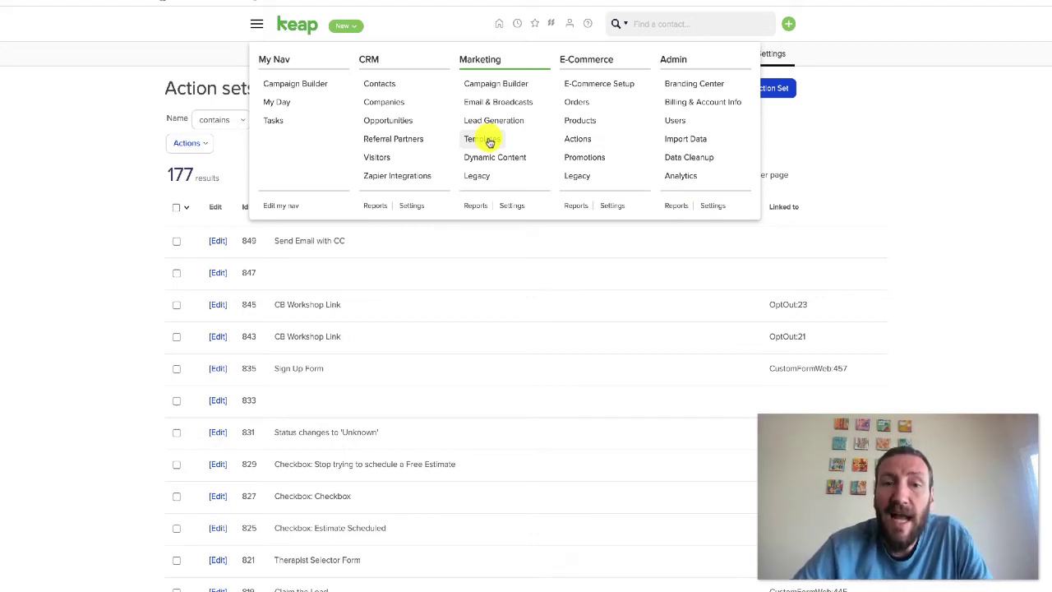
pyautogui.click(812, 129)
pyautogui.click(273, 0)
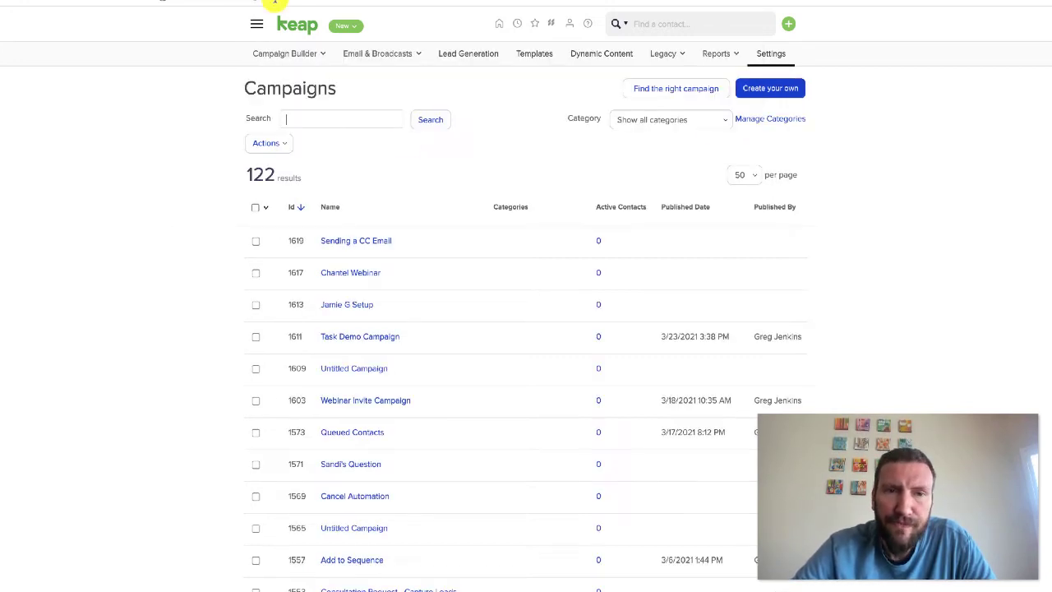
pyautogui.click(366, 240)
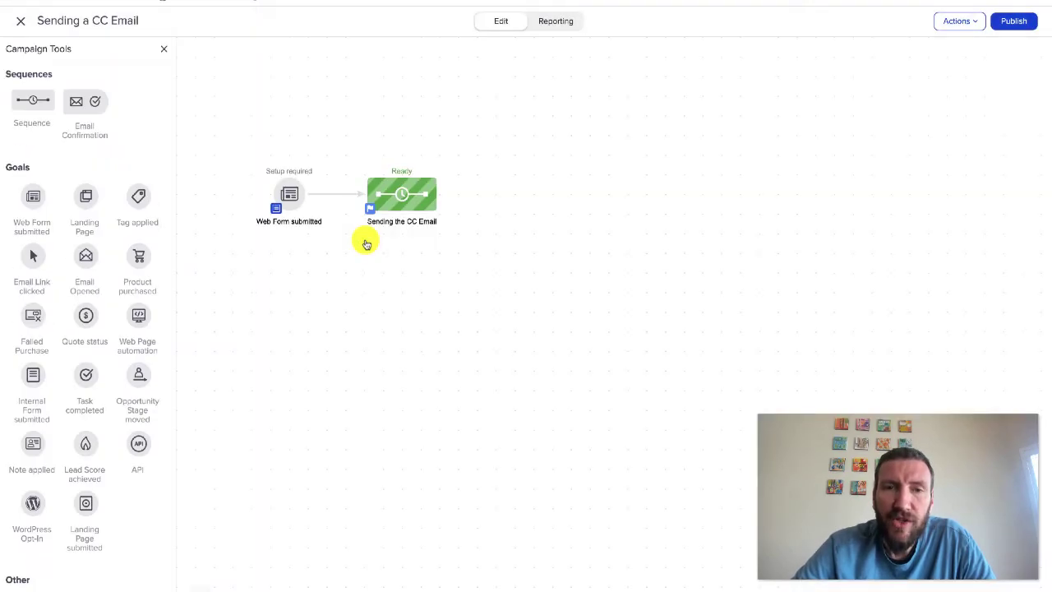
# Delete the Send the email with CC step from the CC Email sequence
pyautogui.doubleClick(407, 197)
pyautogui.click(331, 94)
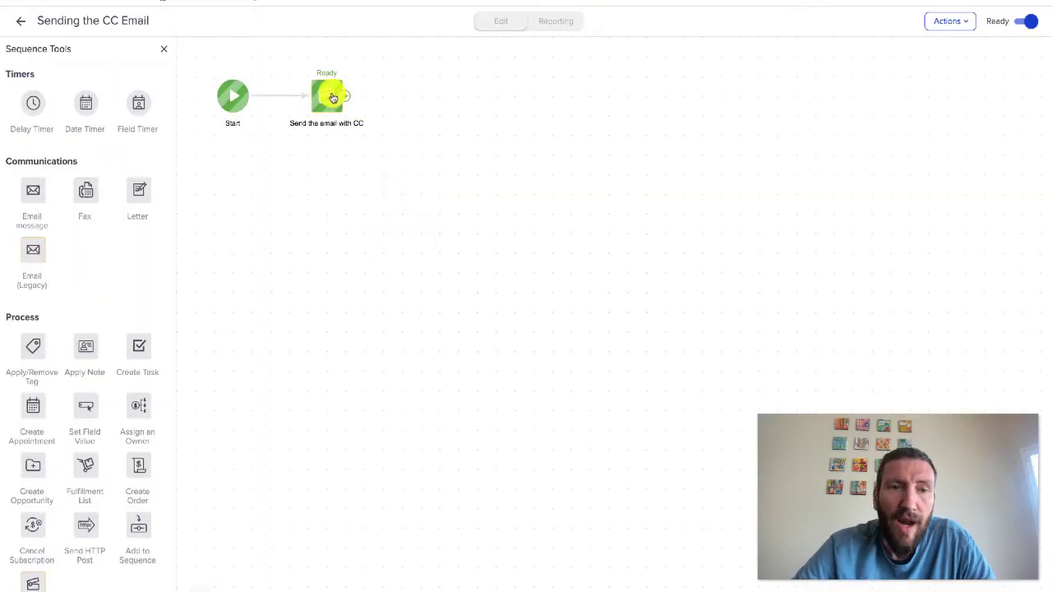
pyautogui.press('Delete')
pyautogui.click(622, 44)
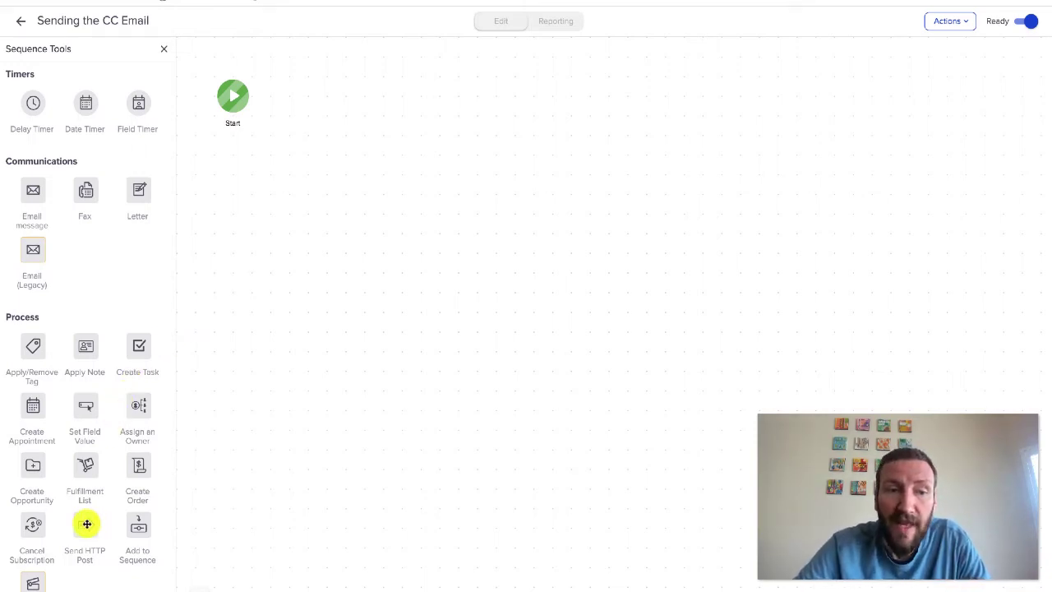
# Add a Send HTTP Post step after Start and name it 'Trigger a Zap'
pyautogui.moveTo(86, 524); pyautogui.dragTo(329, 90)
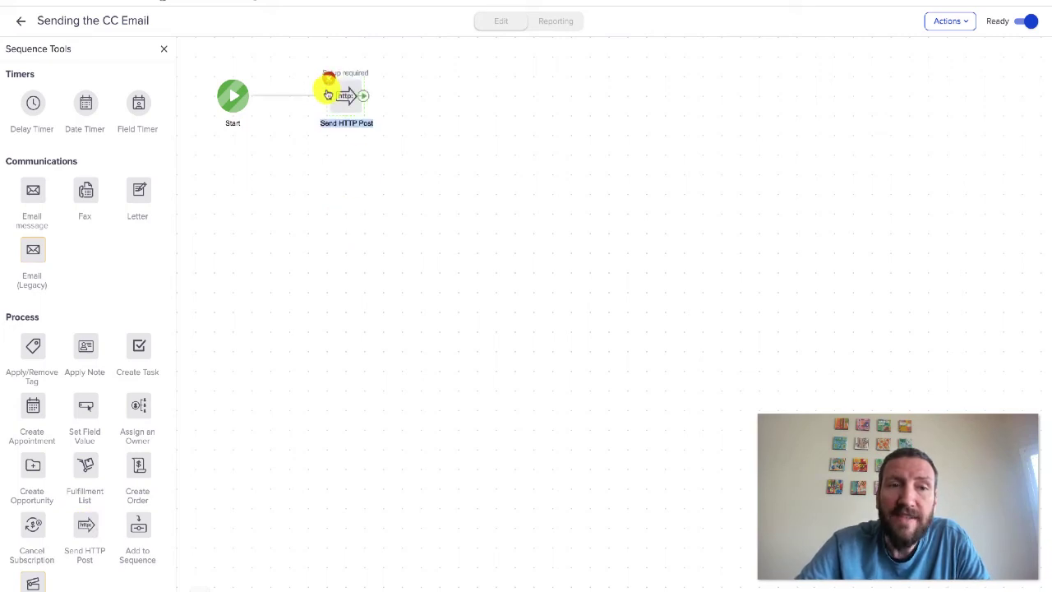
pyautogui.write('Trigger')
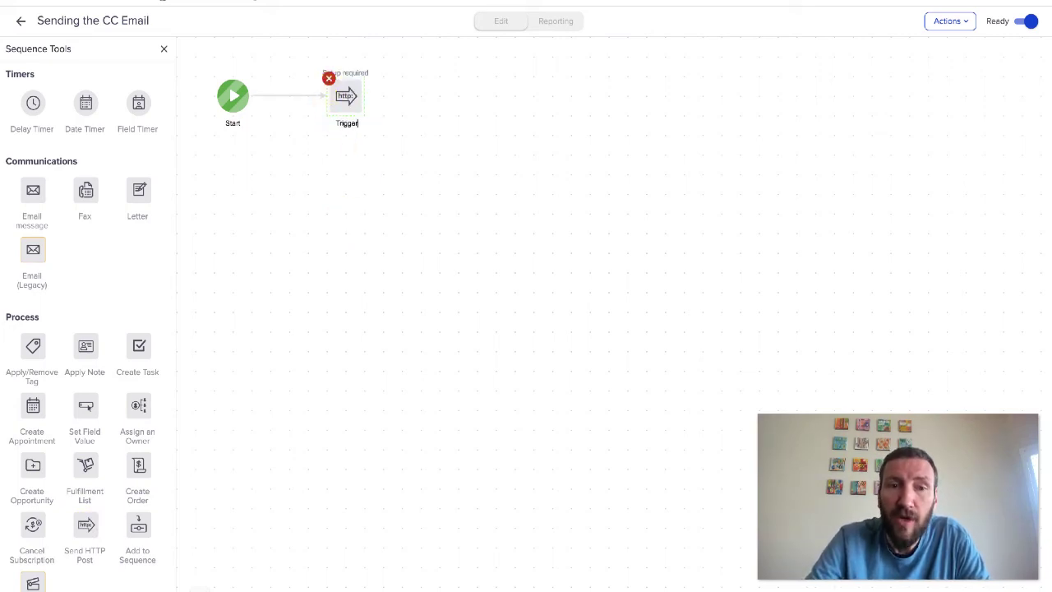
pyautogui.write(' a Zap')
pyautogui.click(422, 139)
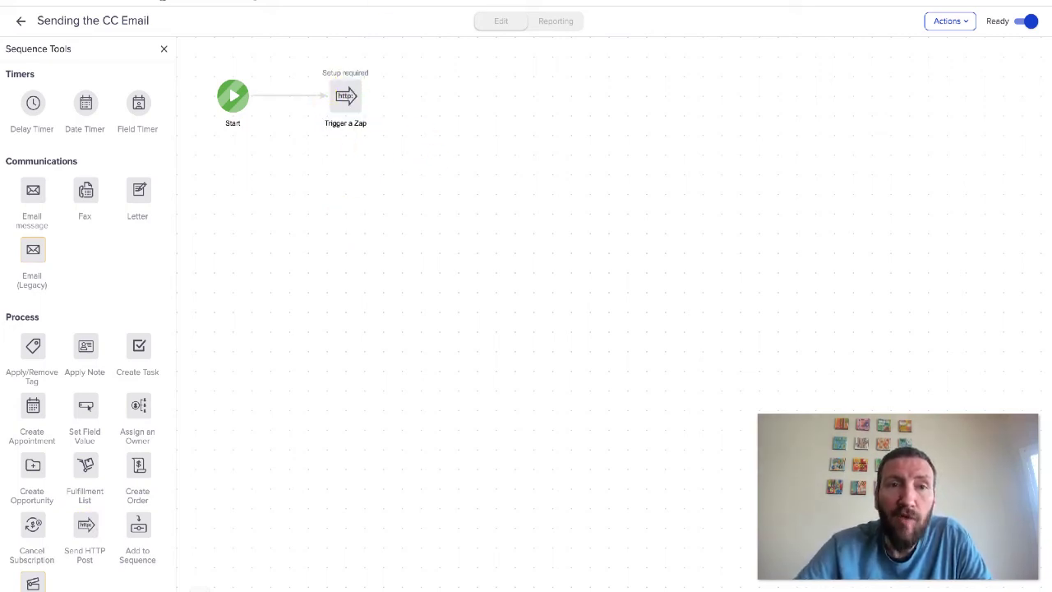
pyautogui.click(302, 1)
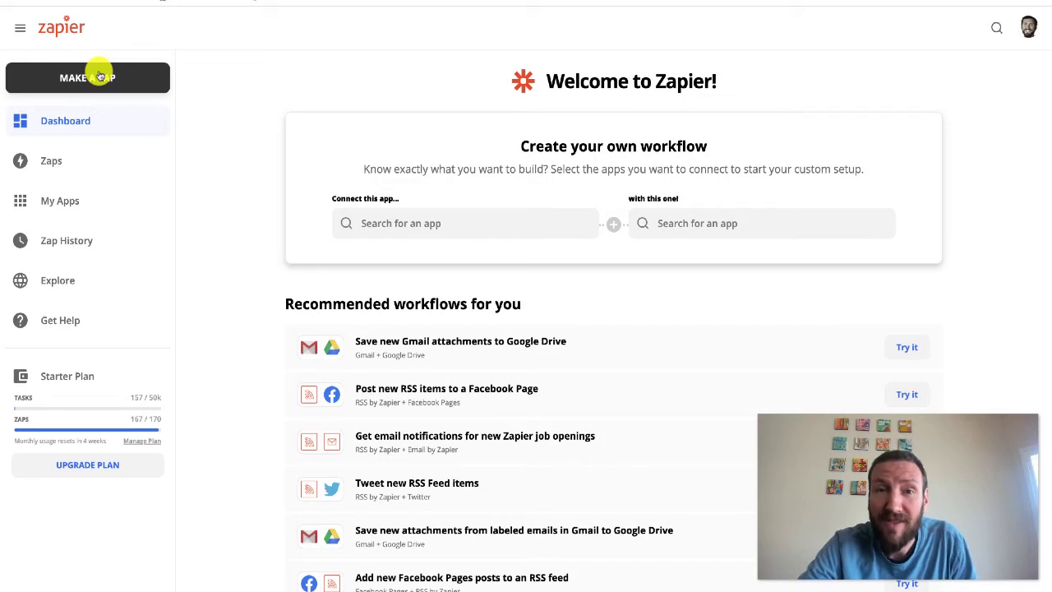
# Create a new Zap with a Webhooks Catch Hook trigger and copy its webhook URL
pyautogui.click(96, 77)
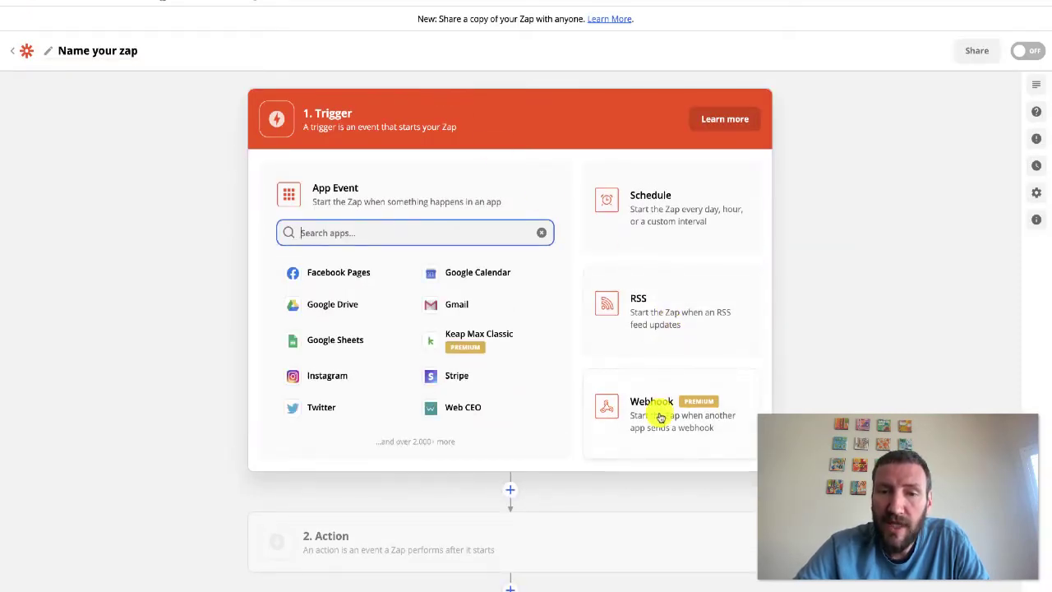
pyautogui.click(716, 402)
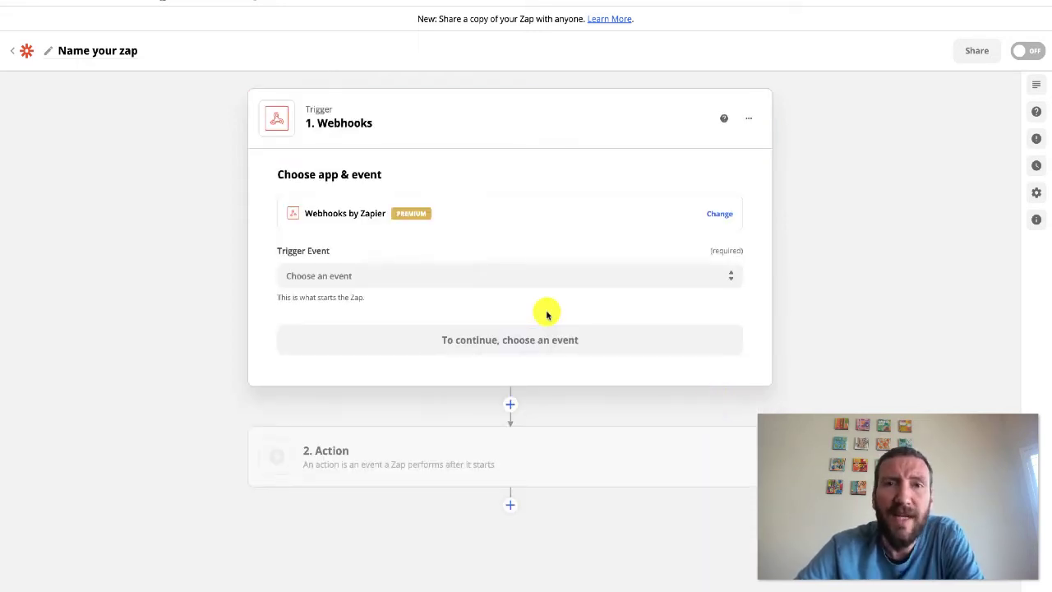
pyautogui.click(501, 278)
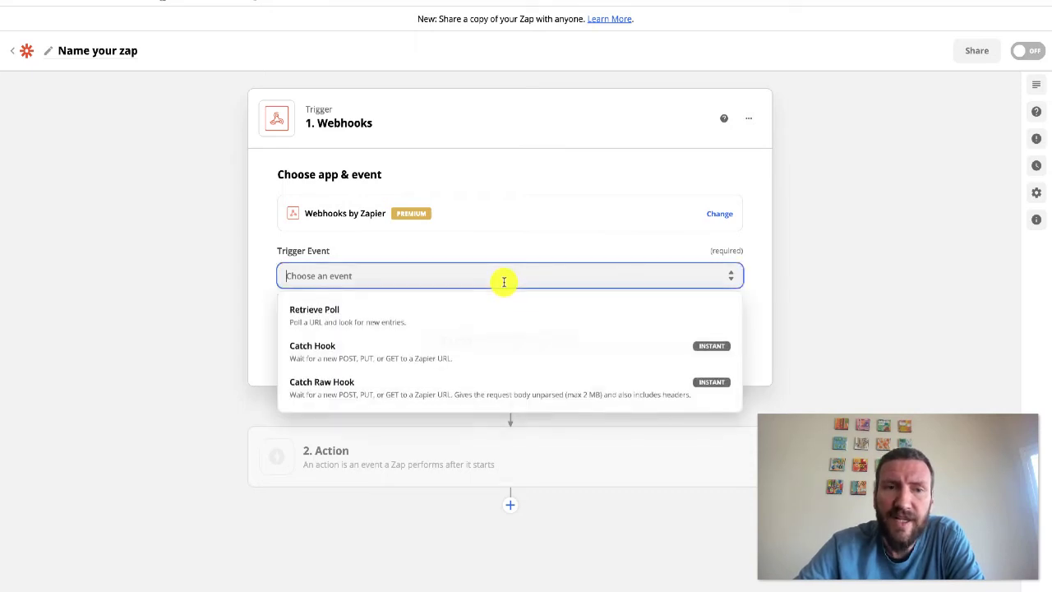
pyautogui.click(411, 350)
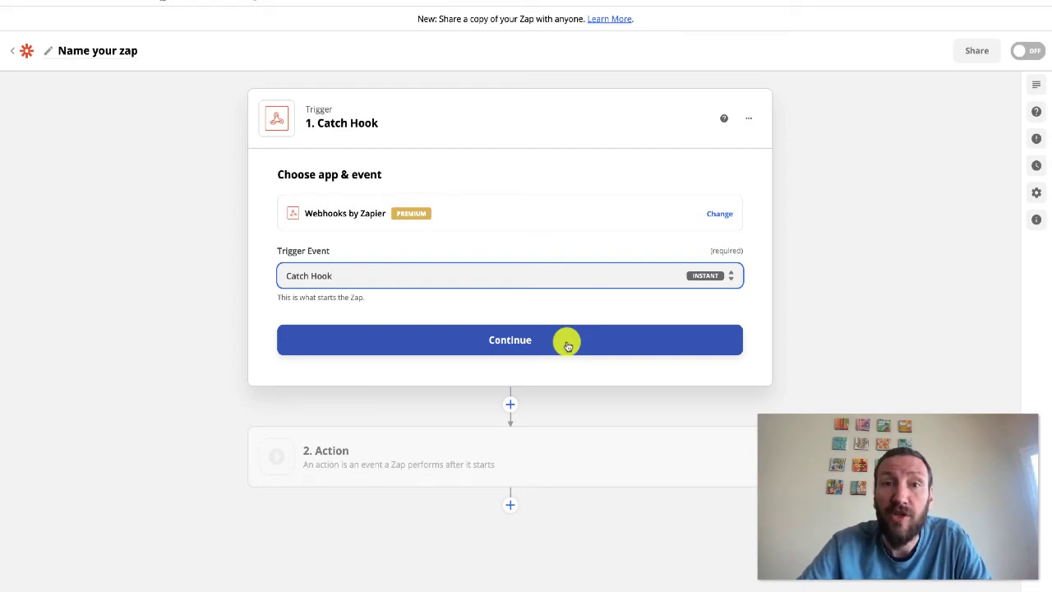
pyautogui.click(567, 345)
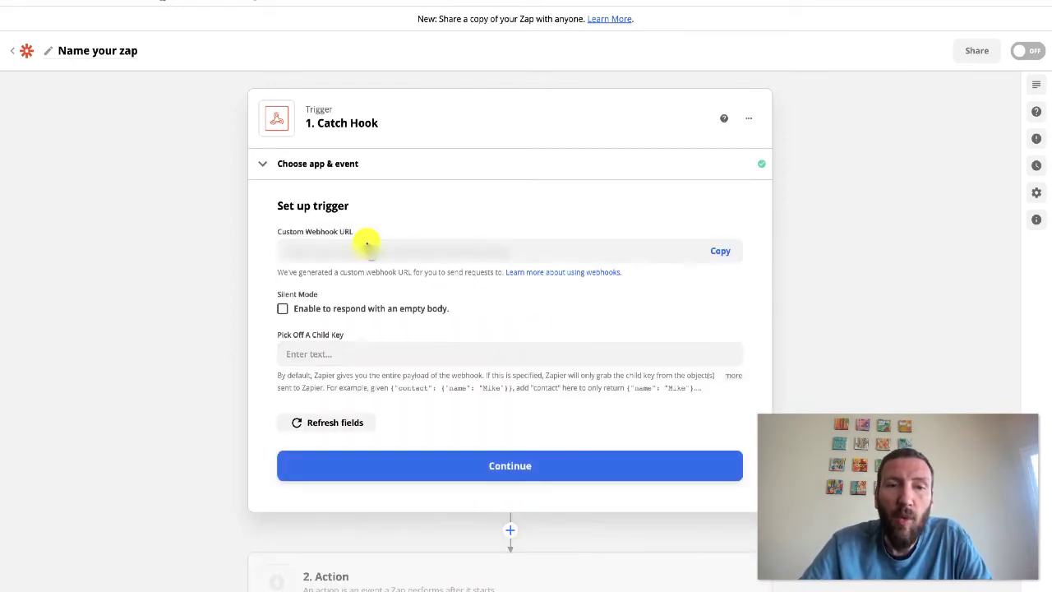
pyautogui.click(716, 250)
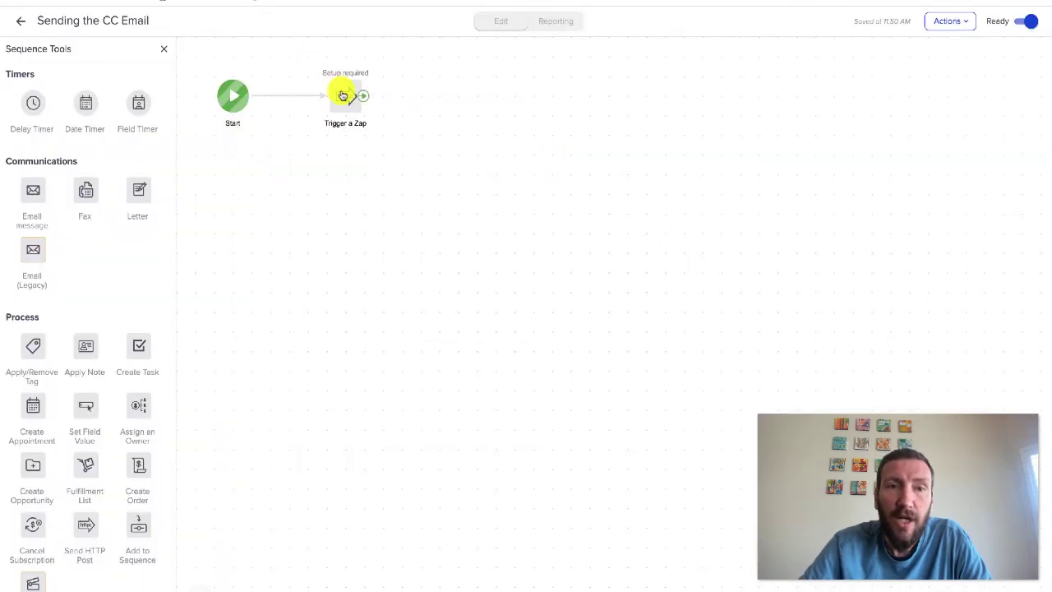
pyautogui.click(343, 95)
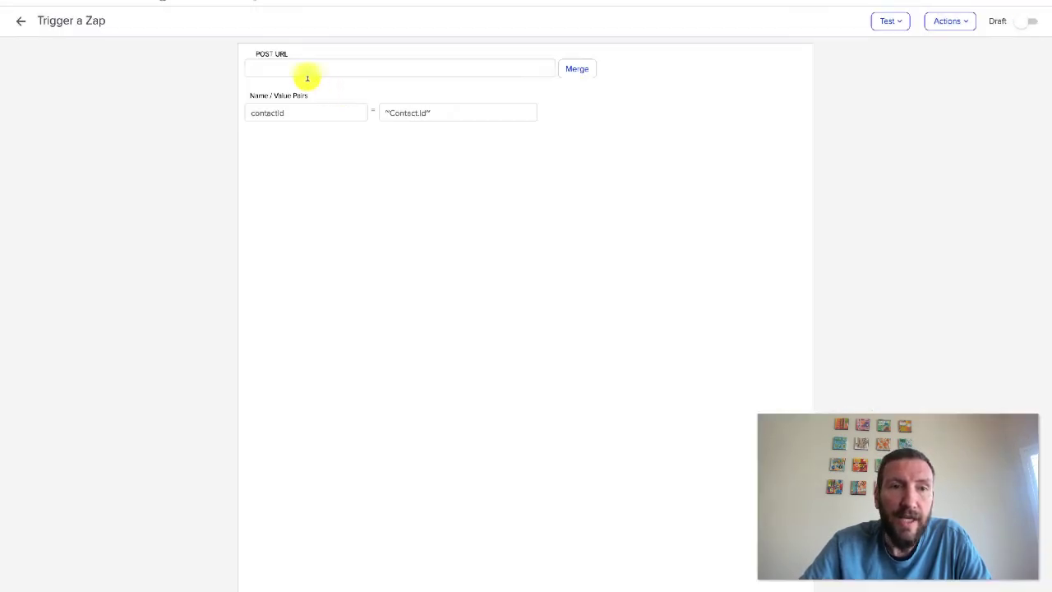
# Paste the Zapier webhook URL as the POST URL and add three more name/value rows
pyautogui.click(301, 71)
pyautogui.press('super+v')
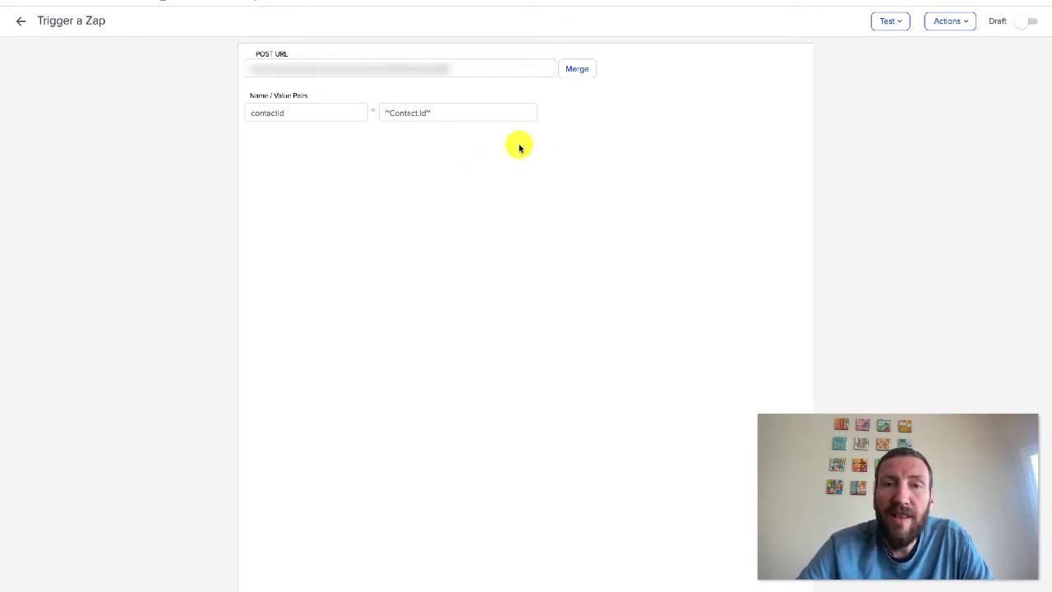
pyautogui.click(565, 113)
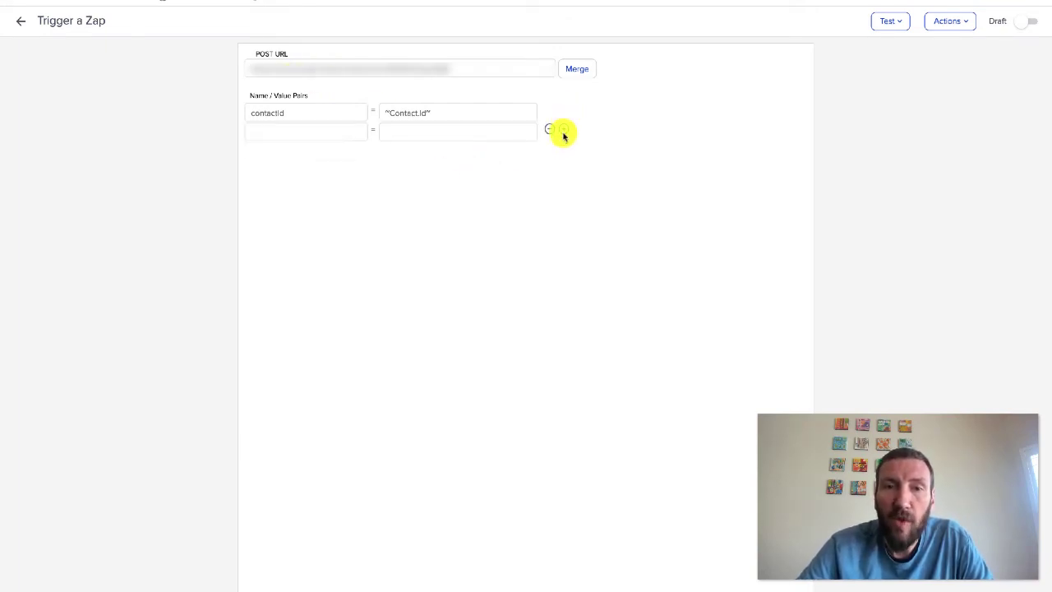
pyautogui.click(564, 133)
pyautogui.click(564, 151)
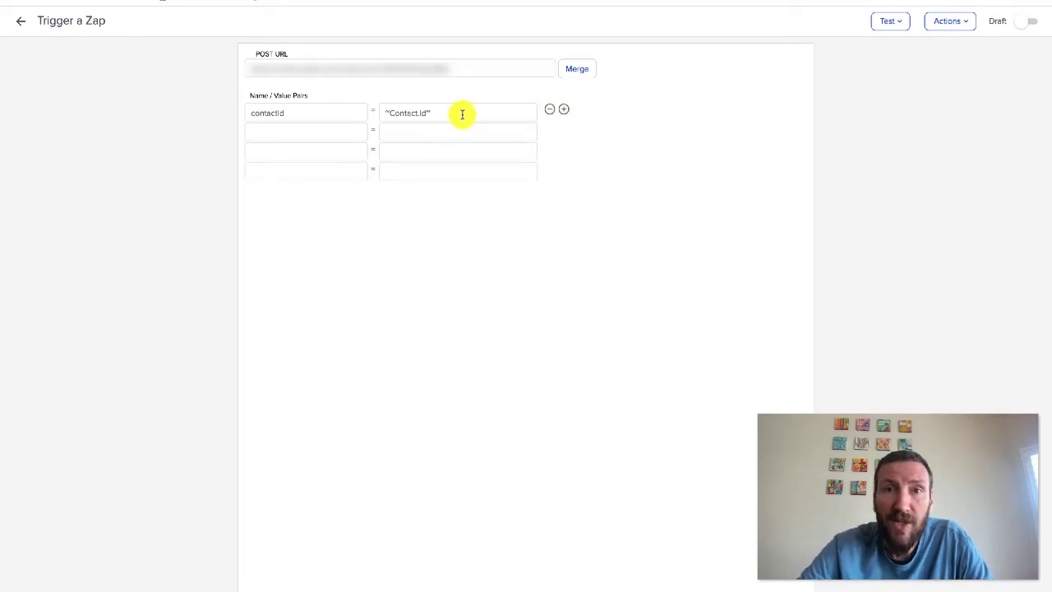
# Rename the first pair to ContactName with the contact's first and last name merge fields
pyautogui.doubleClick(343, 115)
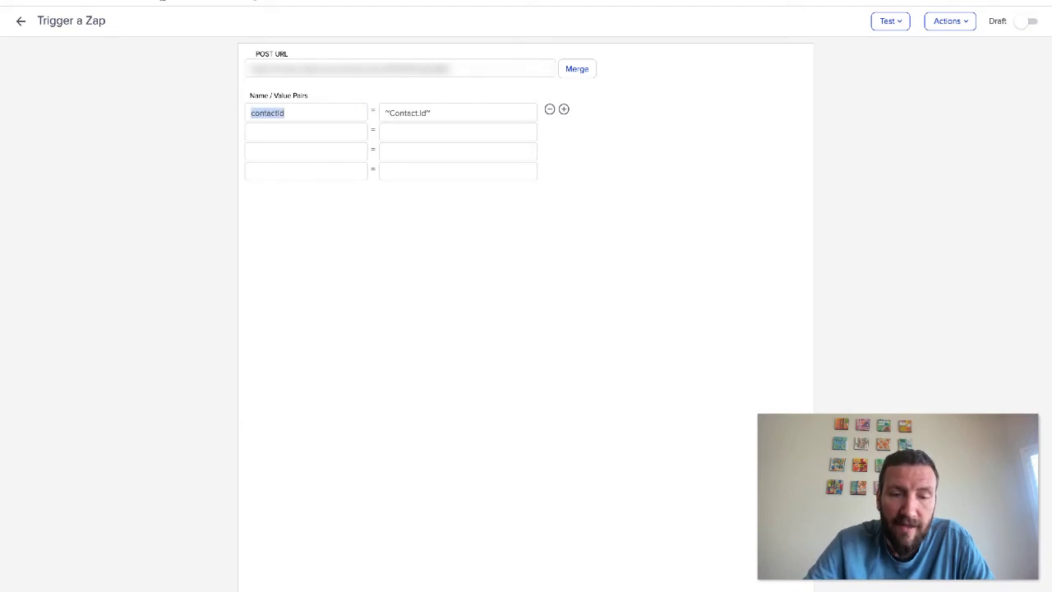
pyautogui.write('Contact Name')
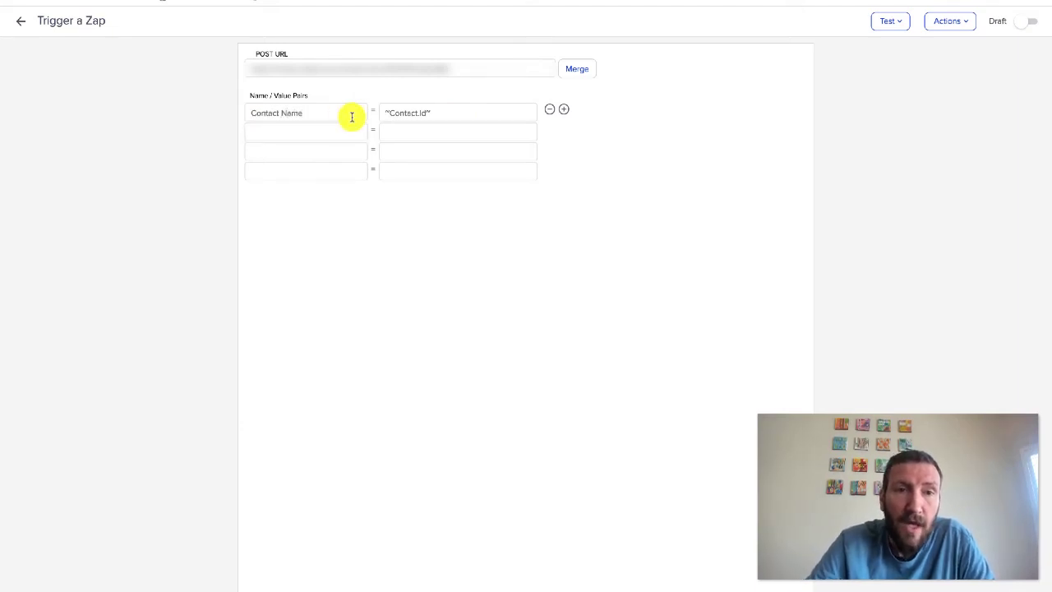
pyautogui.press('Left')
pyautogui.press('Left')
pyautogui.press('Left')
pyautogui.press('Left')
pyautogui.press('BackSpace')
pyautogui.click(455, 109)
pyautogui.hotkey('ctrl', 'a')
pyautogui.press('BackSpace')
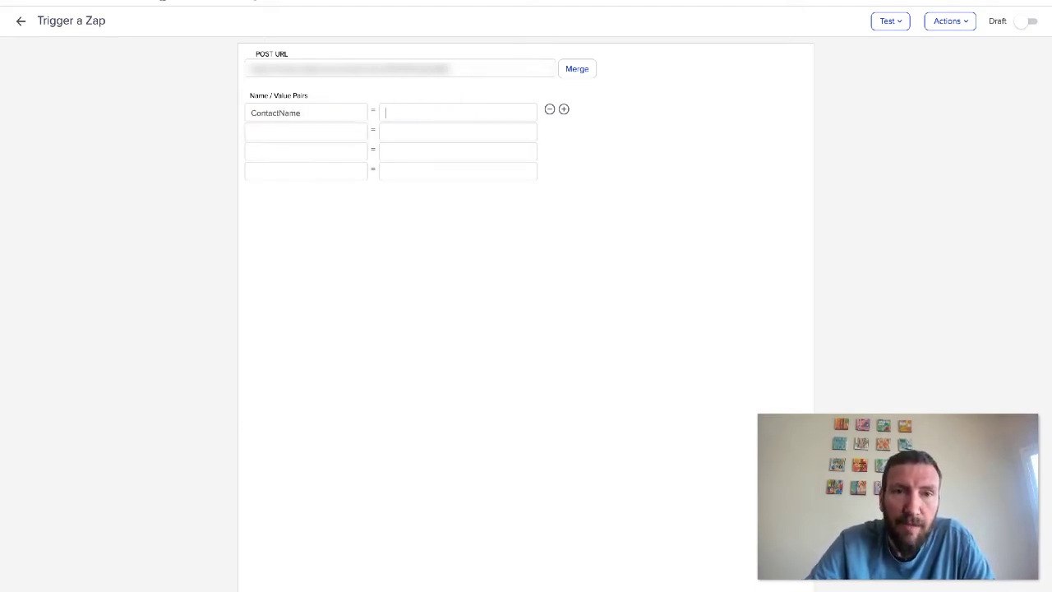
pyautogui.click(568, 73)
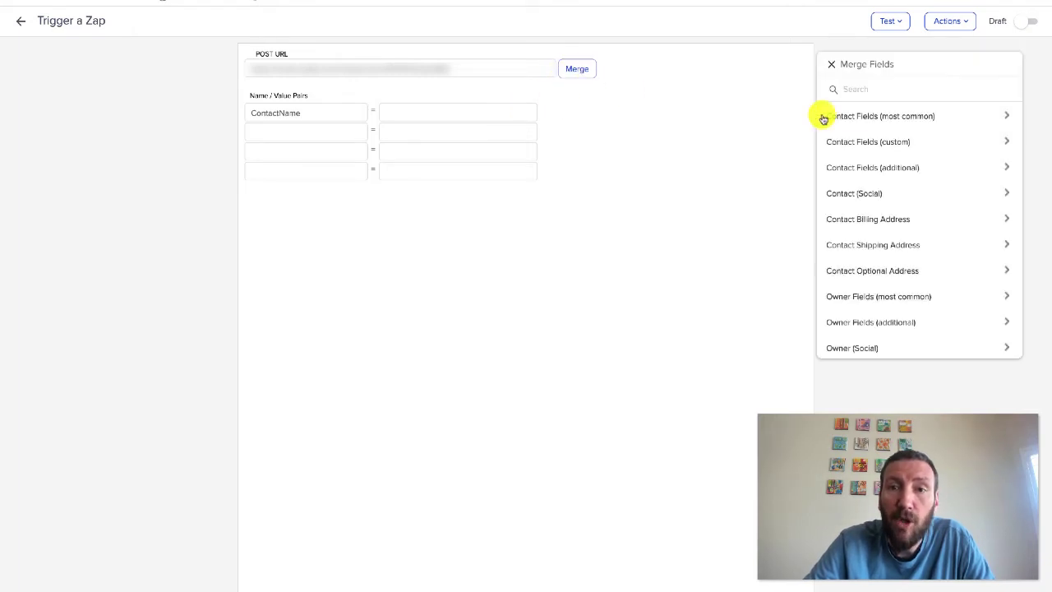
pyautogui.click(857, 115)
pyautogui.click(860, 142)
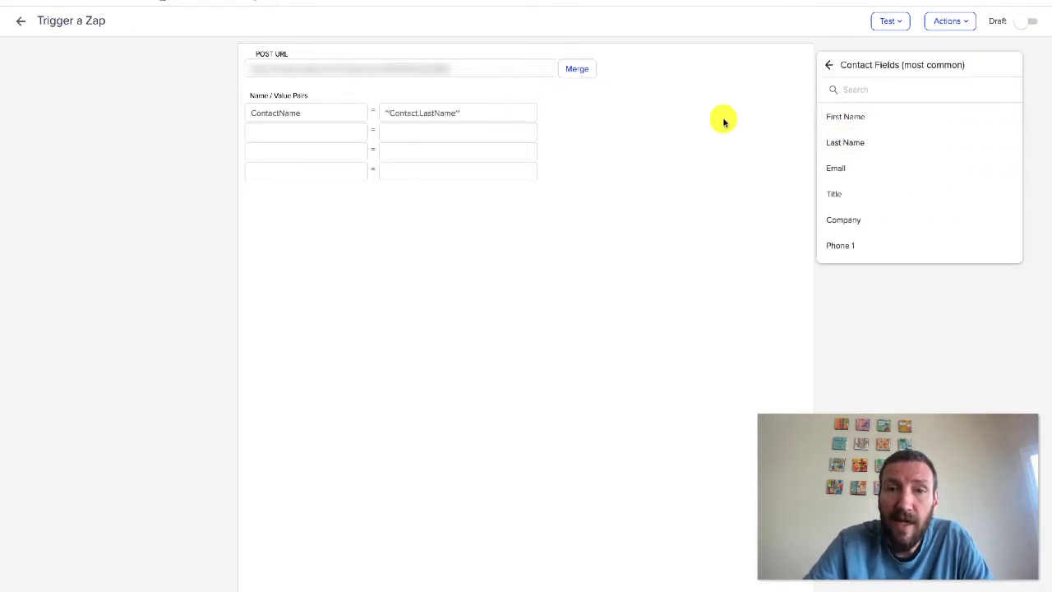
pyautogui.press('super+Left')
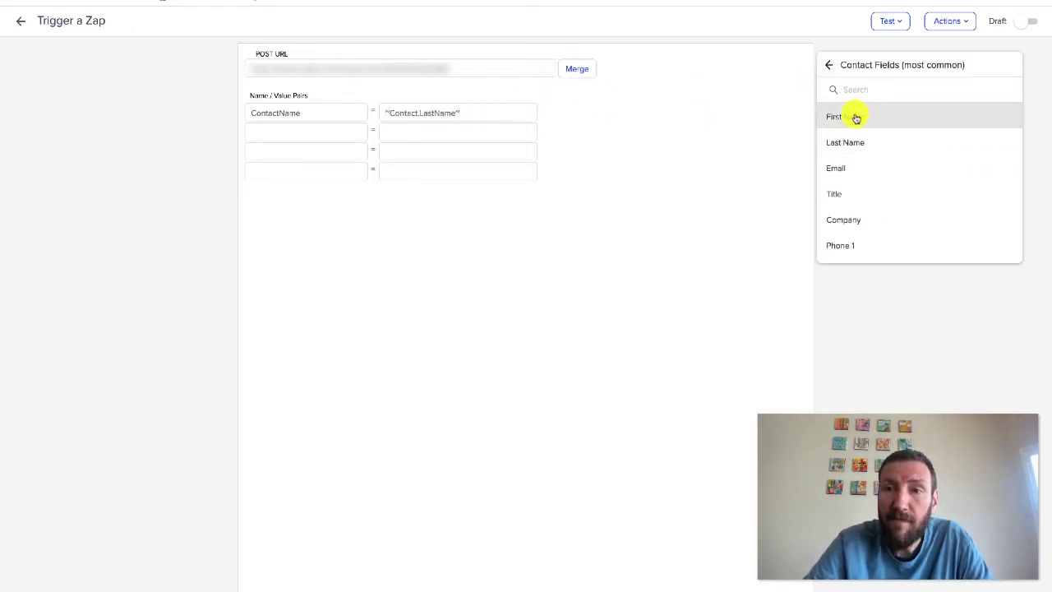
pyautogui.click(854, 117)
# Add an 'email' pair with the contact email field and a 'comp' pair with company
pyautogui.click(307, 131)
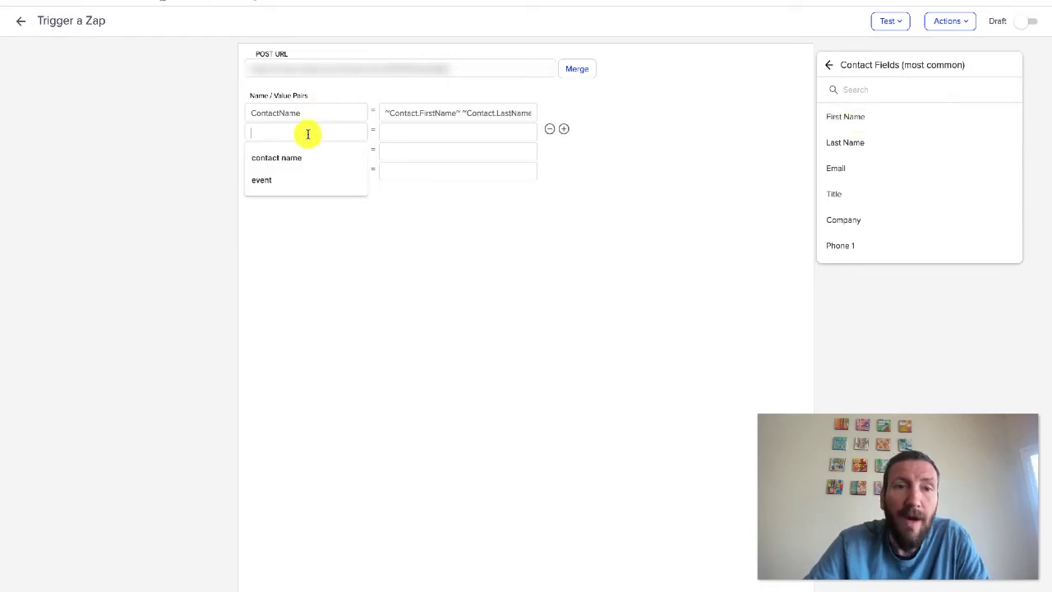
pyautogui.write('email')
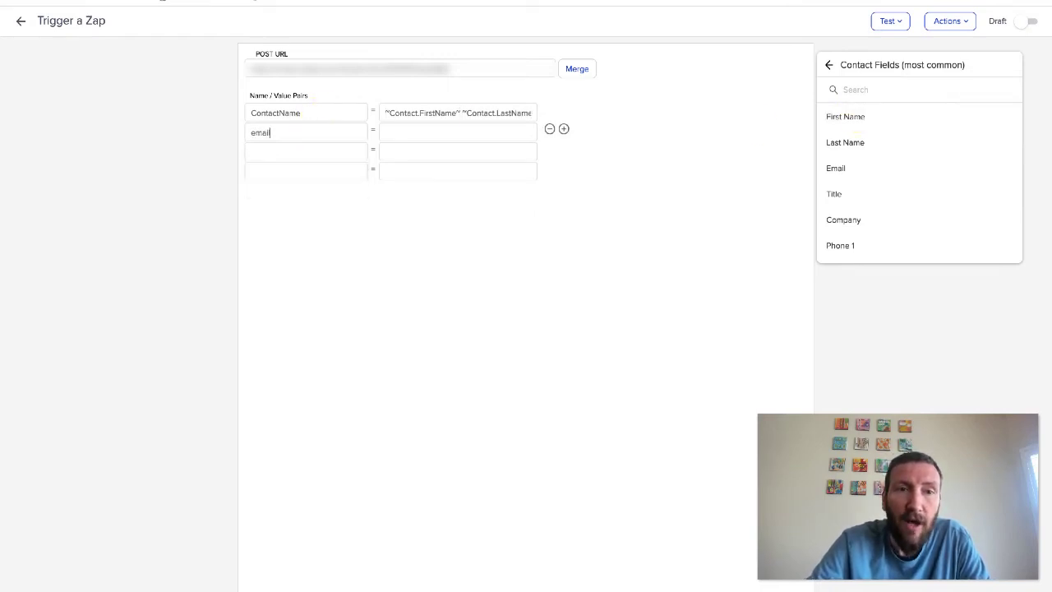
pyautogui.click(397, 132)
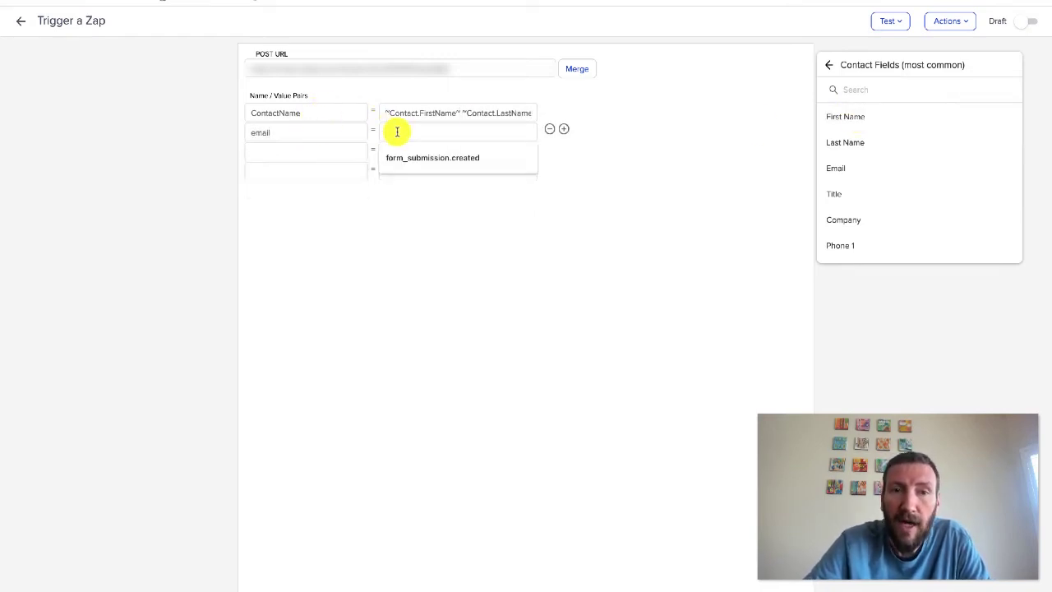
pyautogui.click(883, 167)
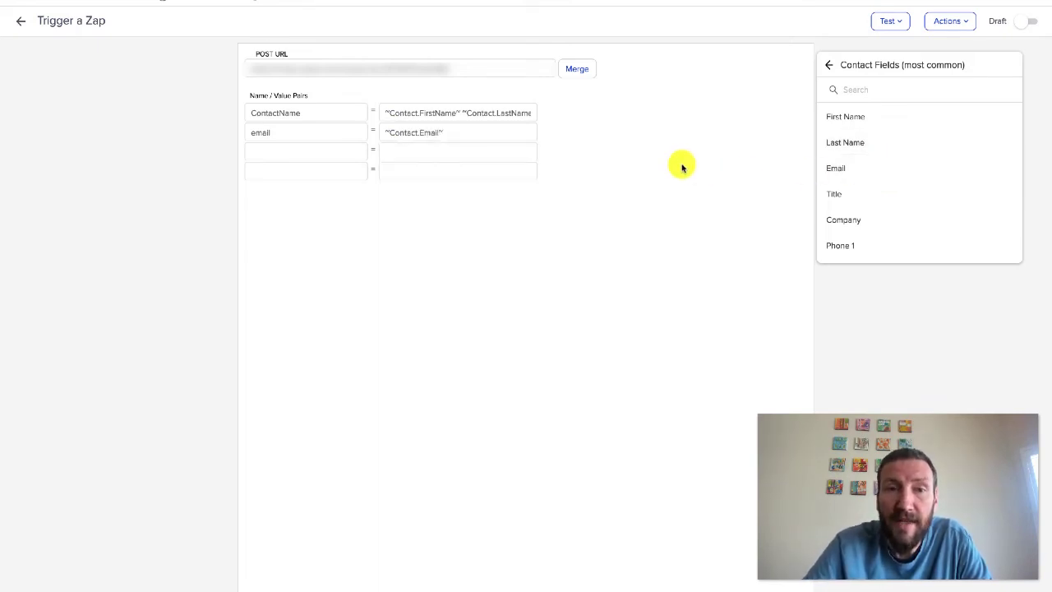
pyautogui.click(330, 153)
pyautogui.write('company')
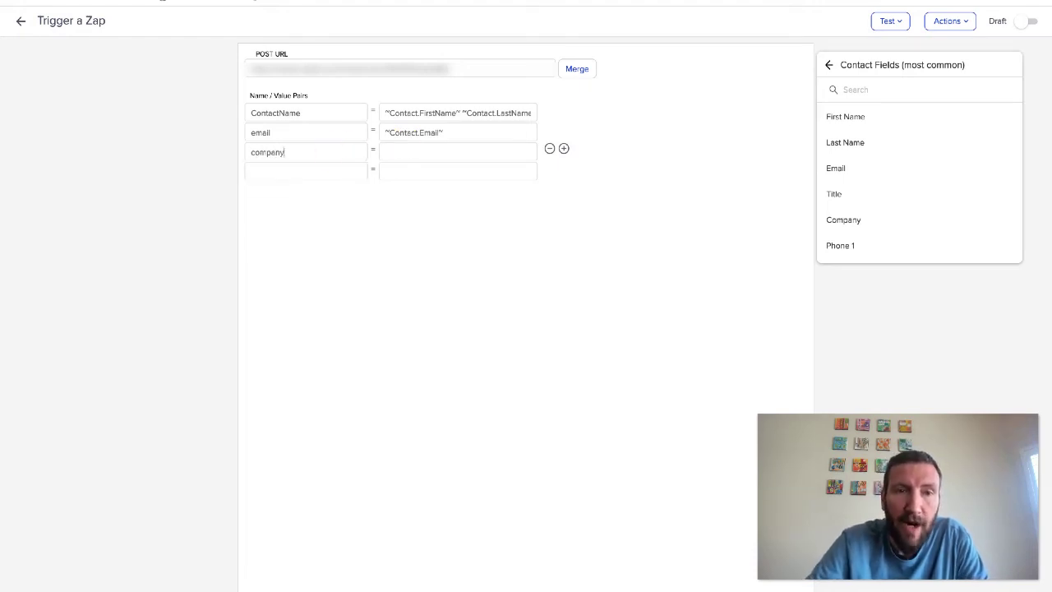
pyautogui.click(427, 158)
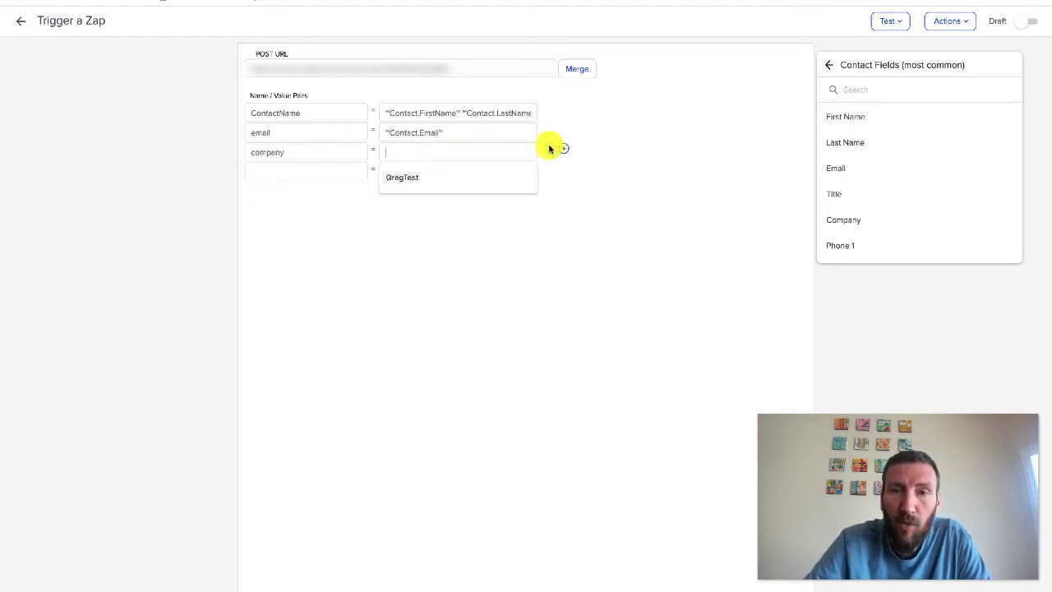
pyautogui.click(864, 222)
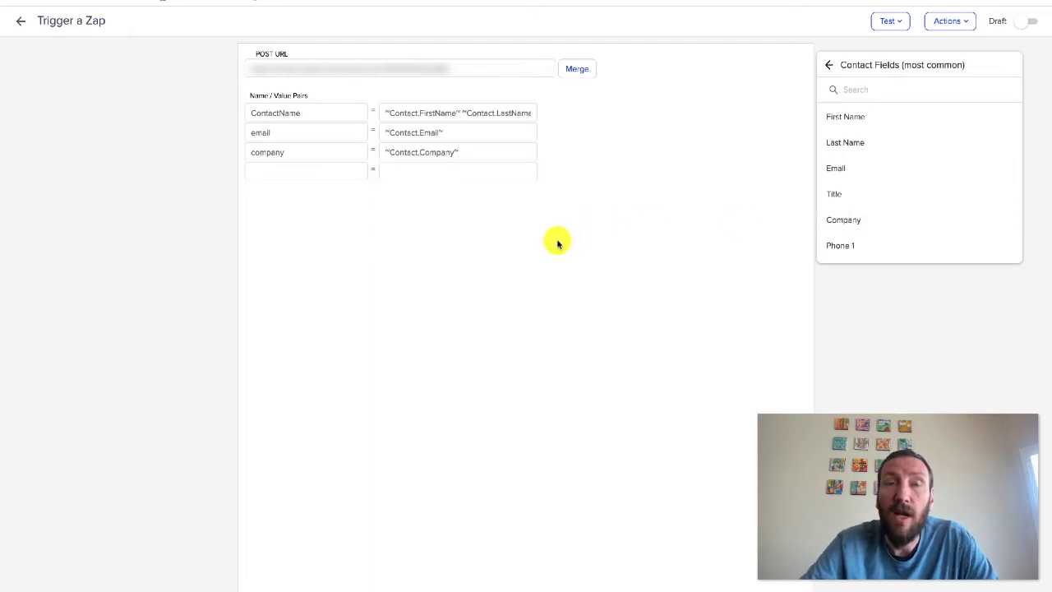
# Add a 'contactowner' pair mapped to the owner's email and mark the step Ready
pyautogui.click(337, 171)
pyautogui.write('contactowner')
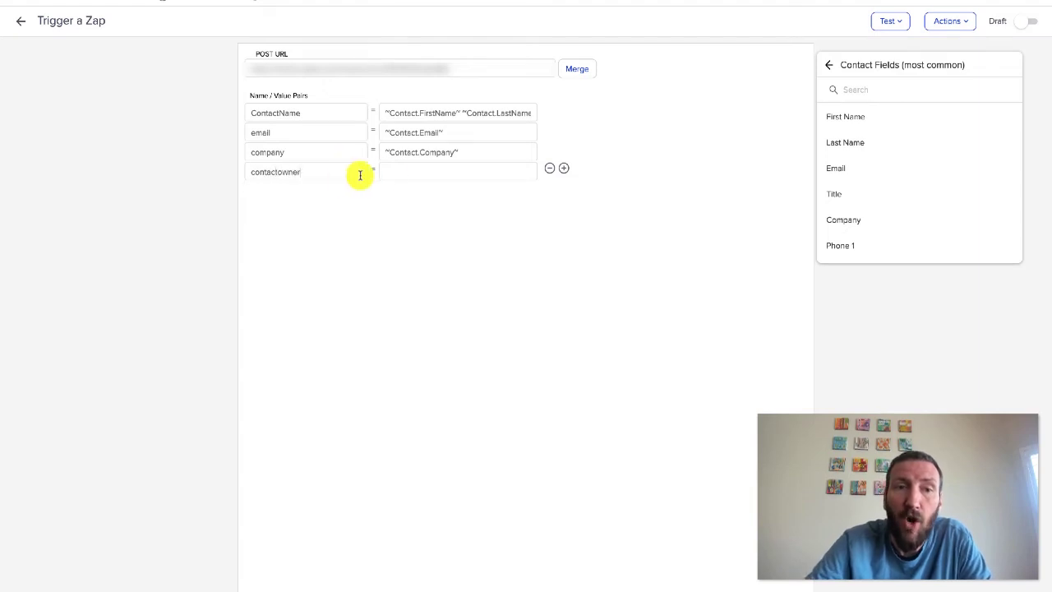
pyautogui.click(418, 168)
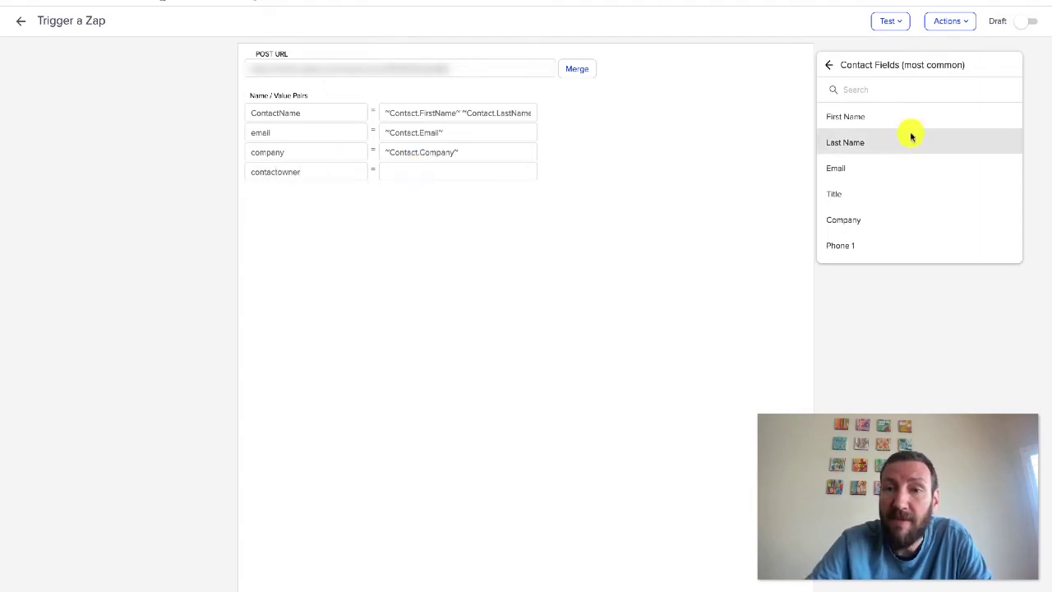
pyautogui.click(828, 65)
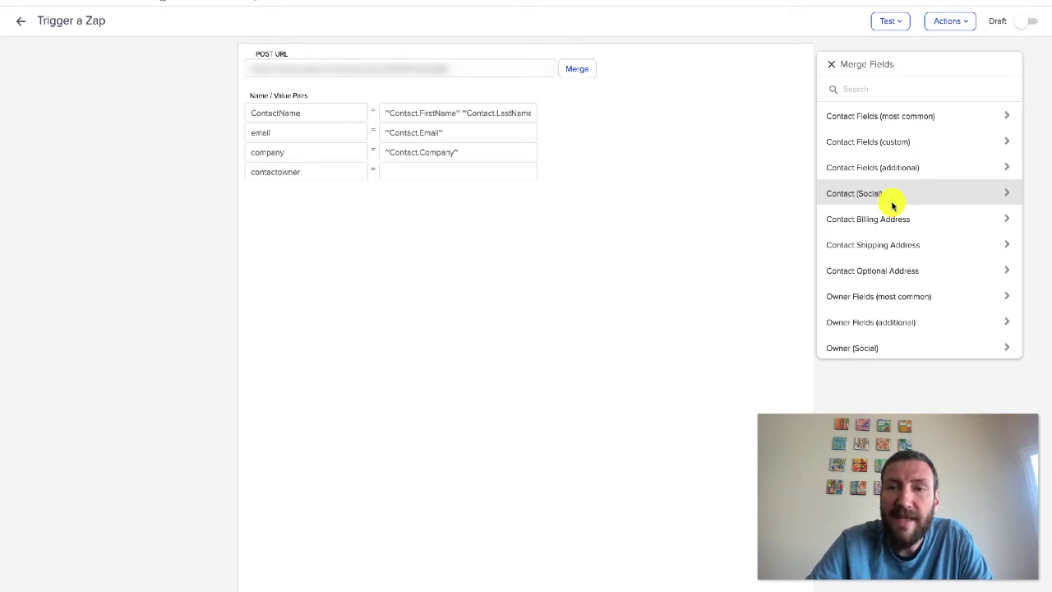
pyautogui.click(899, 296)
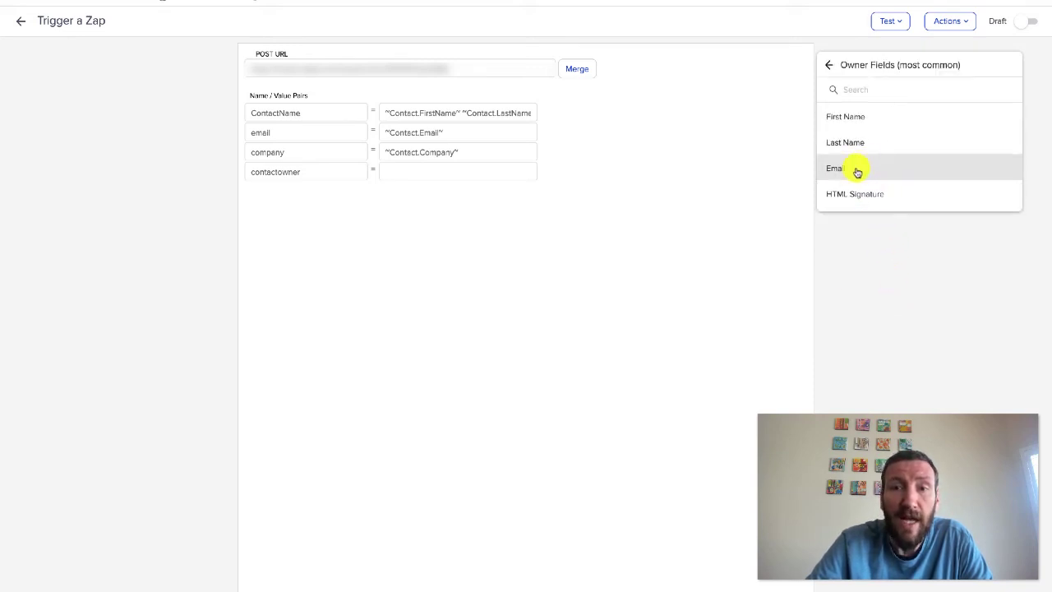
pyautogui.click(863, 167)
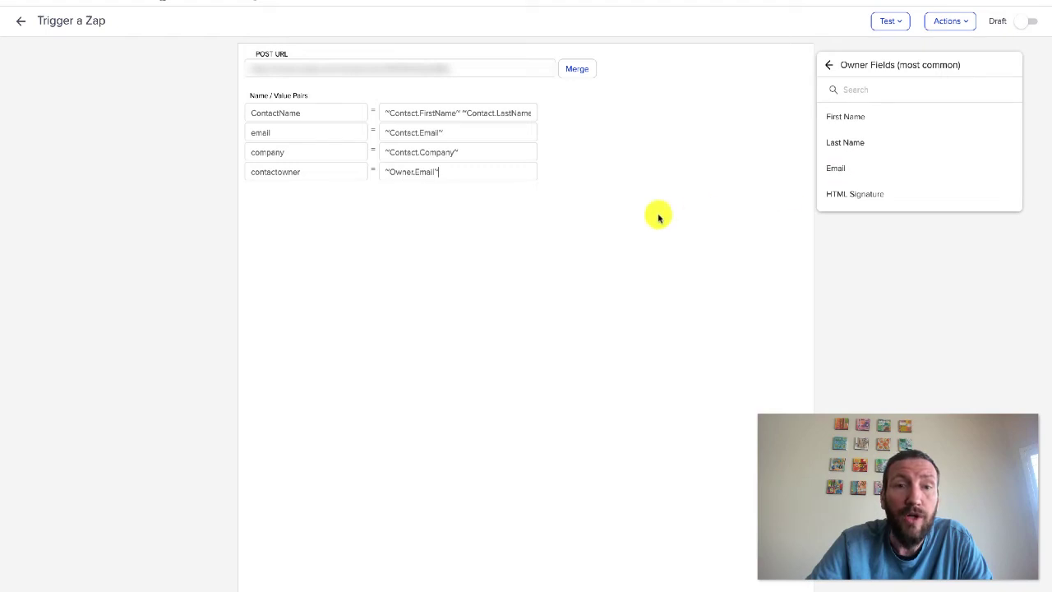
pyautogui.click(1024, 21)
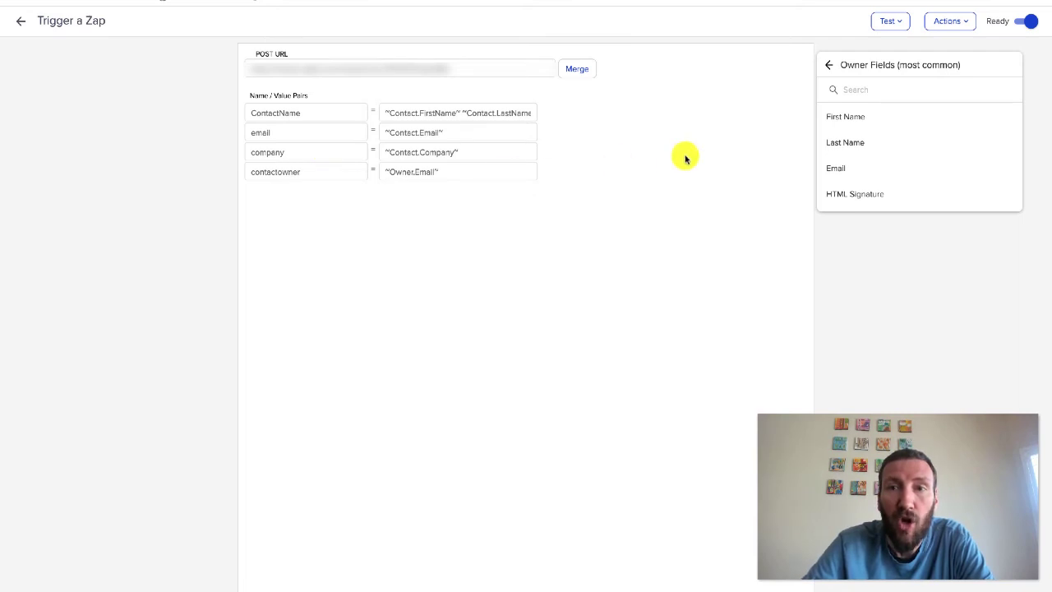
pyautogui.click(829, 65)
pyautogui.click(830, 65)
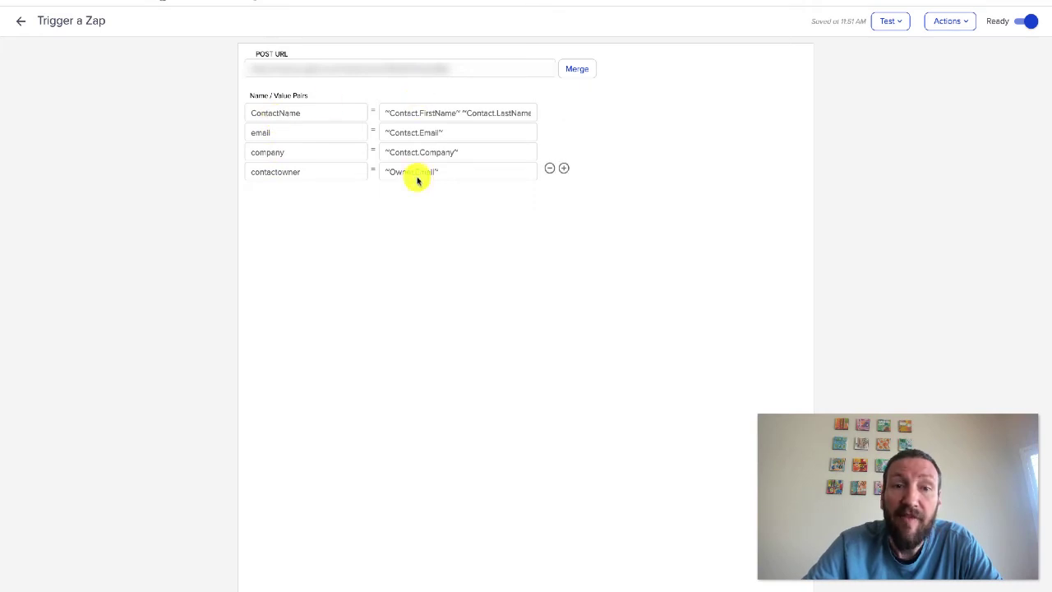
# Check the Trigger a Zap step's test contact list, then dismiss it
pyautogui.click(20, 20)
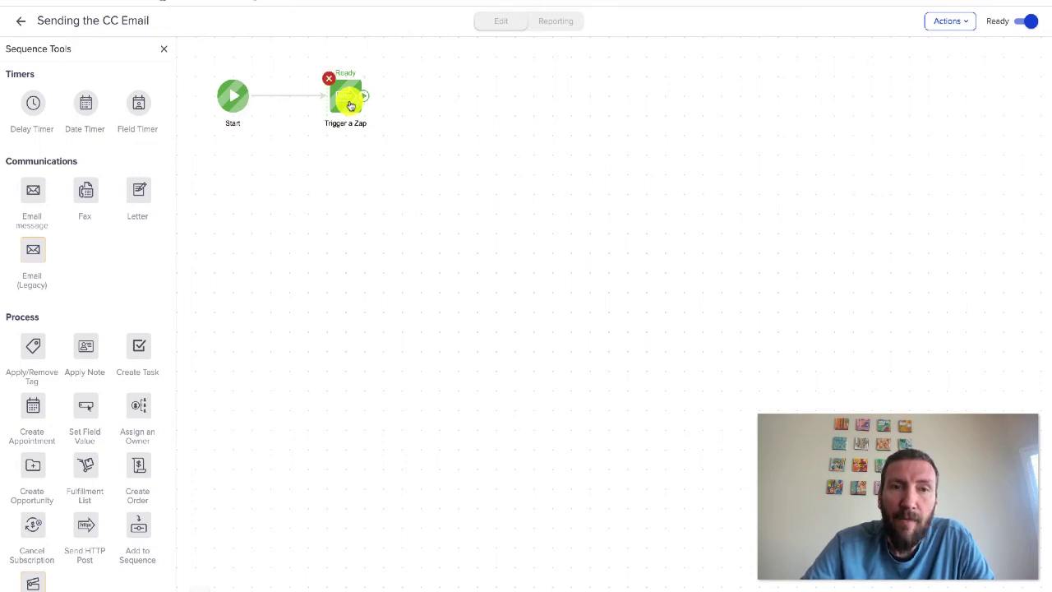
pyautogui.click(348, 99)
pyautogui.click(904, 20)
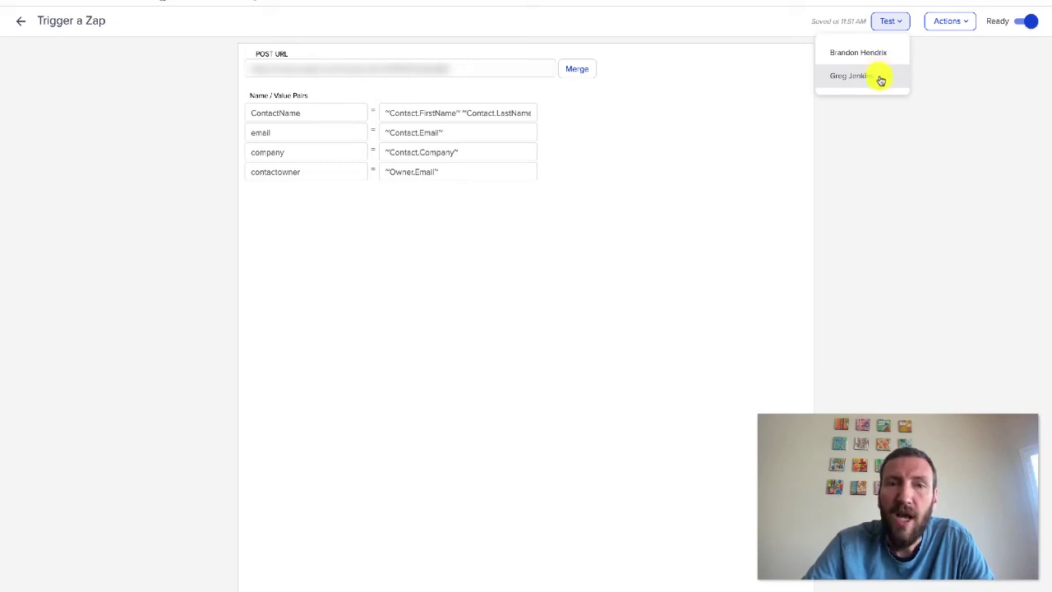
pyautogui.click(880, 79)
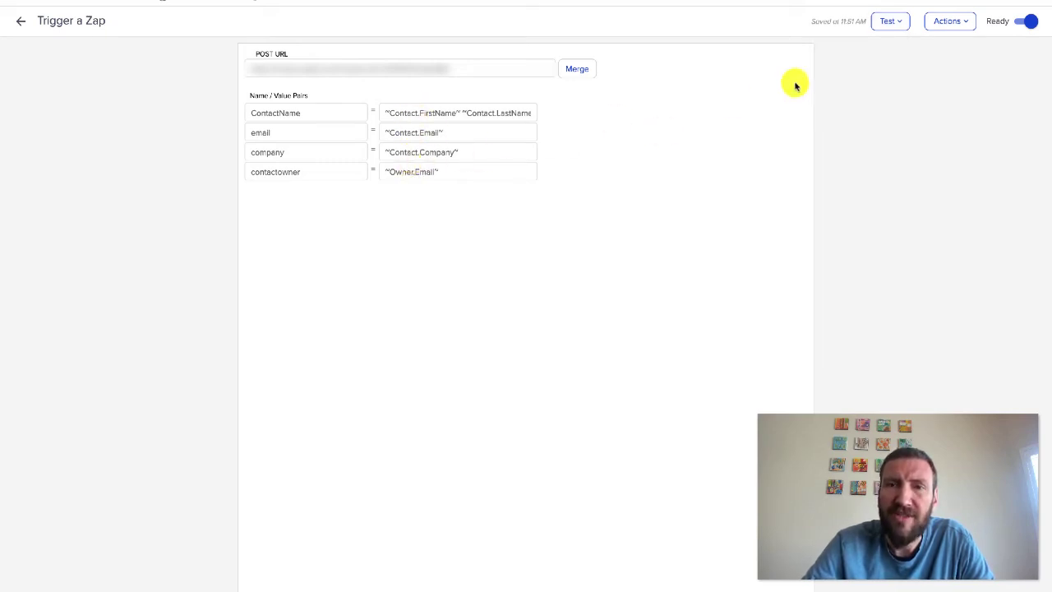
# Duplicate the Trigger a Zap step and drop the copy below the original
pyautogui.click(20, 21)
pyautogui.rightClick(341, 100)
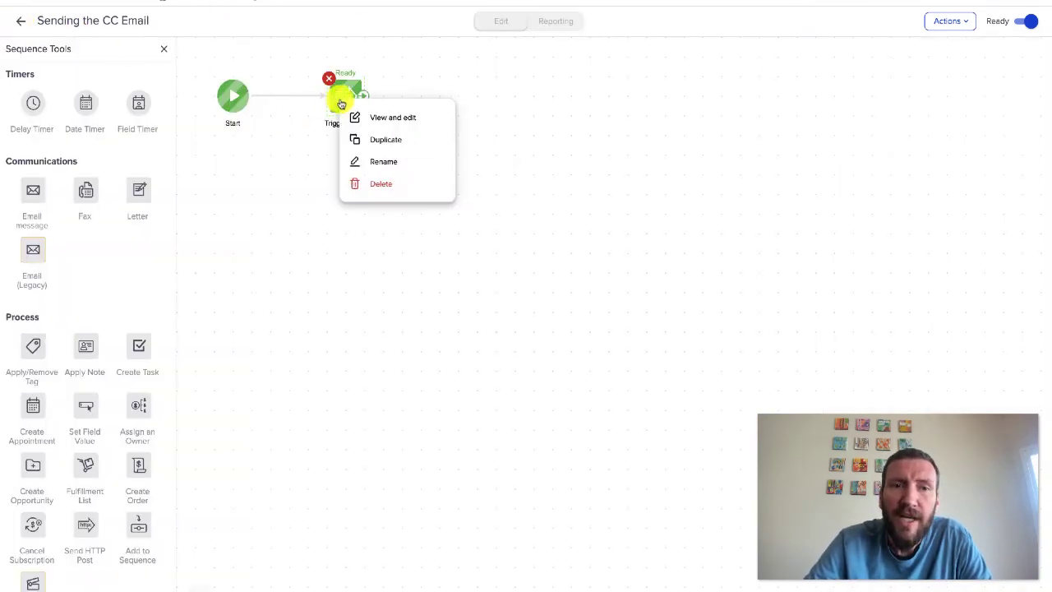
pyautogui.click(383, 139)
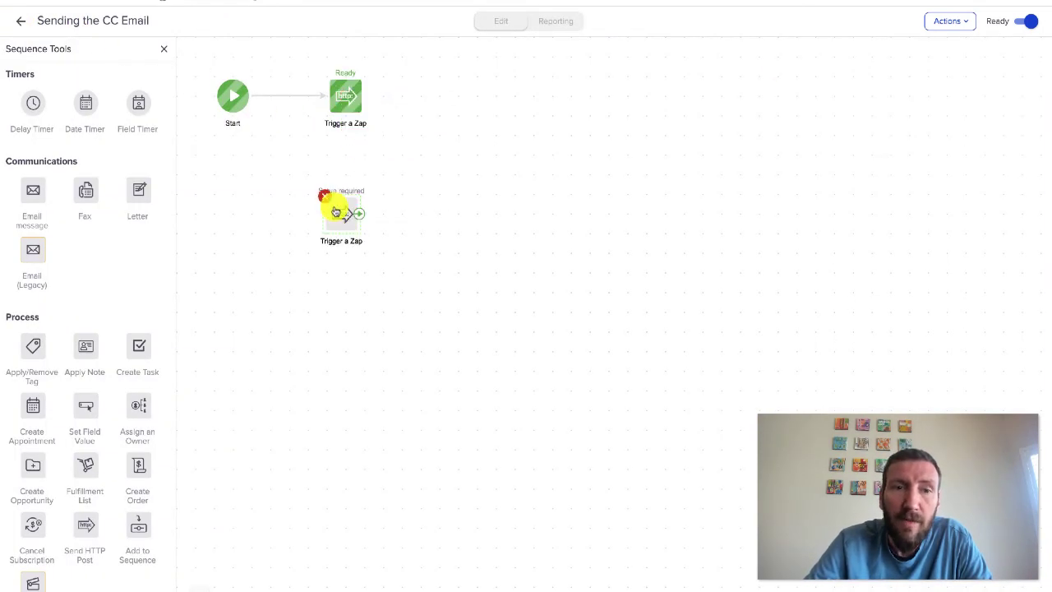
pyautogui.click(343, 222)
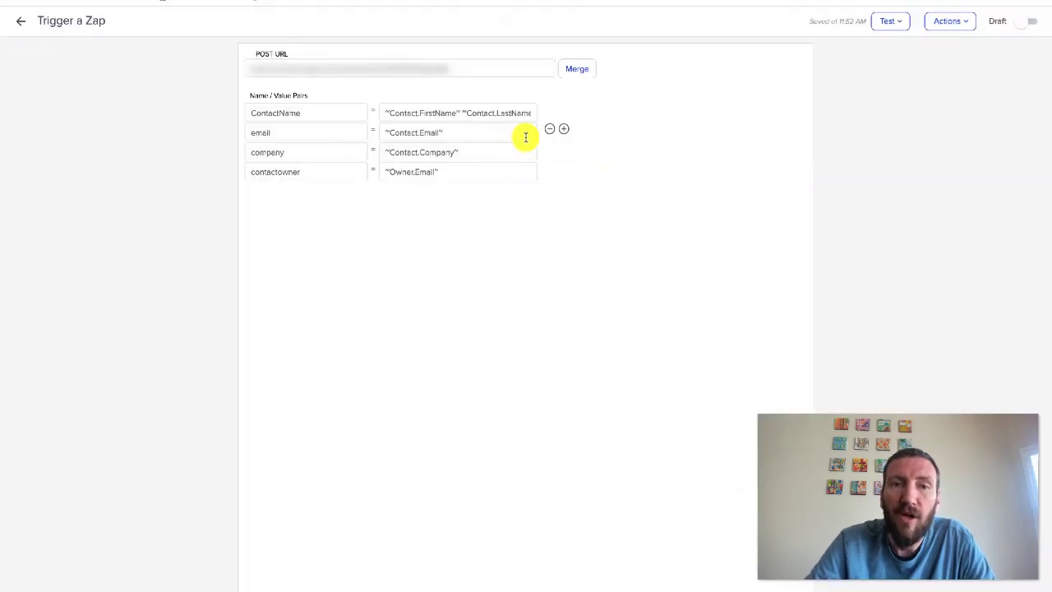
# Replace the copy's values with a sample contact name, contact email, Rosebud Motel and owner email
pyautogui.tripleClick(520, 117)
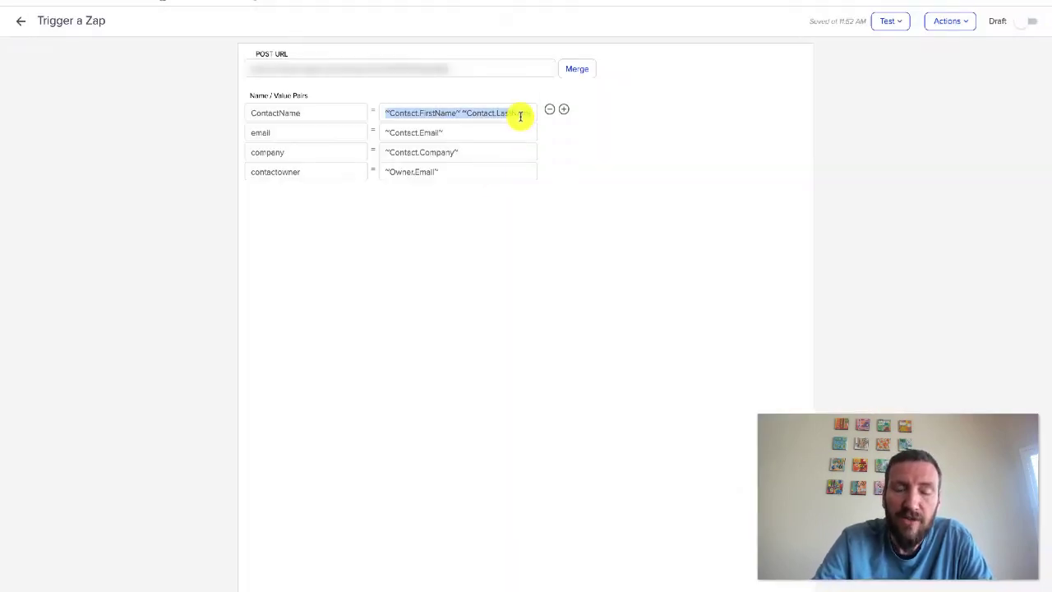
pyautogui.write('Stevie Budd')
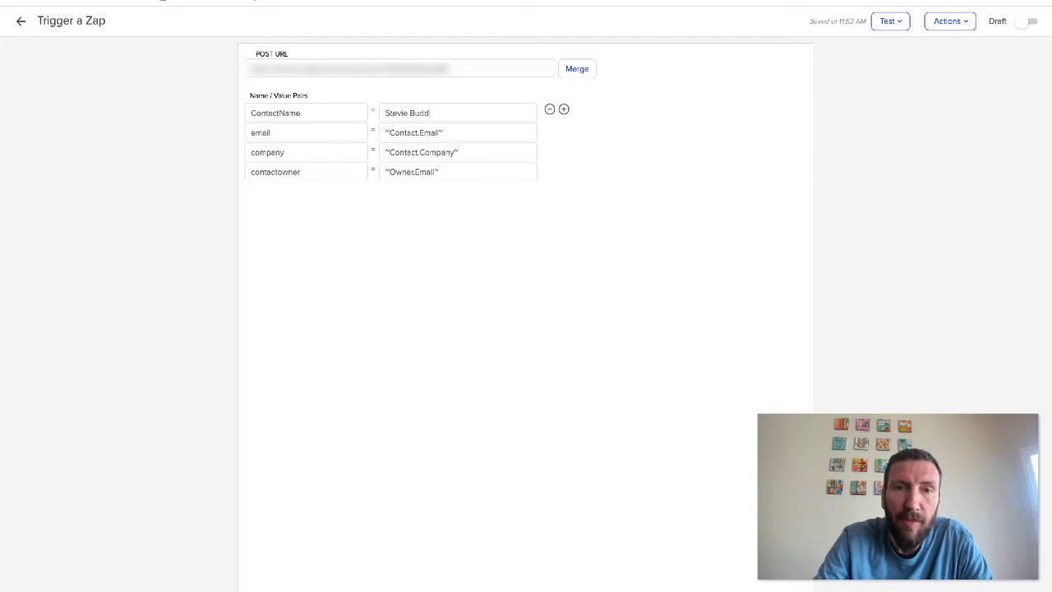
pyautogui.press('Tab')
pyautogui.press('Tab')
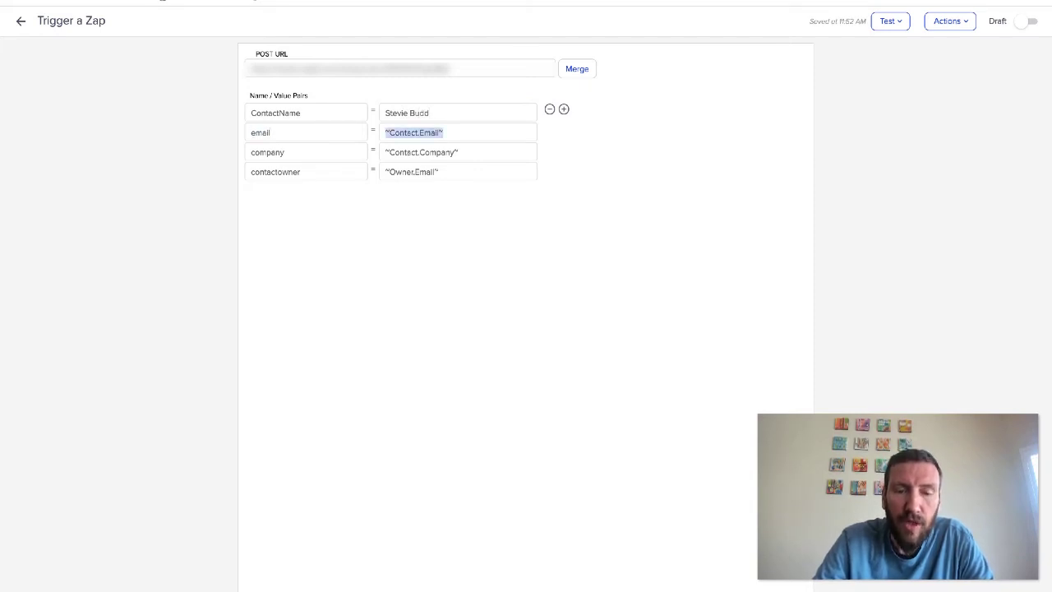
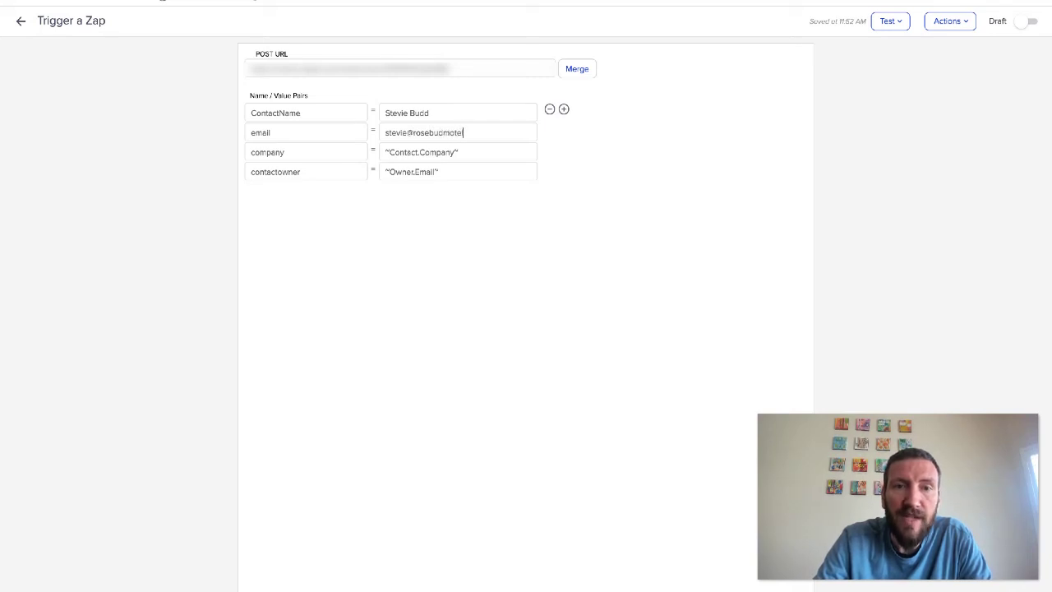
pyautogui.press('Tab')
pyautogui.press('Tab')
pyautogui.write('Ro')
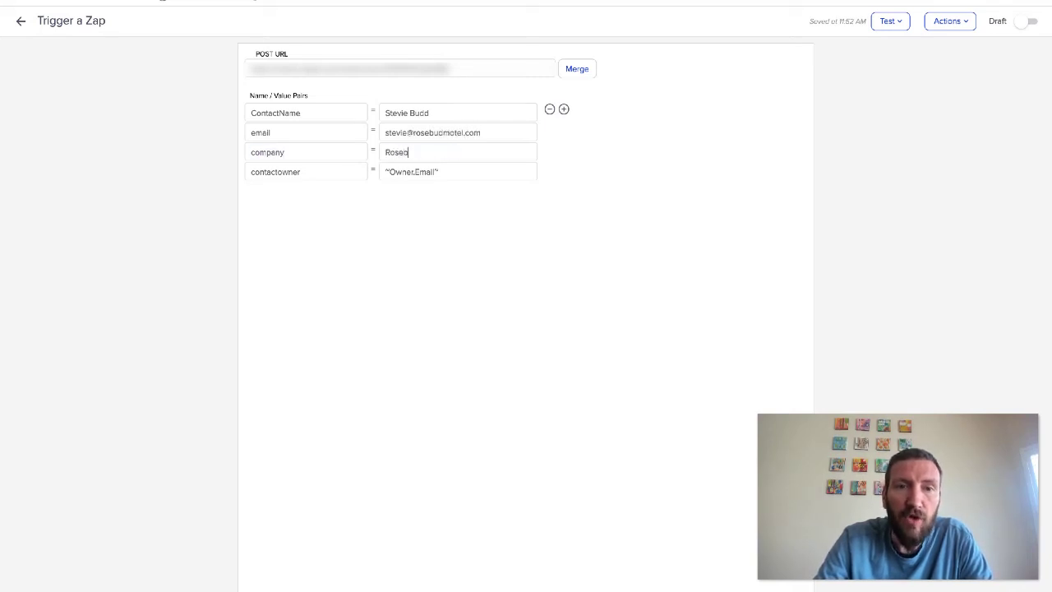
pyautogui.write('sebud Motel')
pyautogui.press('Tab')
pyautogui.press('Tab')
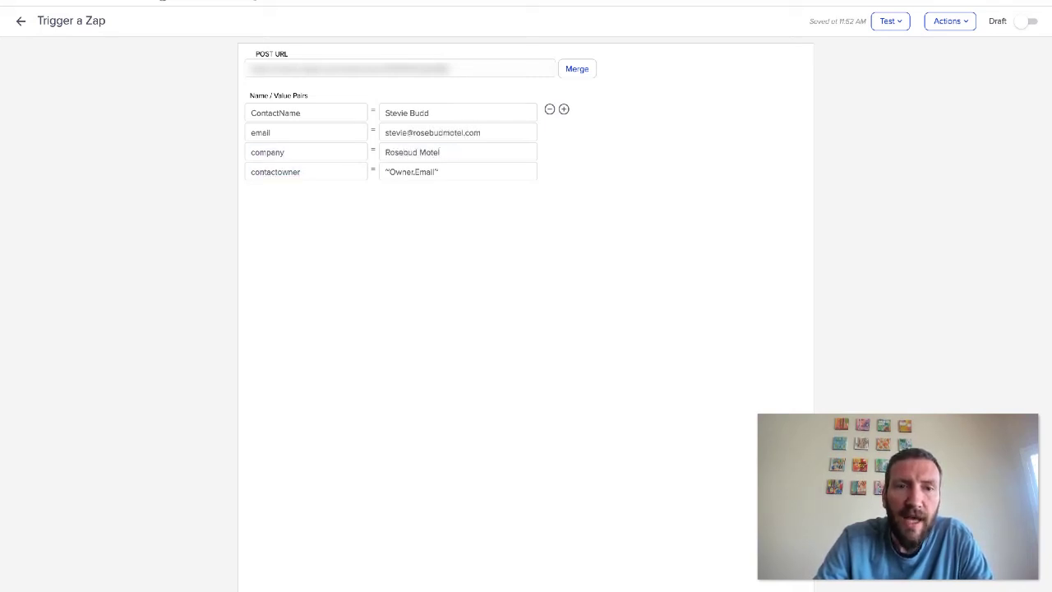
pyautogui.tripleClick(482, 165)
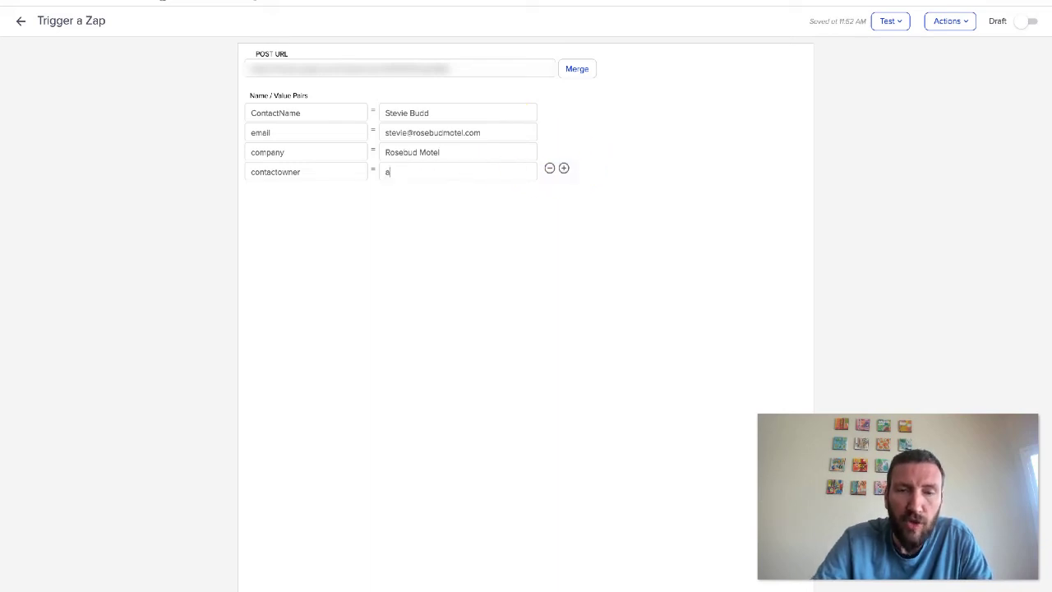
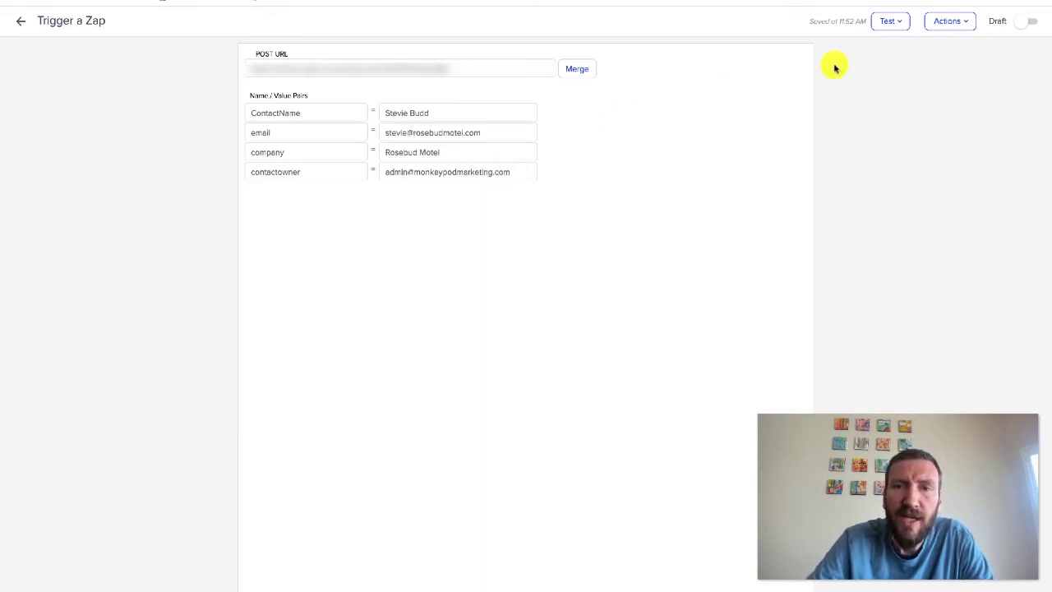
pyautogui.click(888, 22)
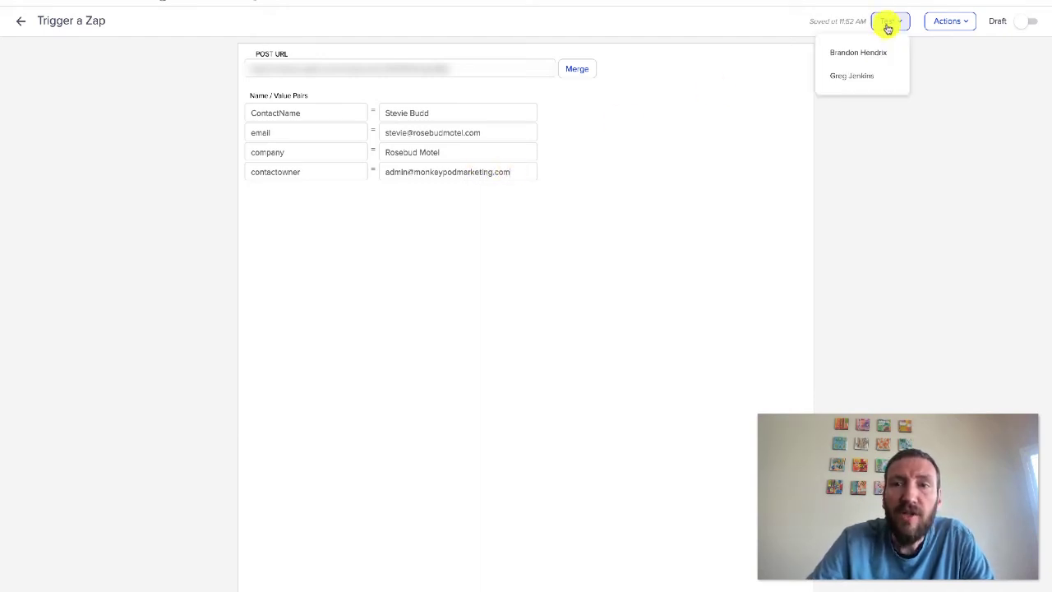
# Send Keap's test post for one contact, then run Zapier's Catch Hook Test trigger
pyautogui.click(862, 78)
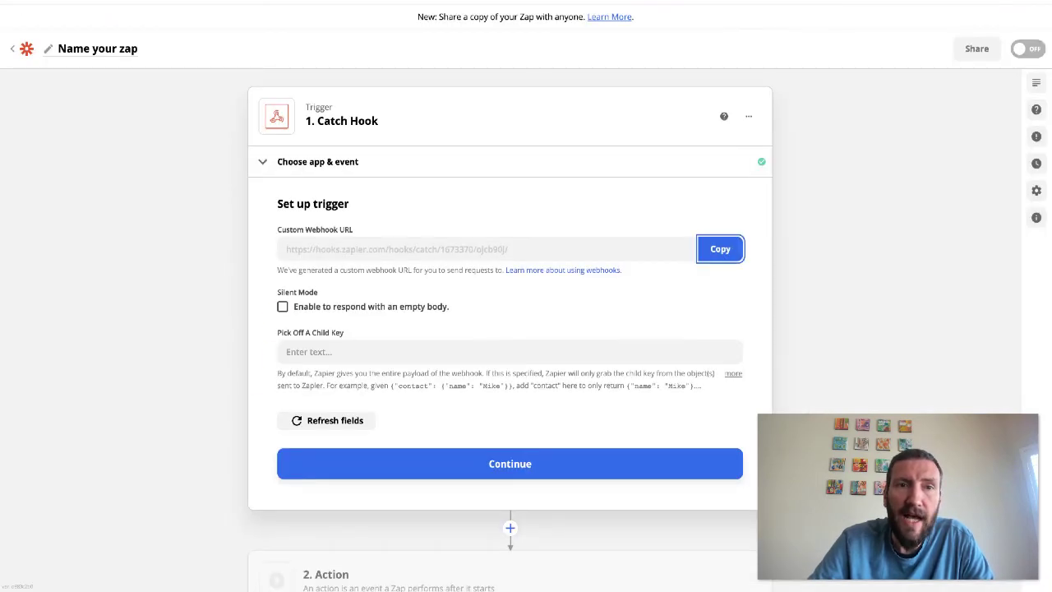
pyautogui.click(441, 422)
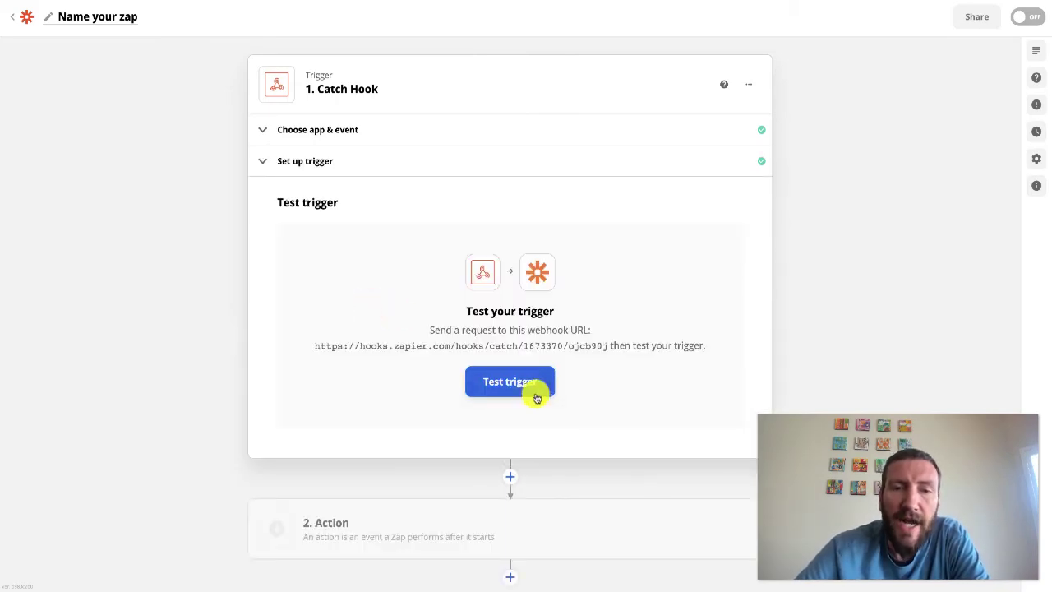
pyautogui.click(535, 392)
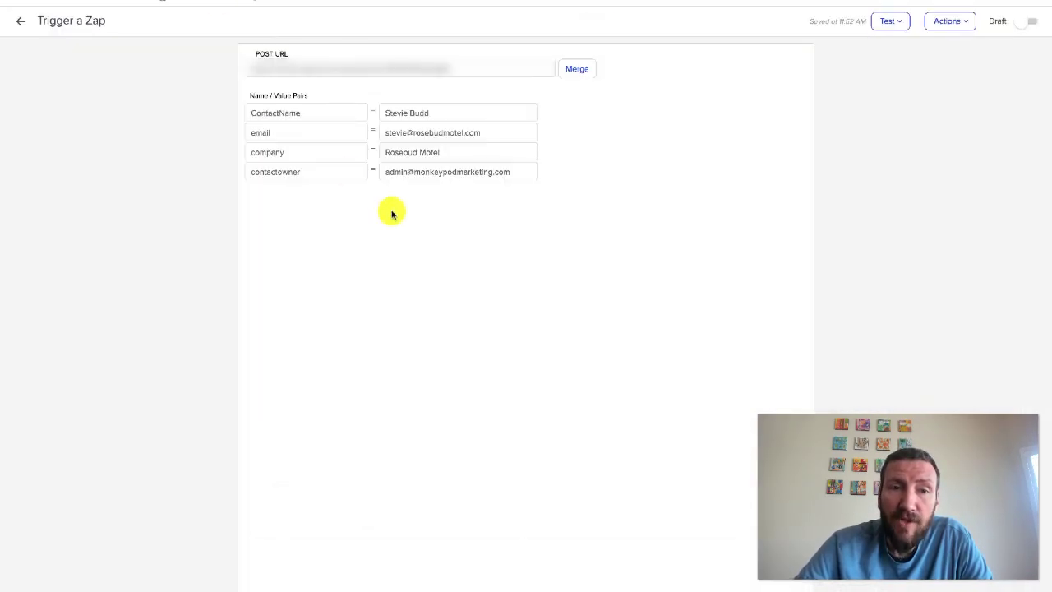
# Delete the duplicated Trigger a Zap step from the Keap sequence canvas
pyautogui.click(18, 20)
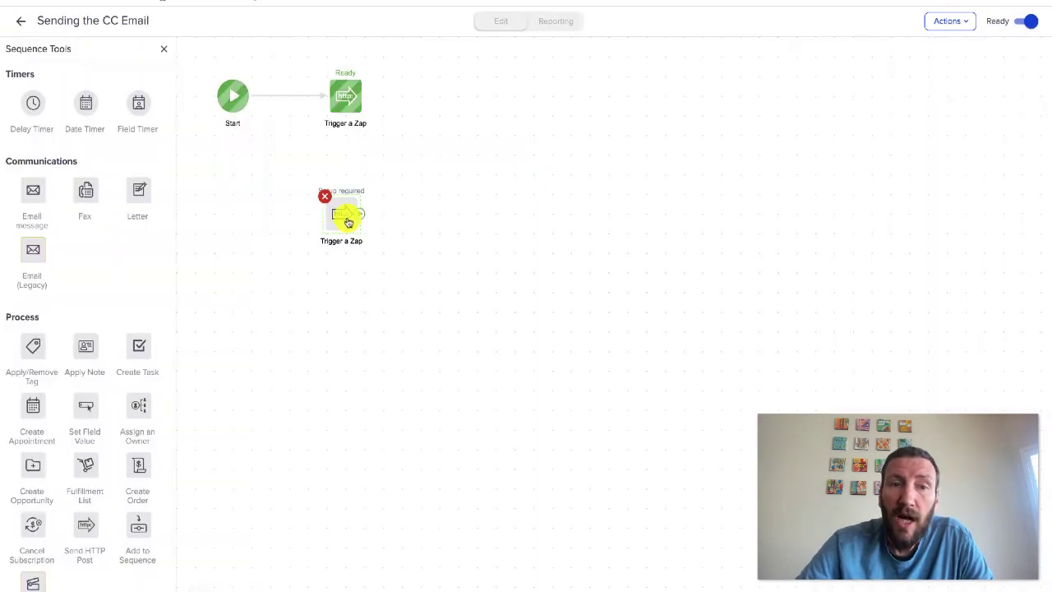
pyautogui.click(324, 195)
pyautogui.click(637, 42)
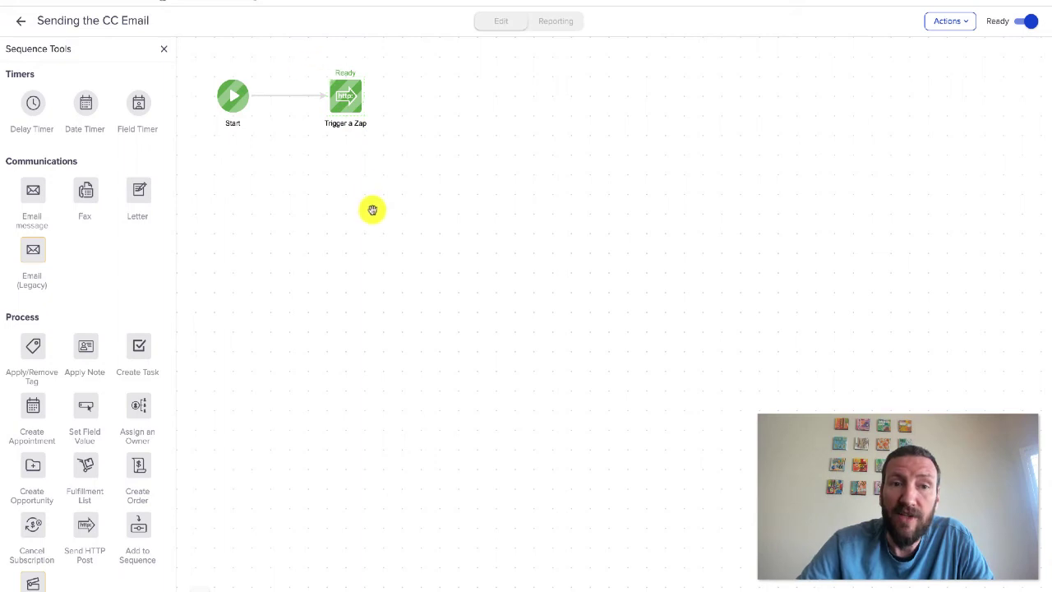
# Check the original Trigger a Zap step, then accept Zapier's caught test request
pyautogui.doubleClick(347, 102)
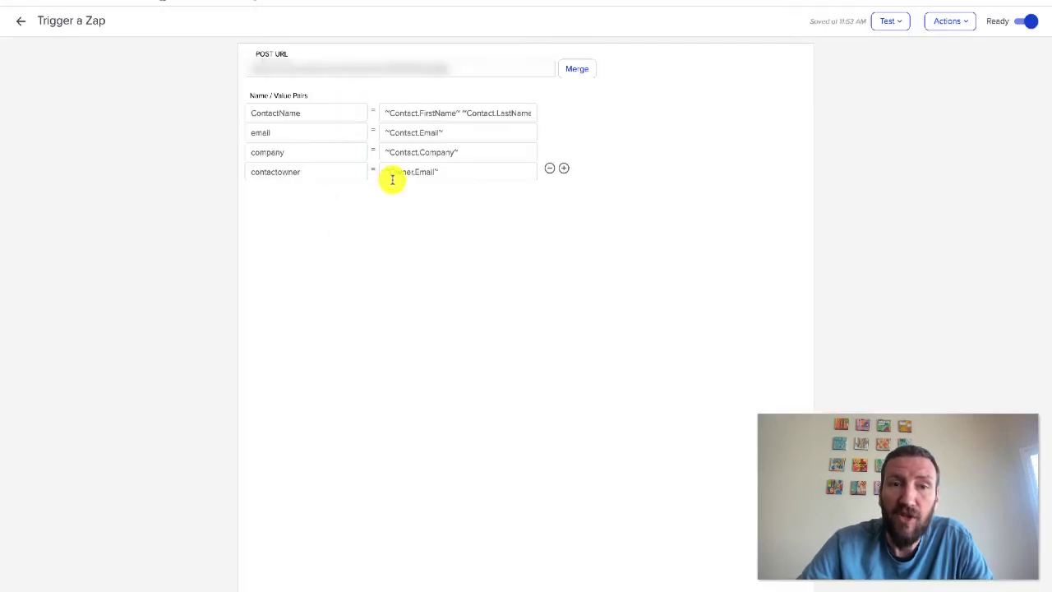
pyautogui.click(21, 21)
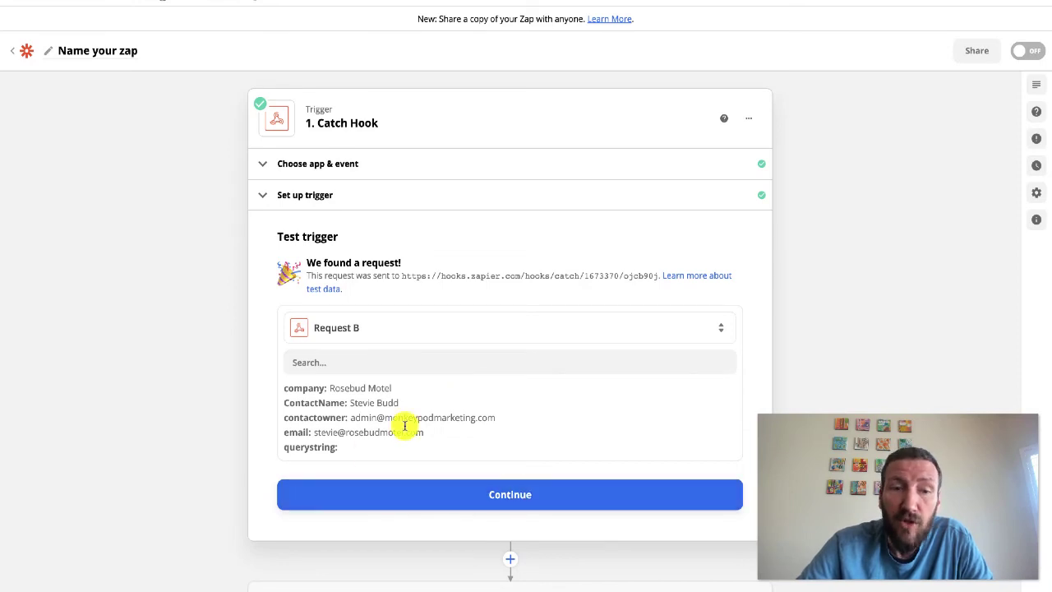
pyautogui.click(487, 491)
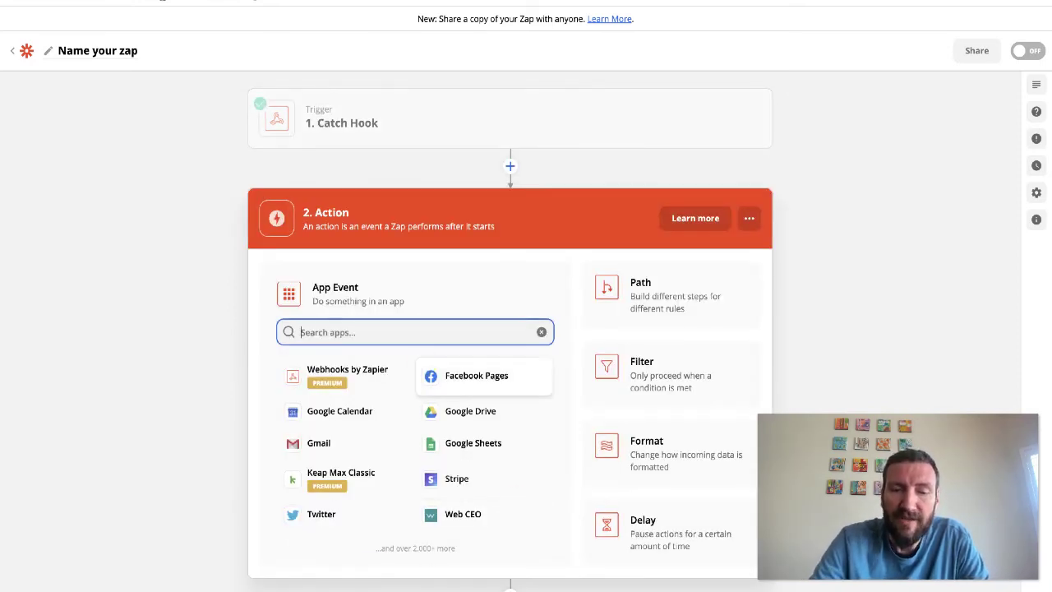
# Set the action to Gmail's Send Email event using the connected Gmail account
pyautogui.write('gmail')
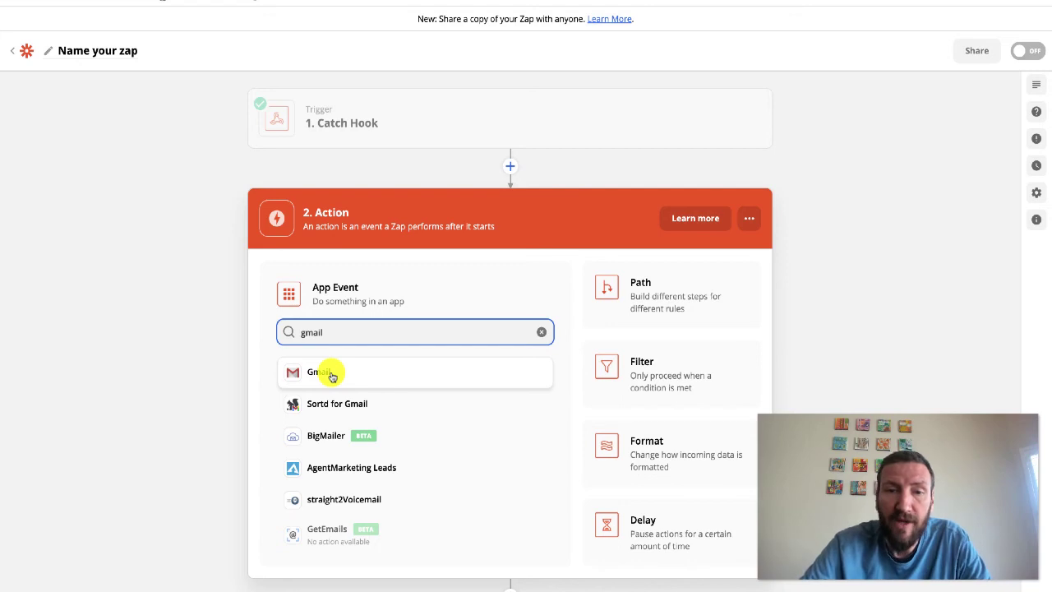
pyautogui.click(321, 372)
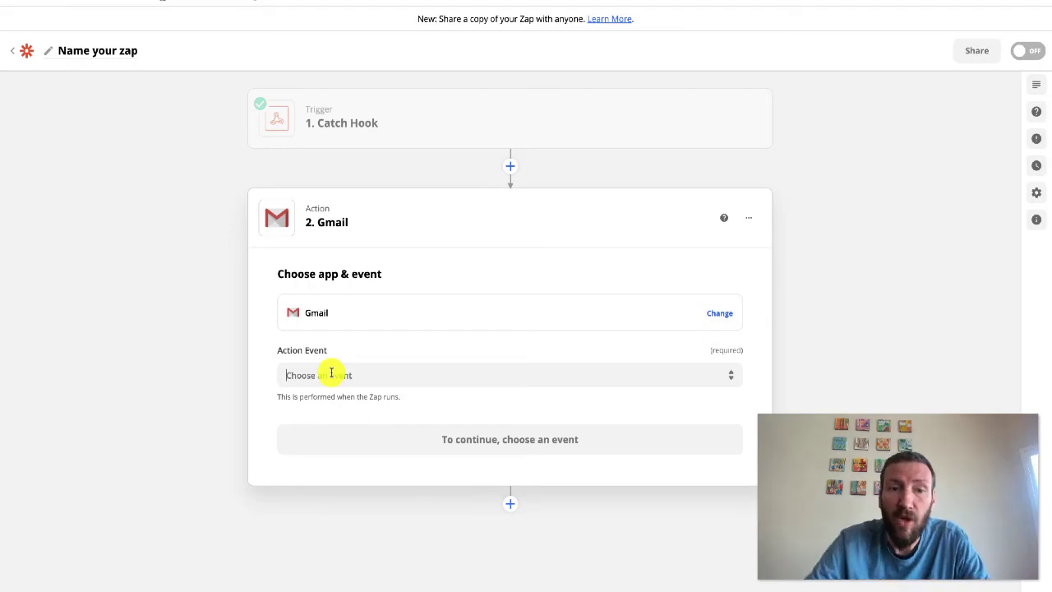
pyautogui.click(332, 374)
pyautogui.click(345, 417)
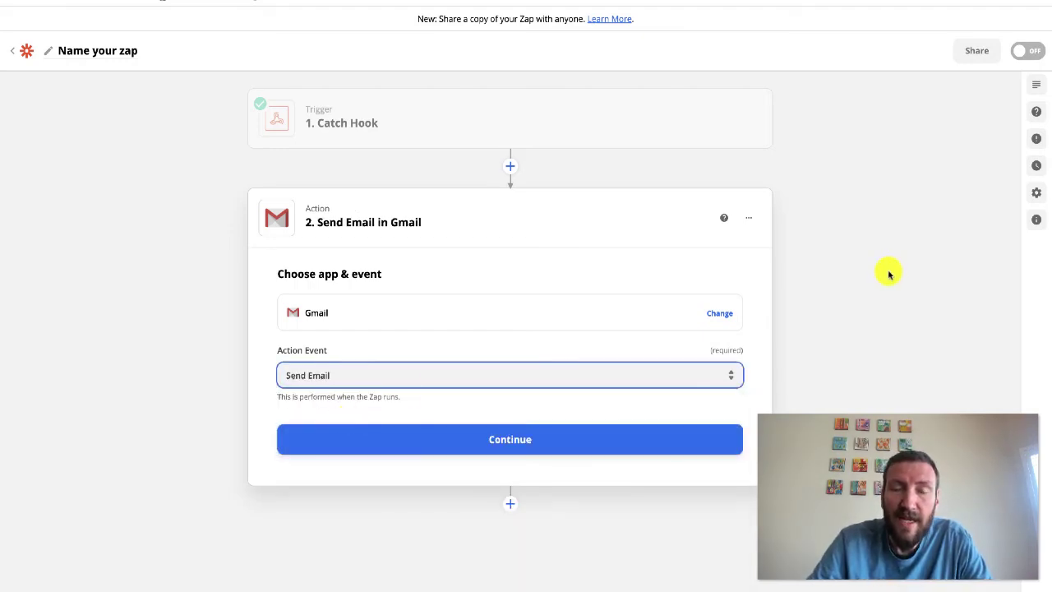
pyautogui.click(411, 439)
pyautogui.click(371, 353)
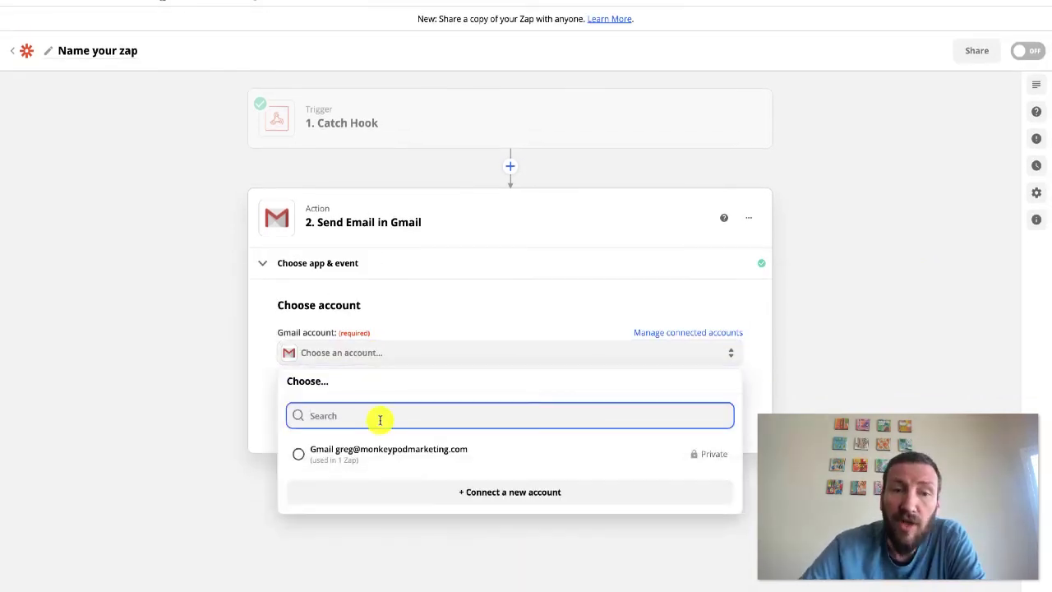
pyautogui.click(377, 450)
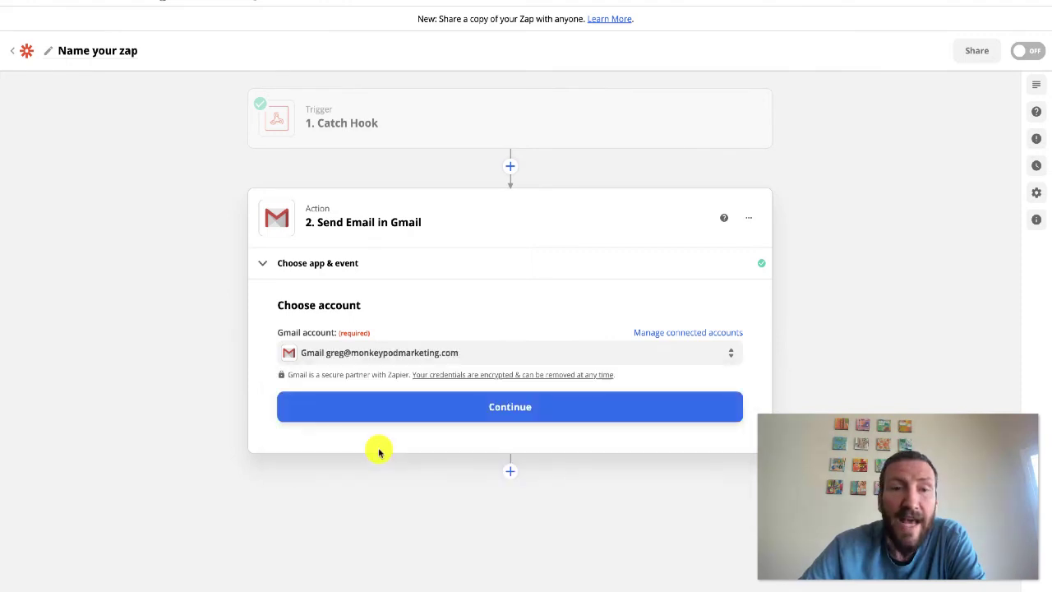
pyautogui.click(388, 412)
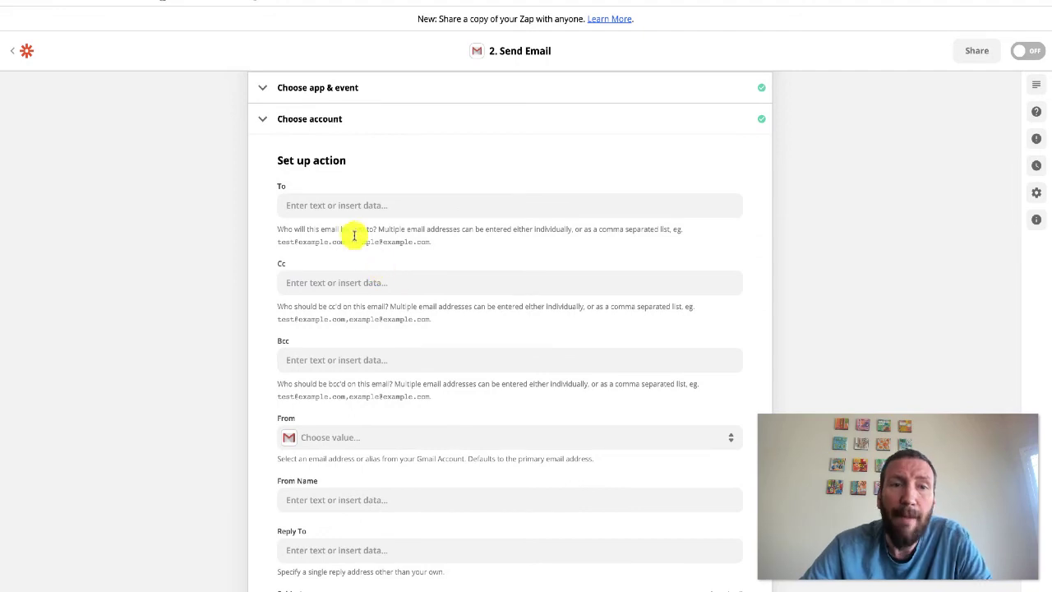
# Address the email To the Catch Hook Email and CC the Contactowner field only
pyautogui.click(341, 202)
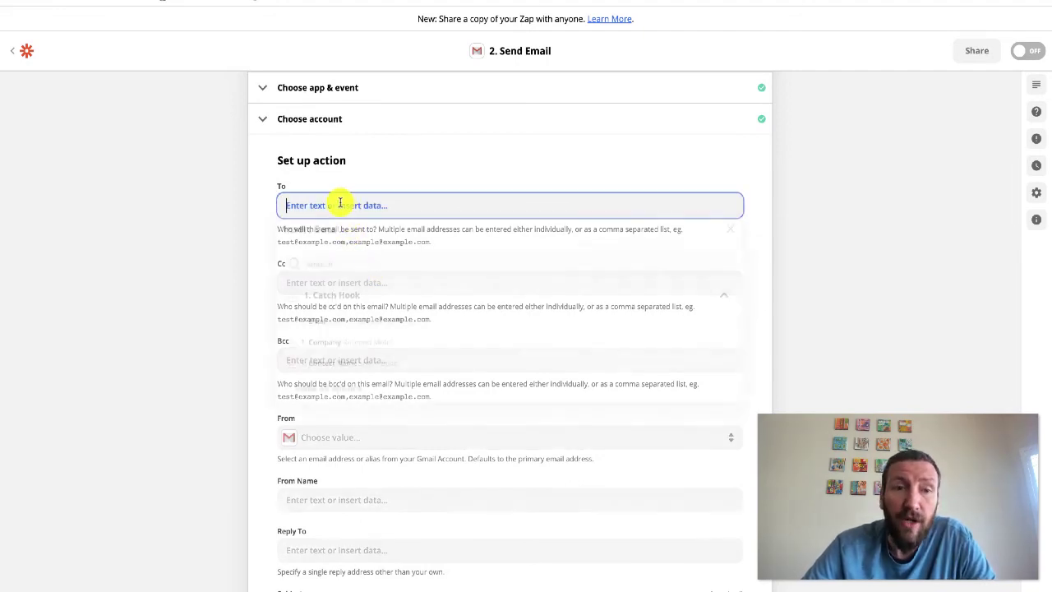
pyautogui.click(360, 325)
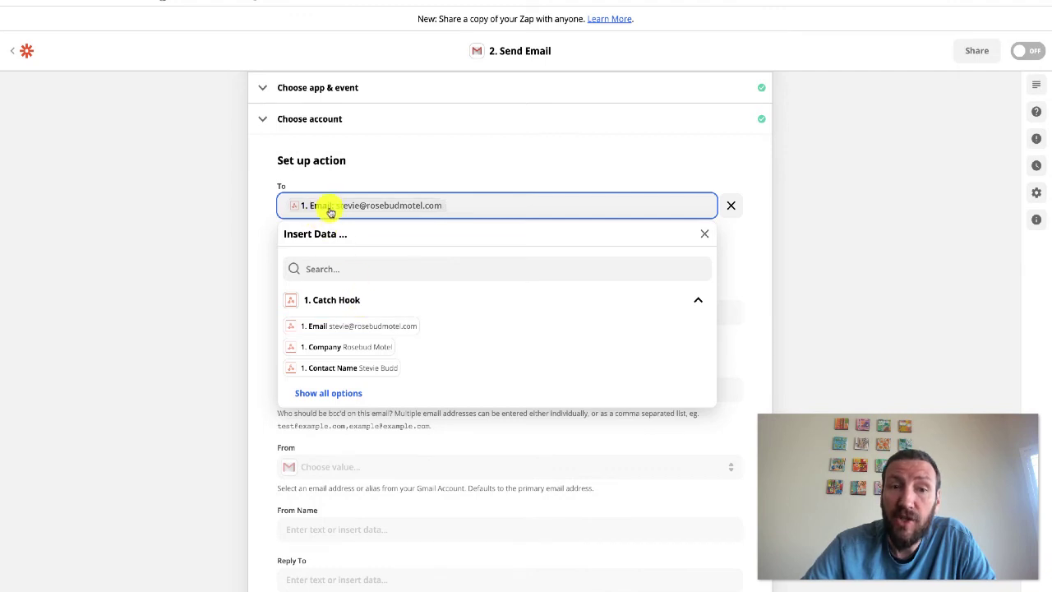
pyautogui.click(246, 220)
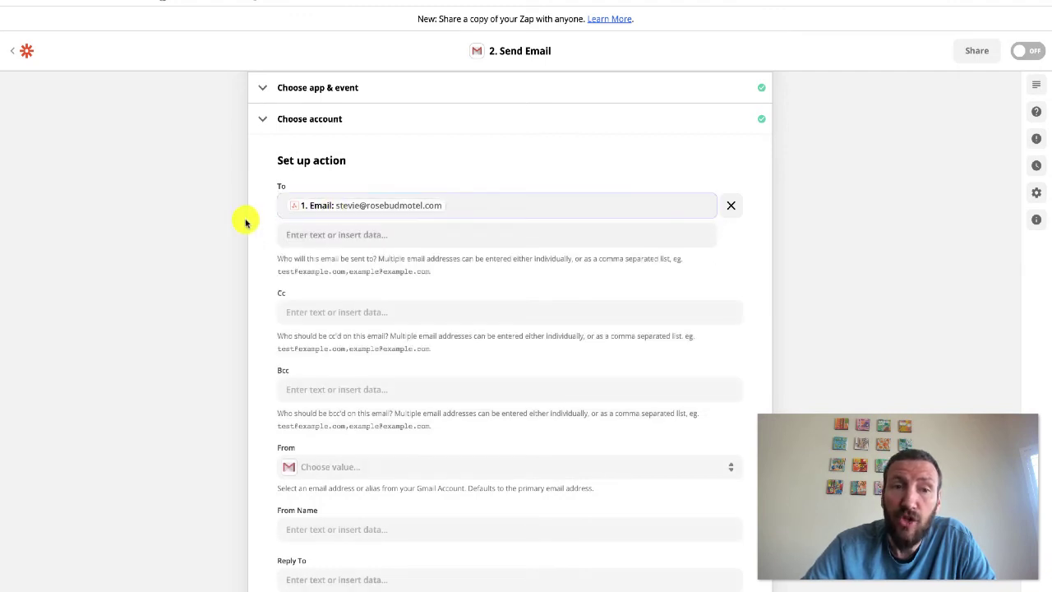
pyautogui.click(297, 314)
pyautogui.scroll(-1, 349, 432)
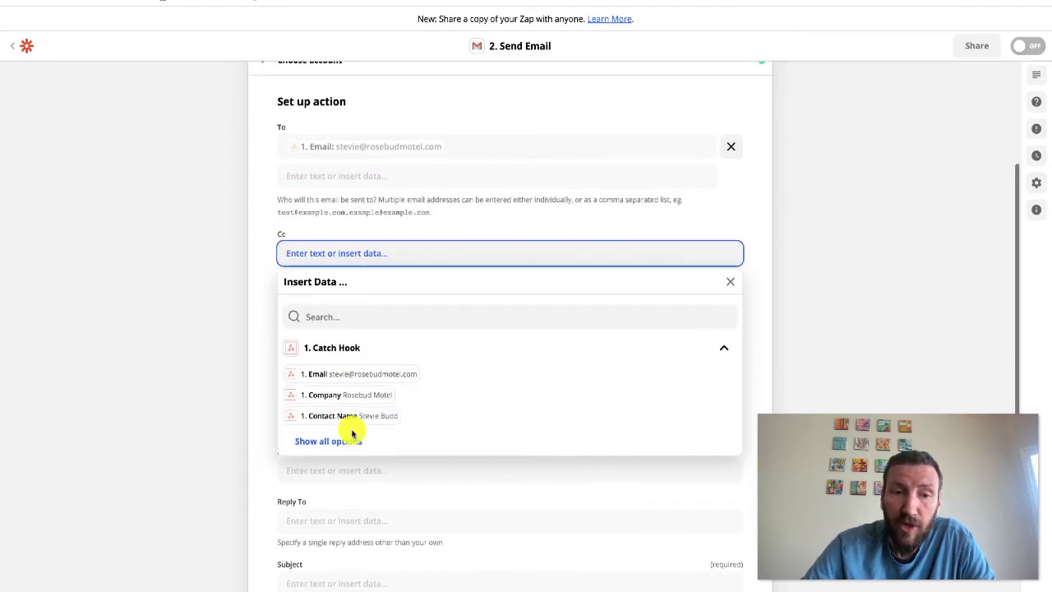
pyautogui.click(352, 442)
pyautogui.click(376, 457)
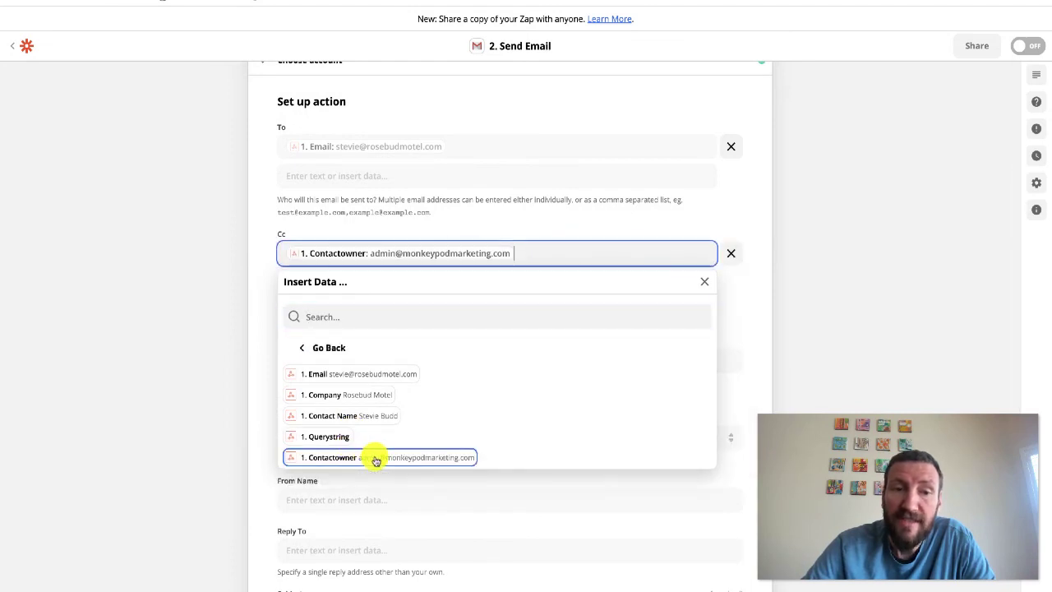
pyautogui.click(201, 310)
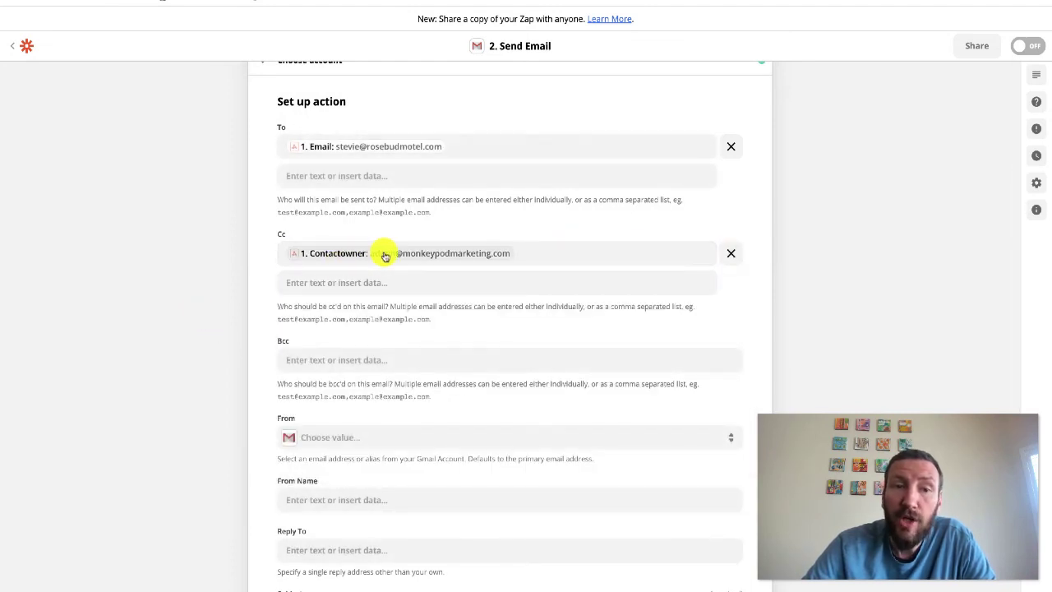
pyautogui.click(375, 281)
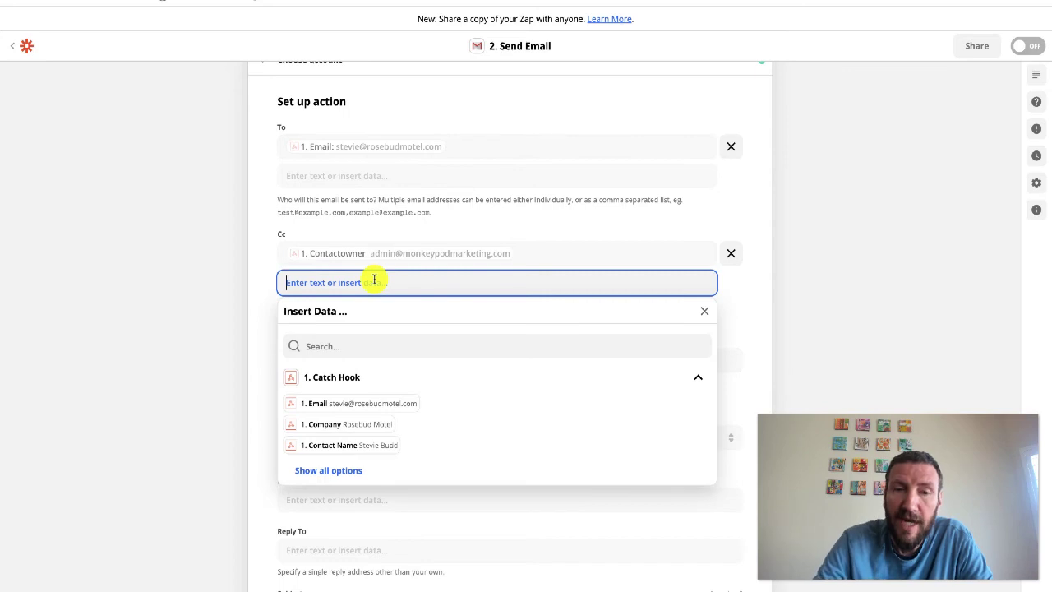
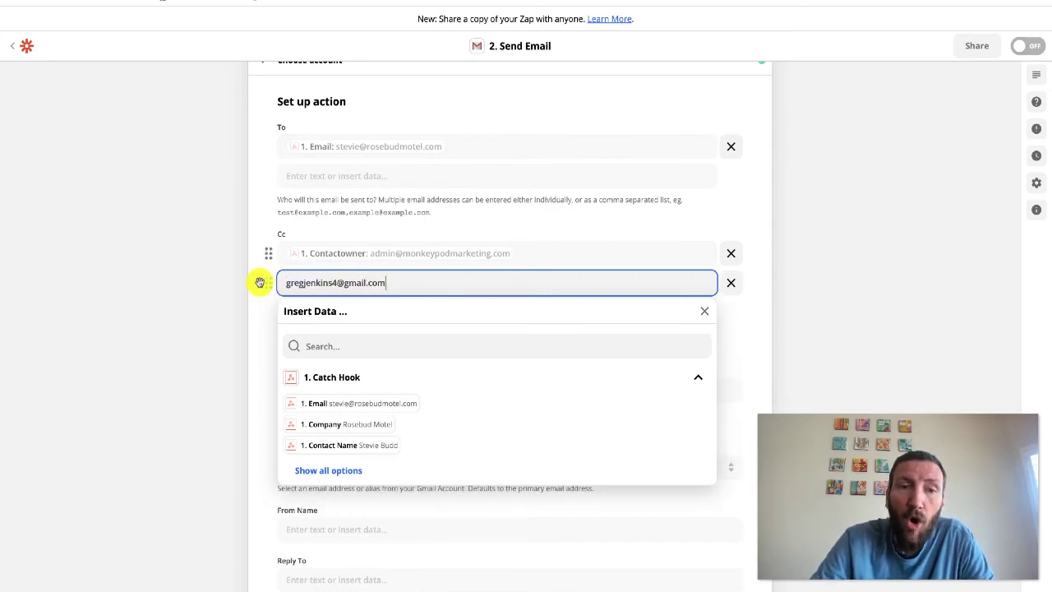
pyautogui.click(192, 282)
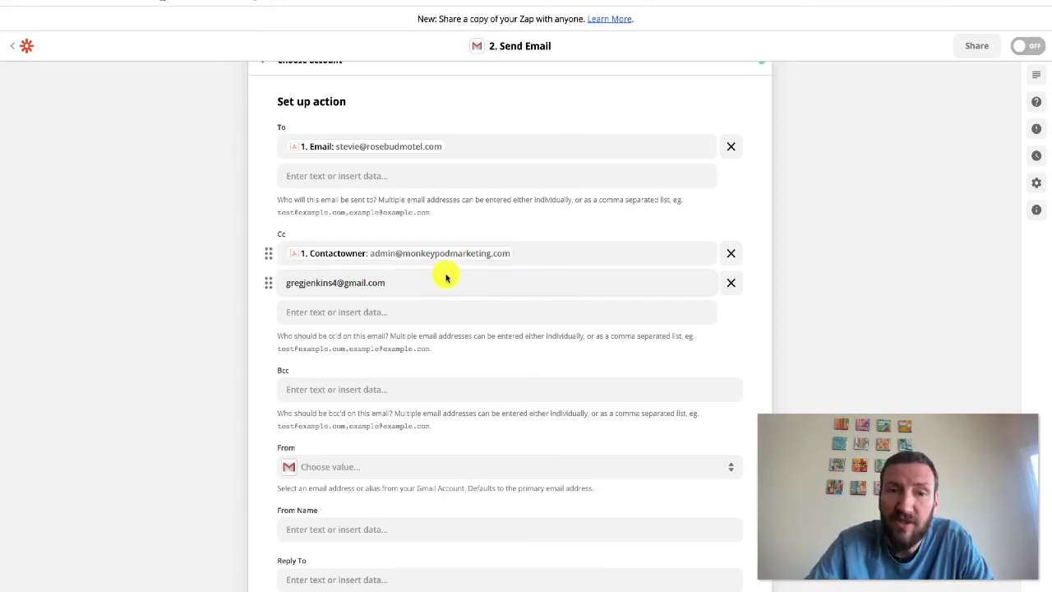
pyautogui.click(731, 283)
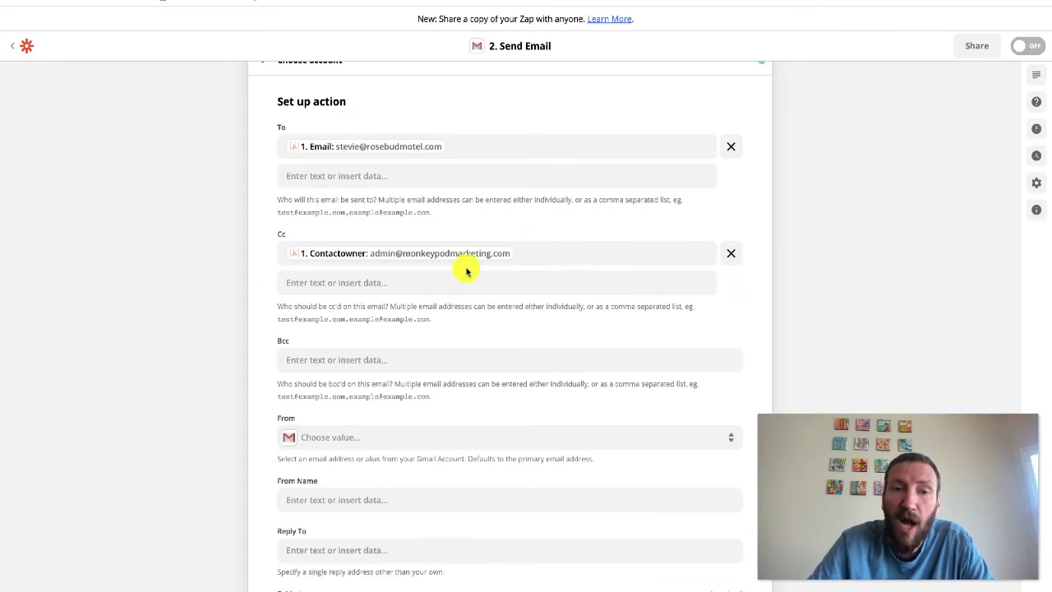
# Send from the connected Gmail address and fill in the sender's From Name
pyautogui.scroll(-1, 466, 272)
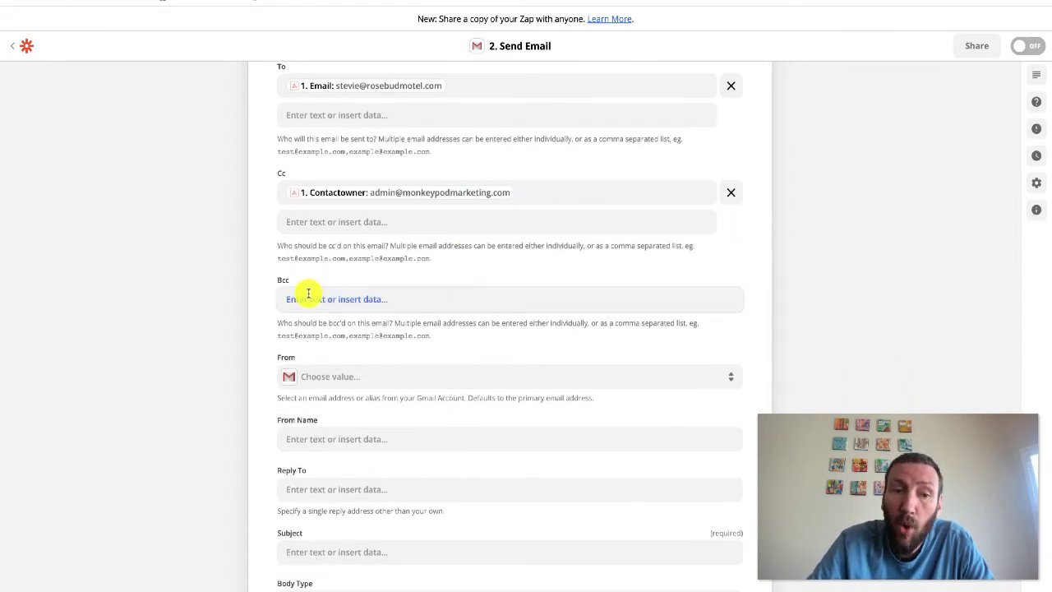
pyautogui.scroll(-1, 320, 308)
pyautogui.click(330, 320)
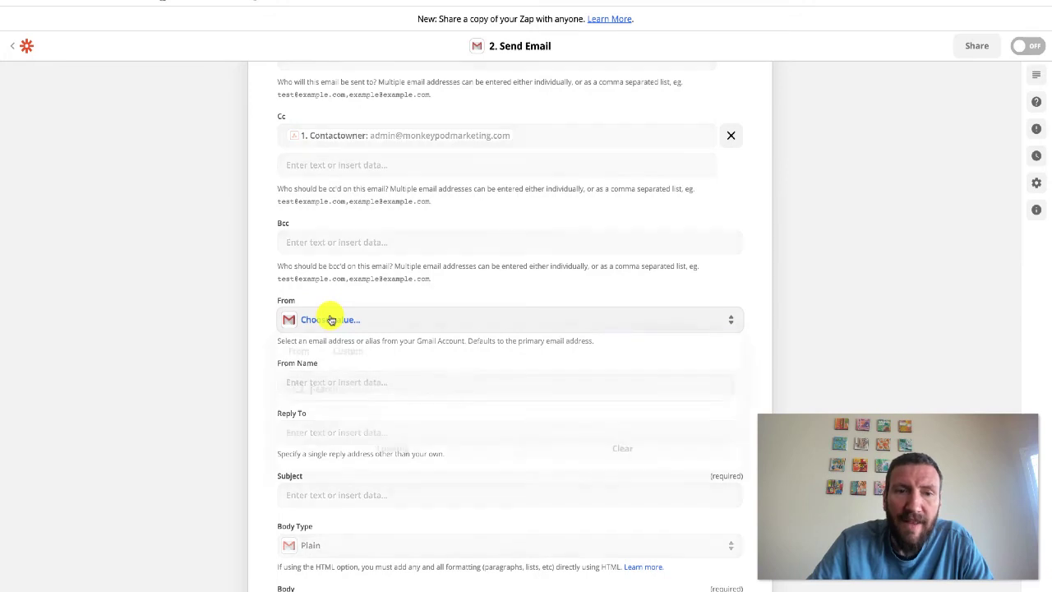
pyautogui.click(341, 421)
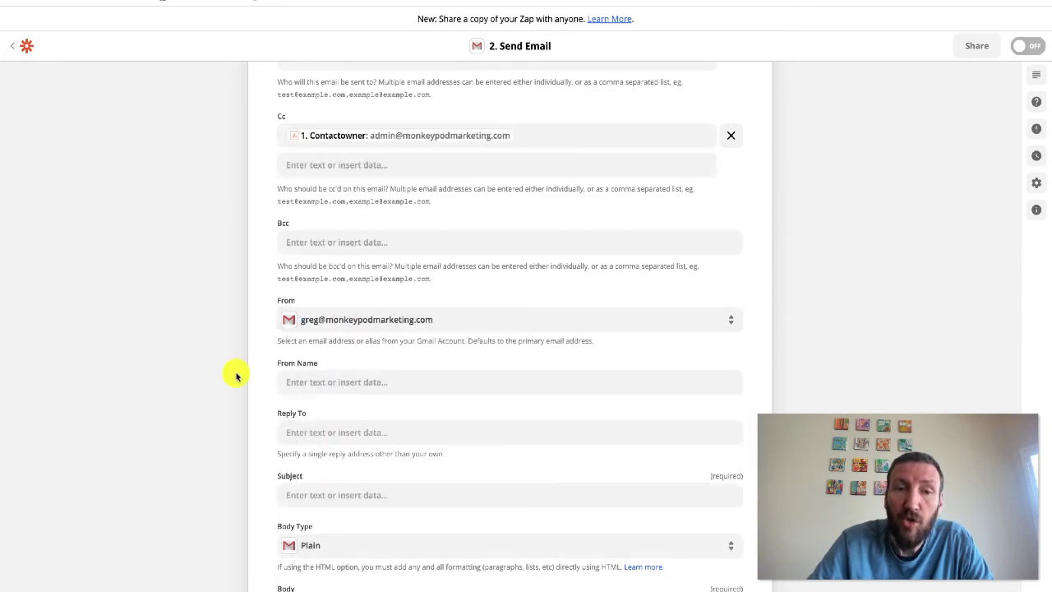
pyautogui.scroll(-2, 231, 371)
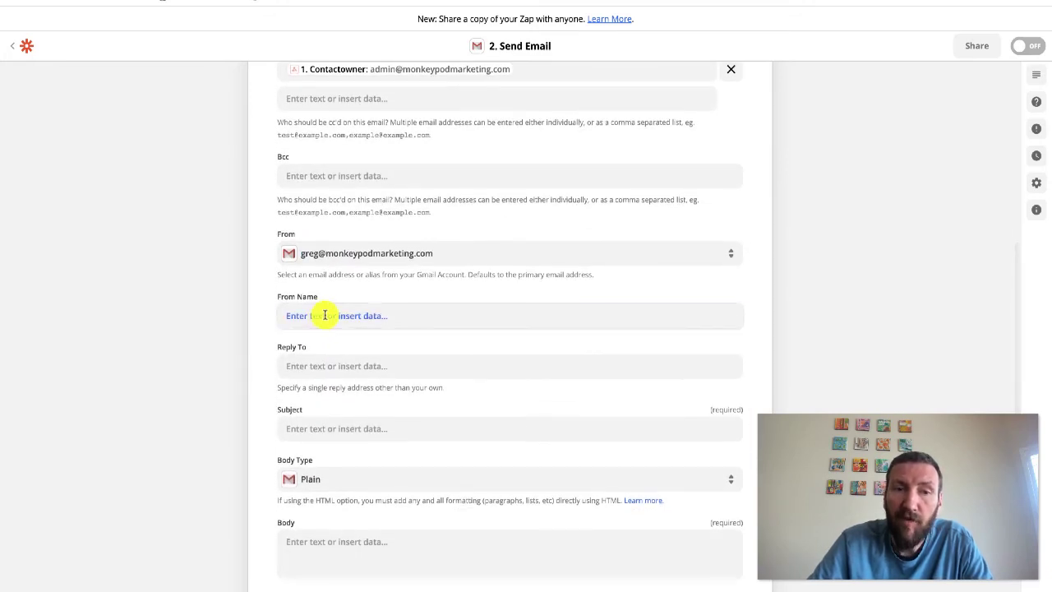
pyautogui.click(324, 314)
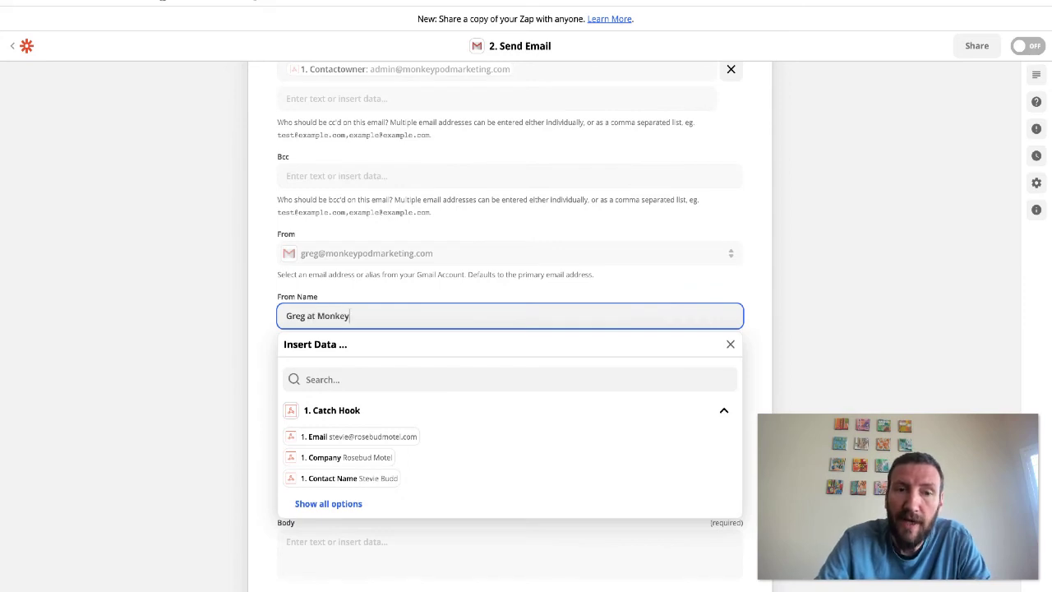
pyautogui.write('Greg at Monkeypod')
pyautogui.click(136, 308)
# Enter the sender's business email address as the Reply To address
pyautogui.scroll(-4, 136, 307)
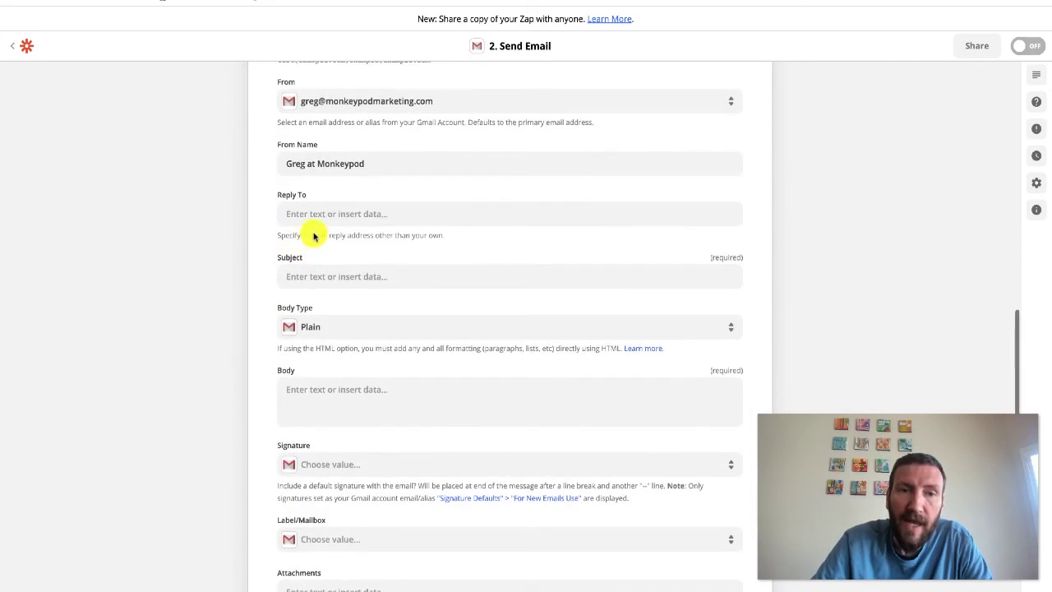
pyautogui.click(325, 213)
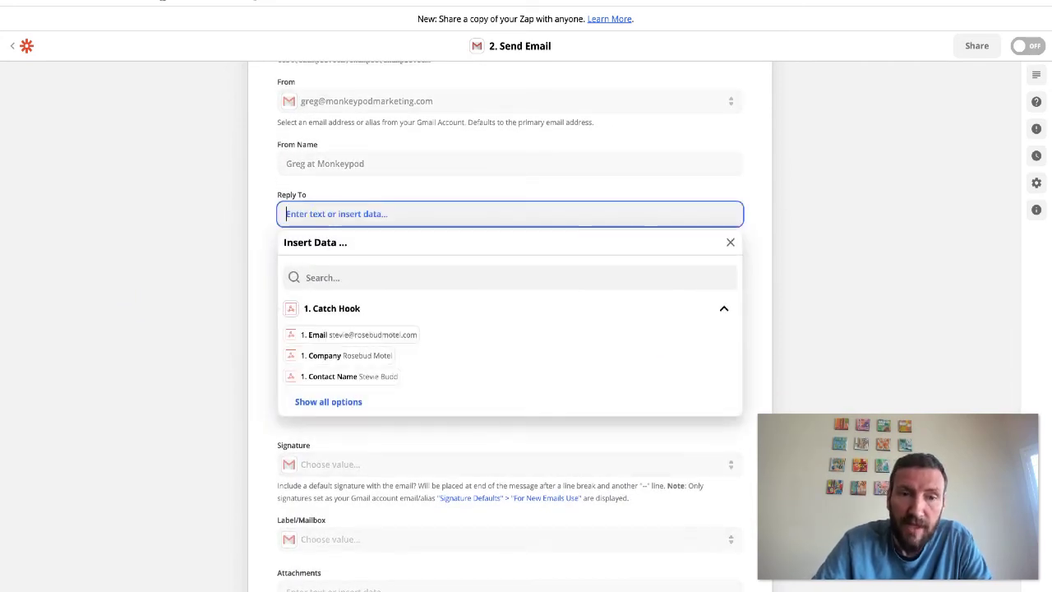
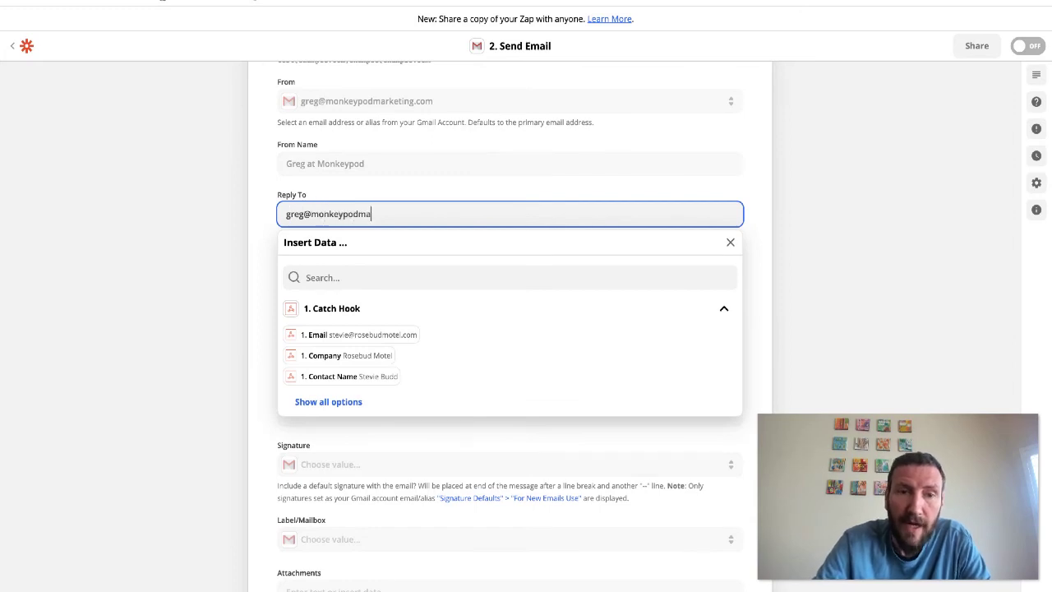
pyautogui.click(215, 200)
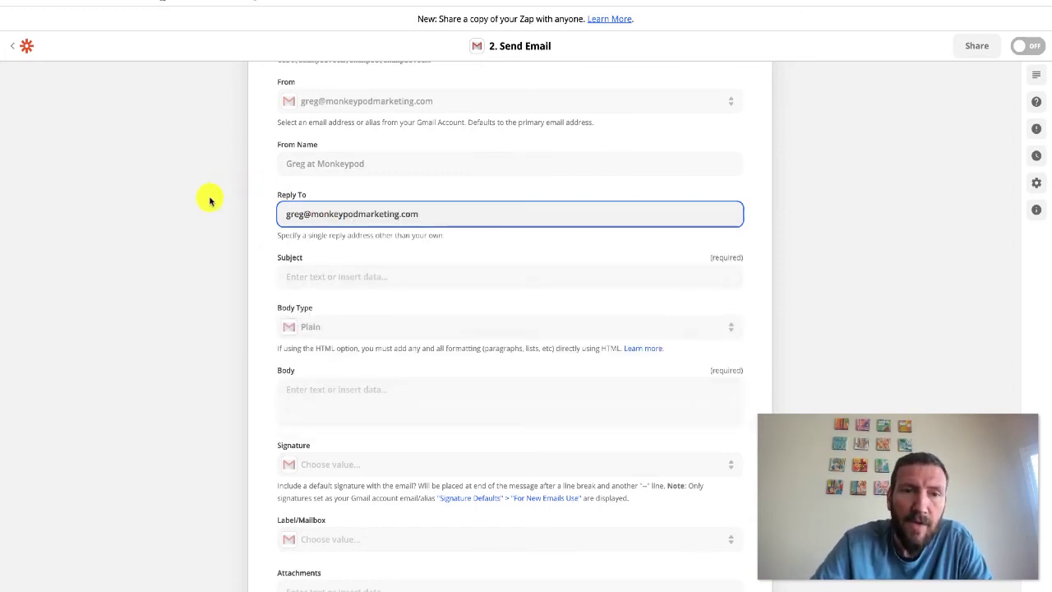
pyautogui.scroll(-1, 246, 218)
# Write the subject as 'Introducing' followed by the Contact Name field
pyautogui.click(322, 198)
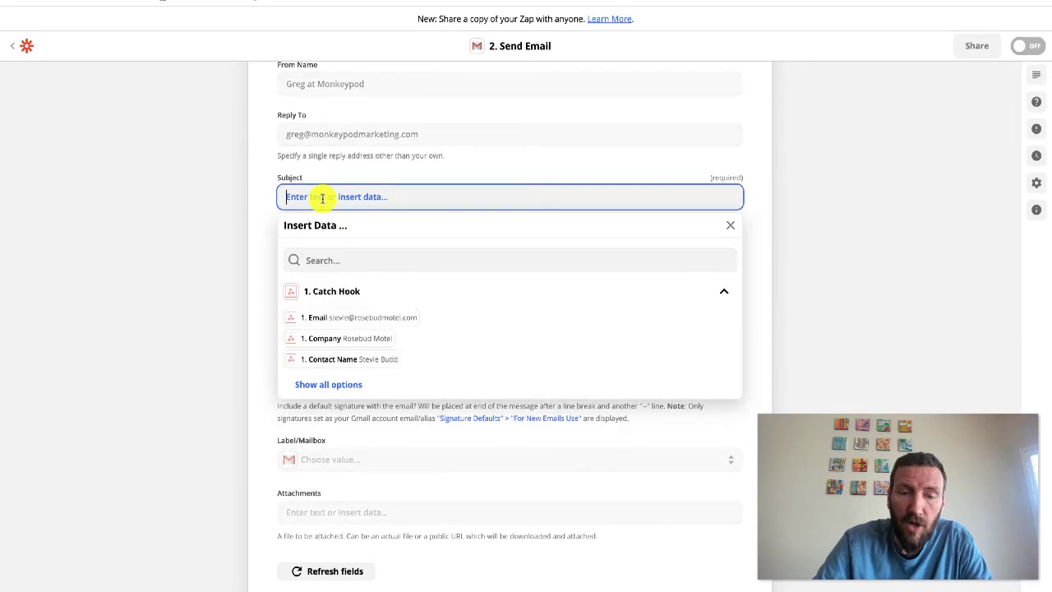
pyautogui.write('Introducing you to')
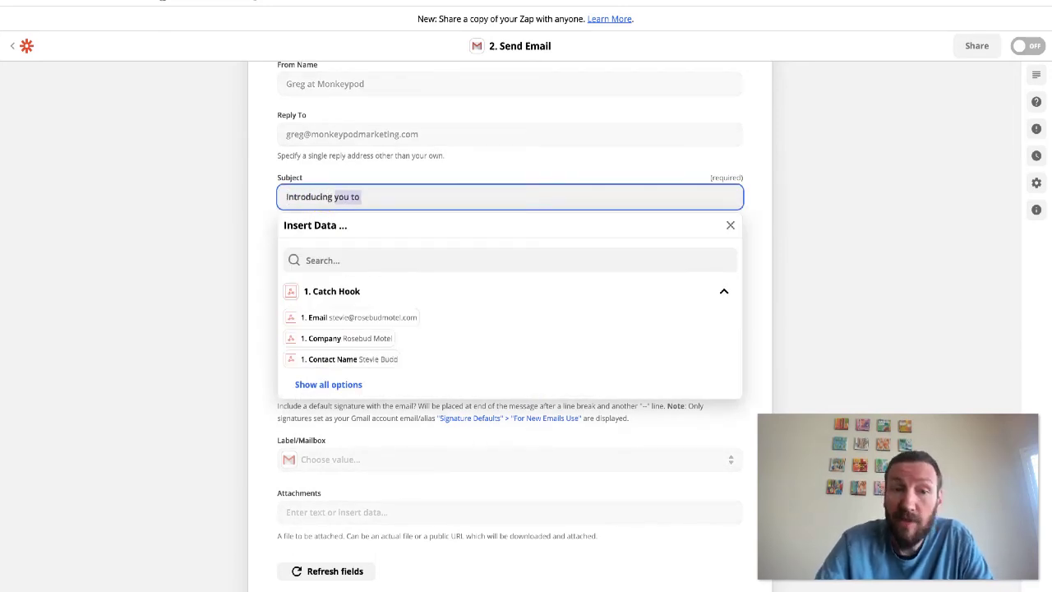
pyautogui.press('BackSpace')
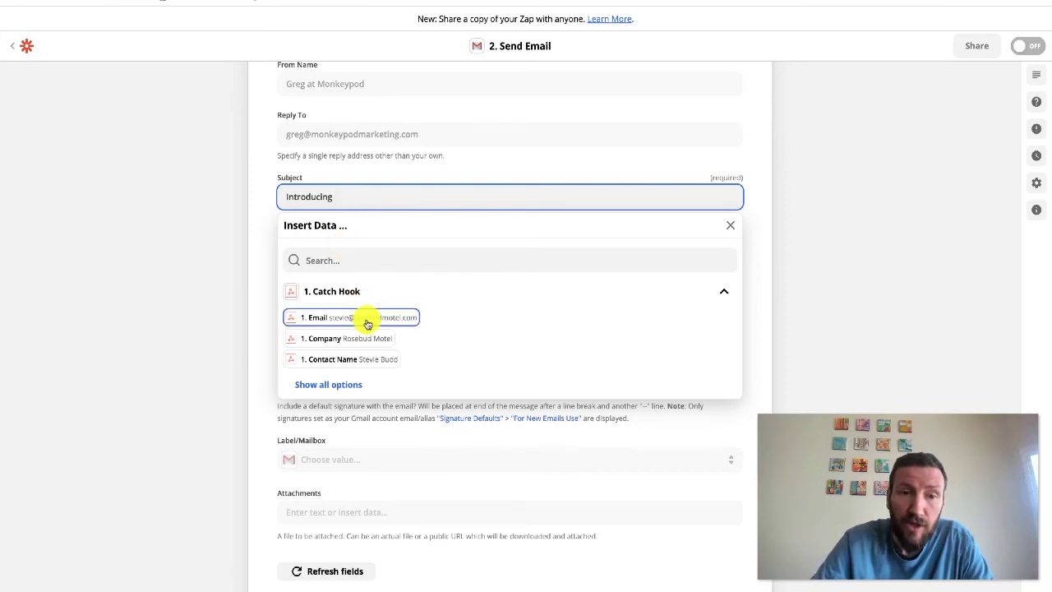
pyautogui.click(375, 359)
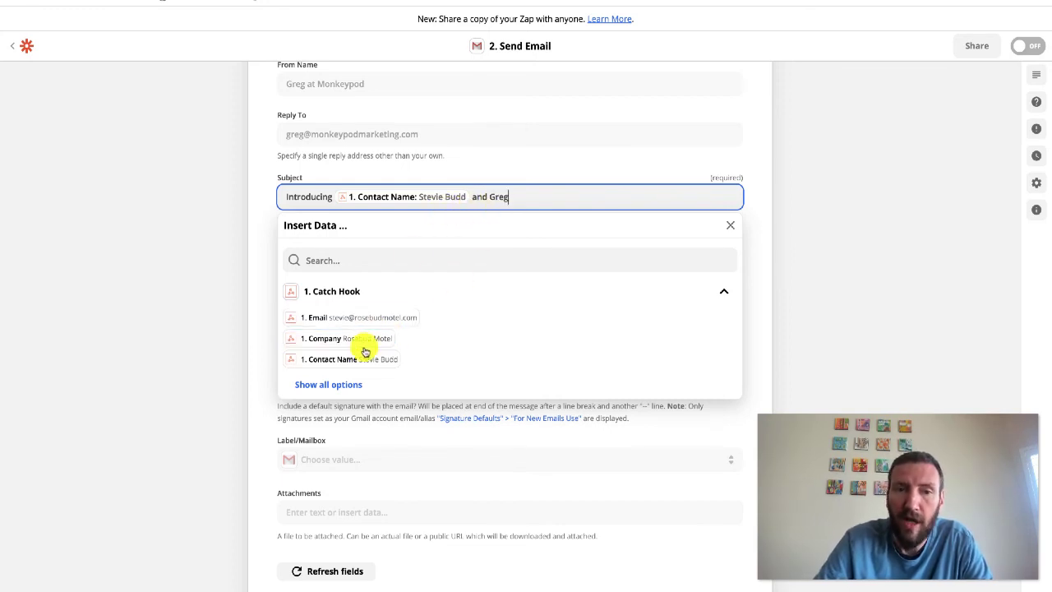
pyautogui.click(226, 339)
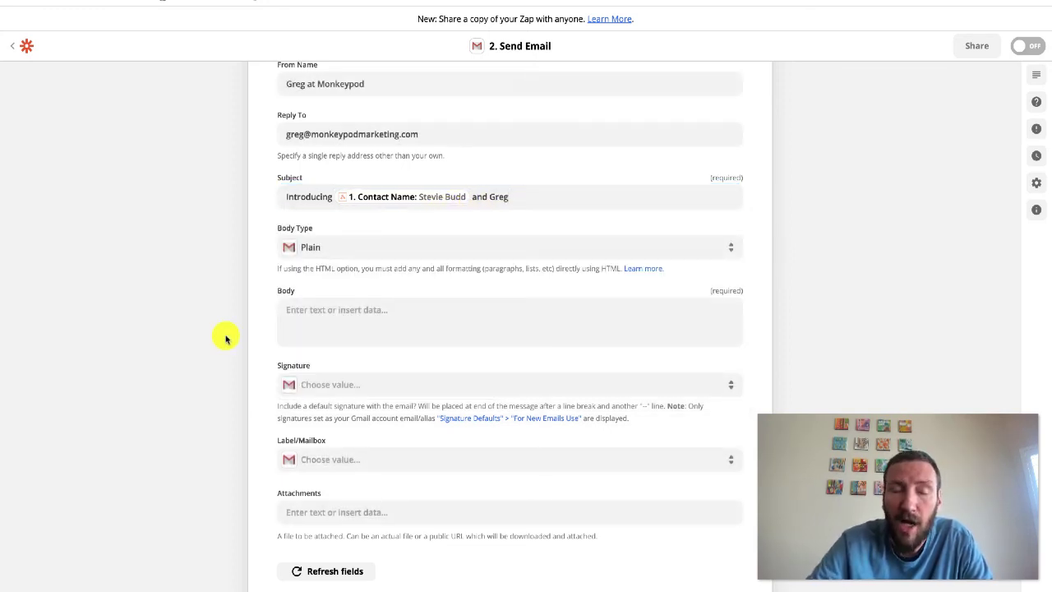
pyautogui.scroll(-1, 226, 339)
# Keep the email body format as plain text
pyautogui.click(294, 261)
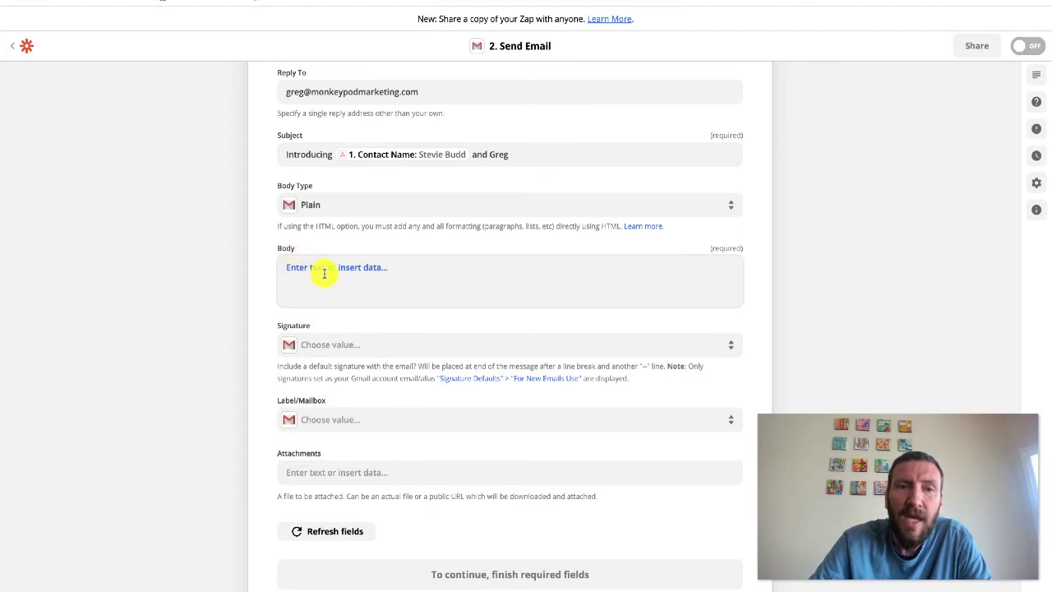
pyautogui.click(324, 274)
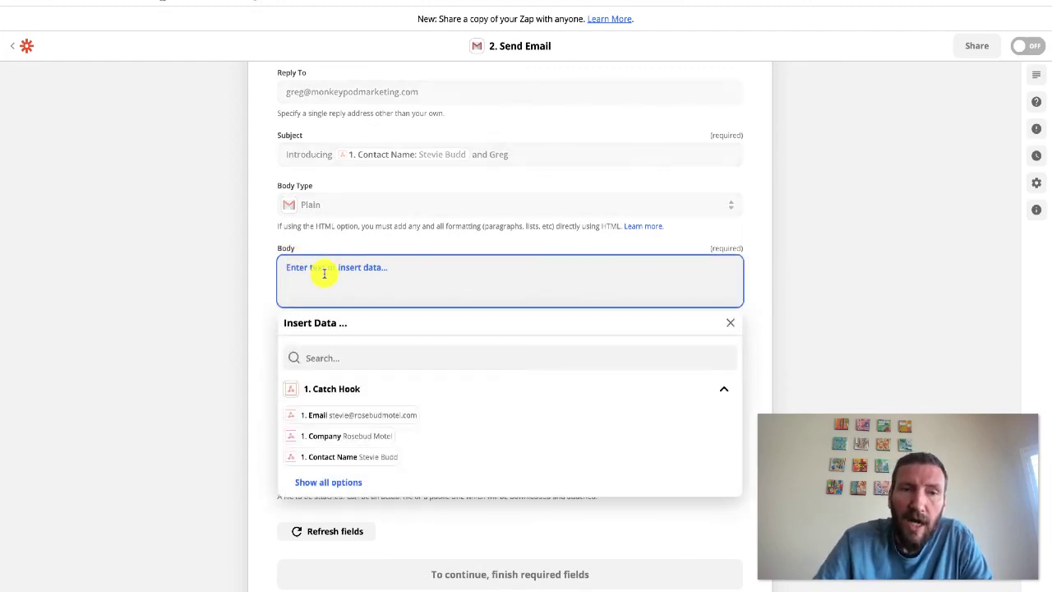
pyautogui.click(316, 203)
pyautogui.click(329, 201)
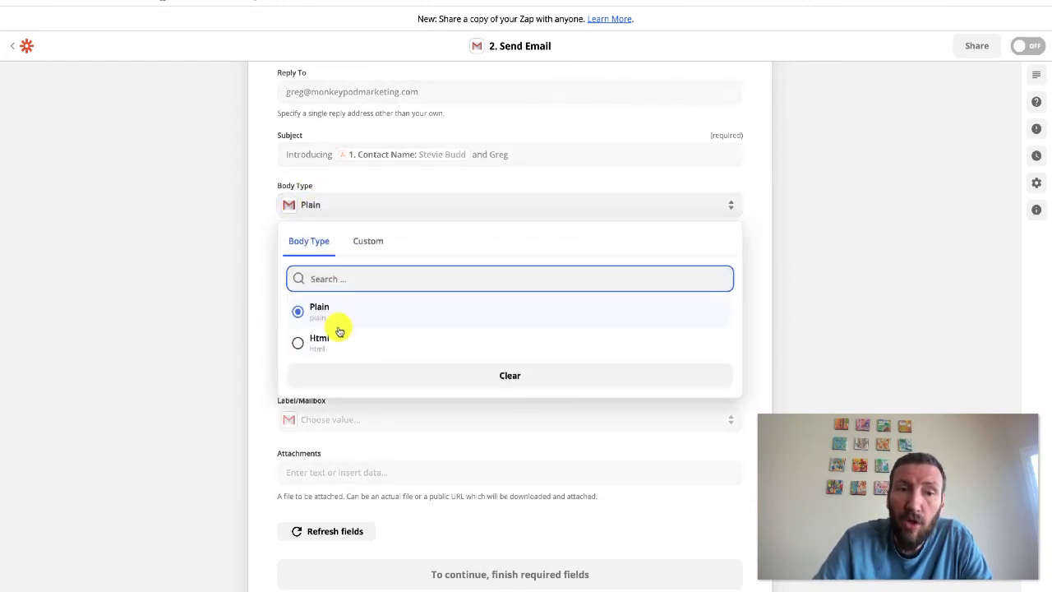
pyautogui.click(190, 277)
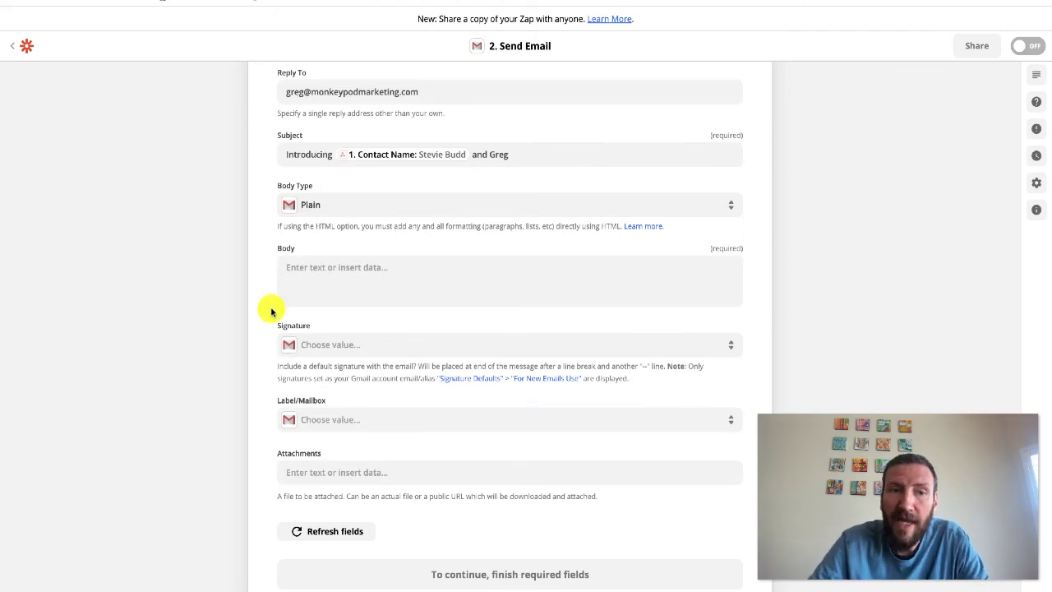
# Type the body: 'Hey' plus Contact Name, an introduction paragraph, and a 'Love, Us' sign-off
pyautogui.click(331, 272)
pyautogui.write('Hey')
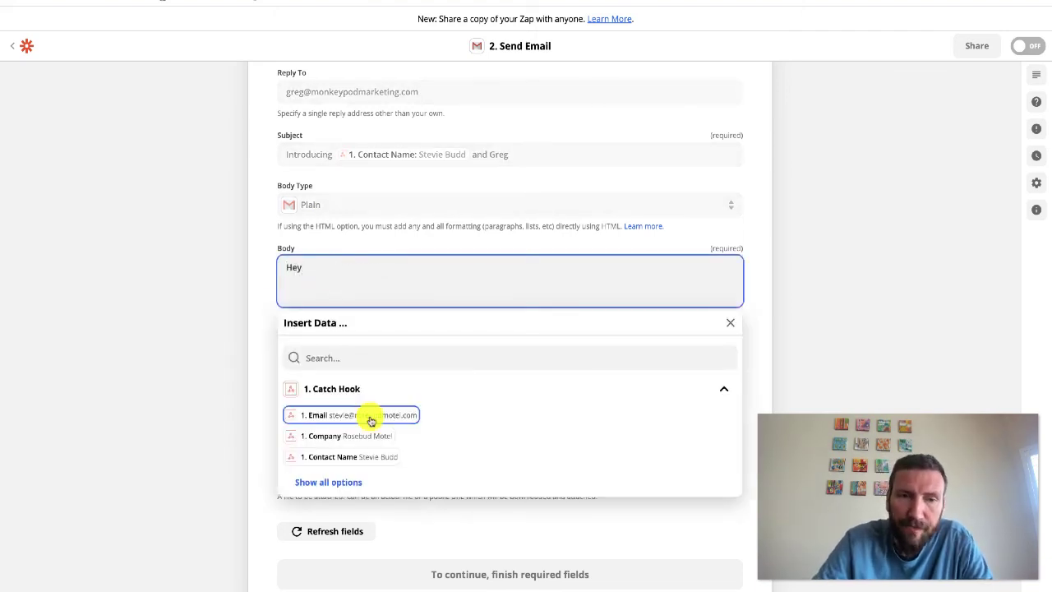
pyautogui.click(380, 455)
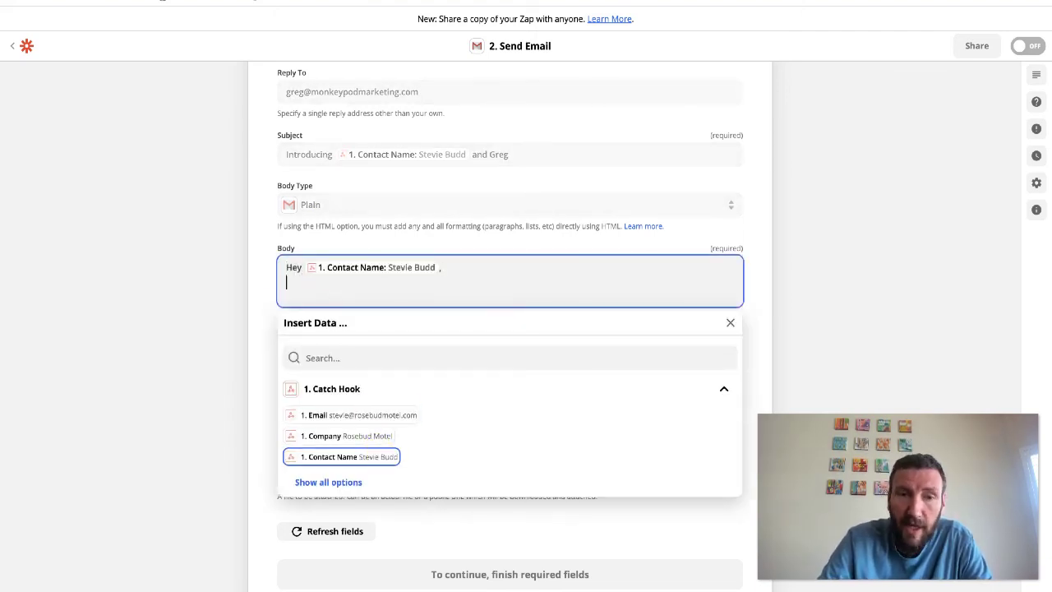
pyautogui.press('Return')
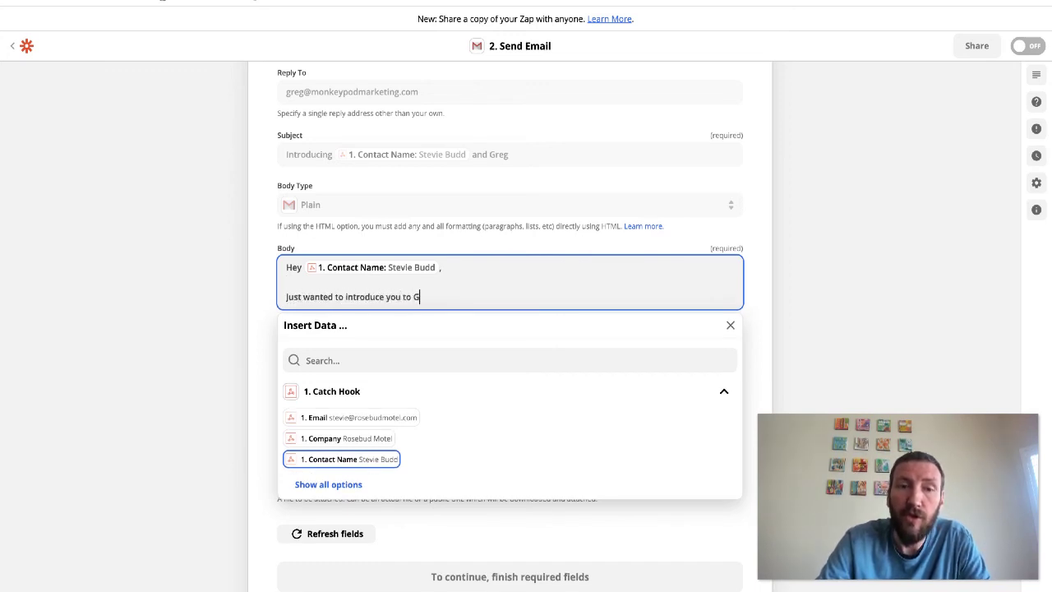
pyautogui.press('Return')
pyautogui.press('Return')
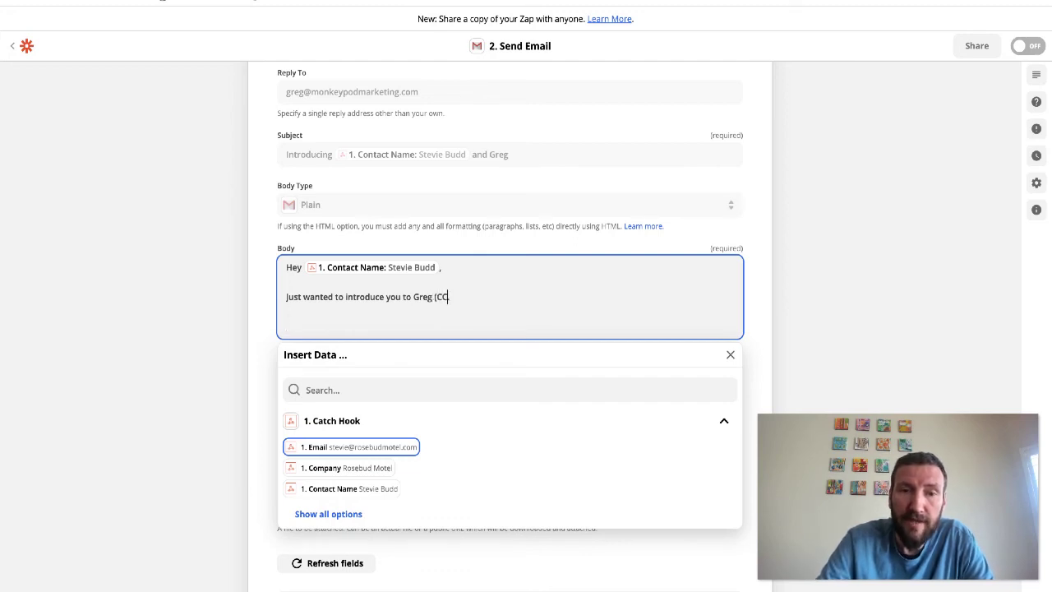
pyautogui.press('Return')
pyautogui.press('Return')
pyautogui.write('Let us know if you have any')
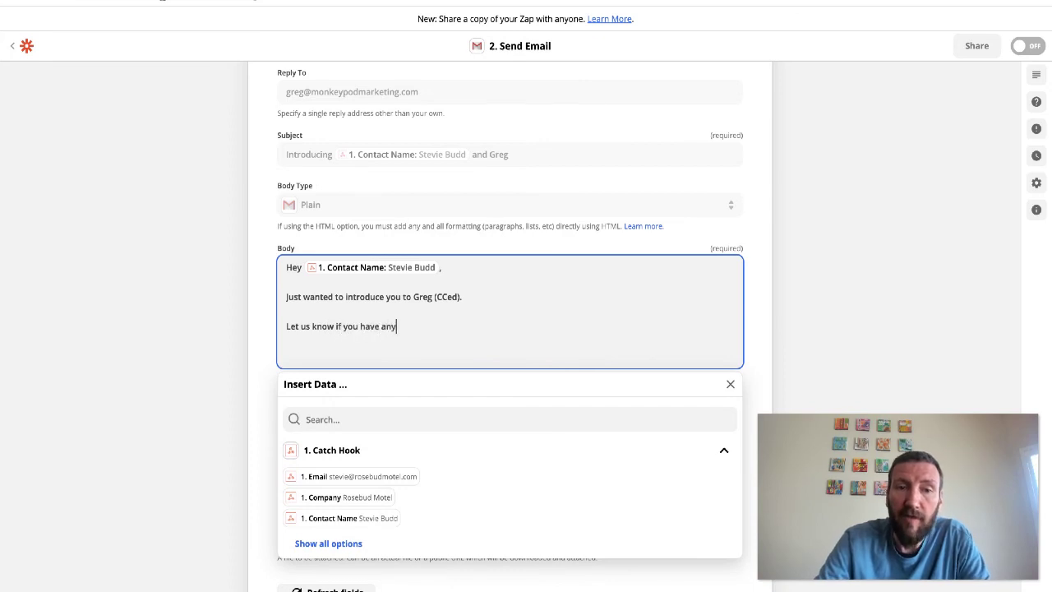
pyautogui.write('.')
pyautogui.press('Return')
pyautogui.write('Love,')
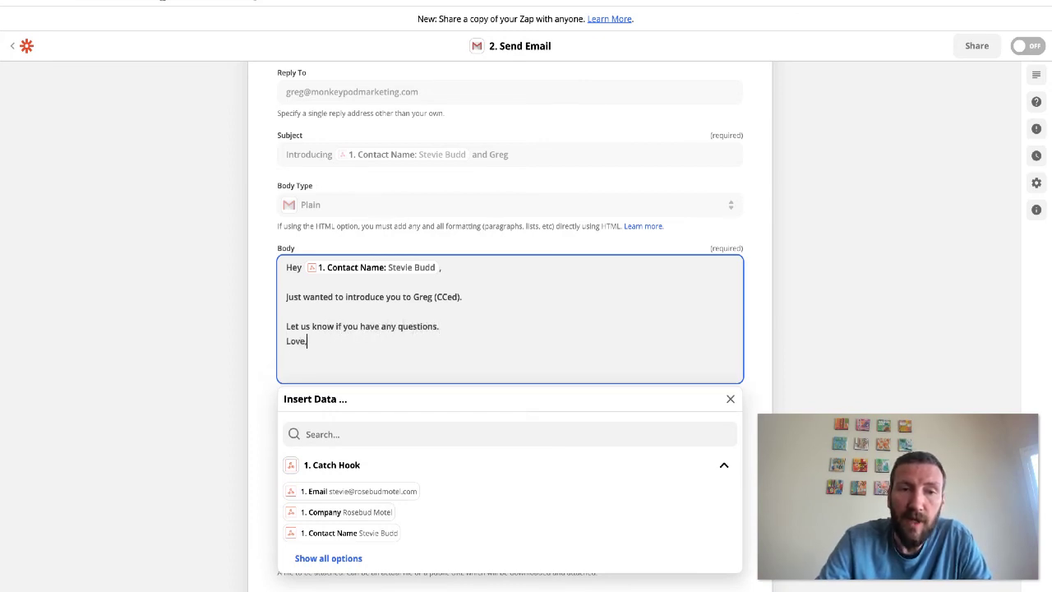
pyautogui.press('Return')
pyautogui.write('US')
pyautogui.press('Return')
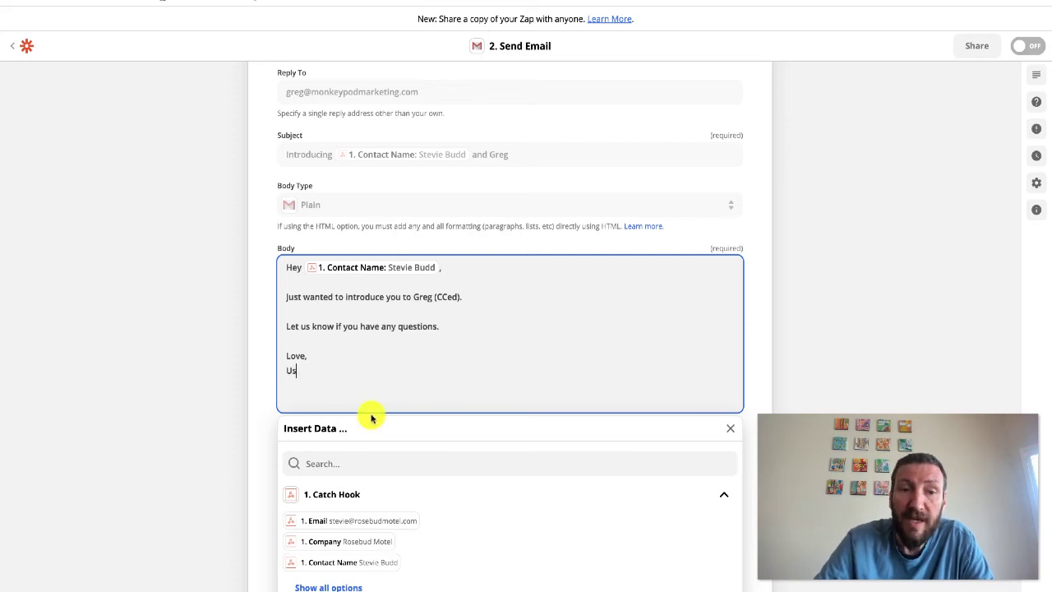
pyautogui.click(149, 323)
pyautogui.scroll(-3, 150, 326)
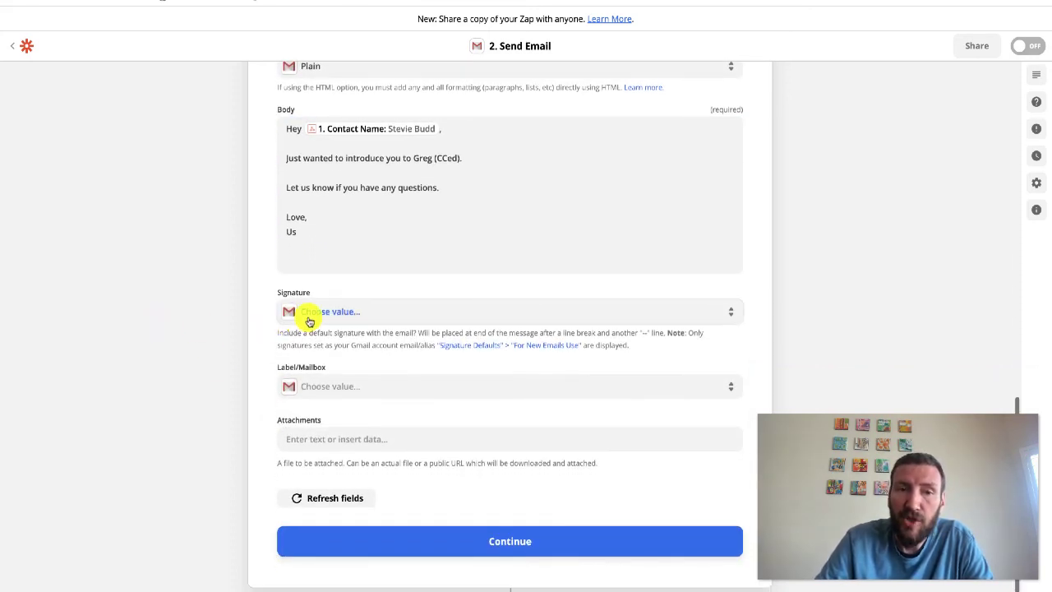
# Continue past Set up action, skip the Gmail step's test, and switch the Zap ON
pyautogui.scroll(-1, 309, 321)
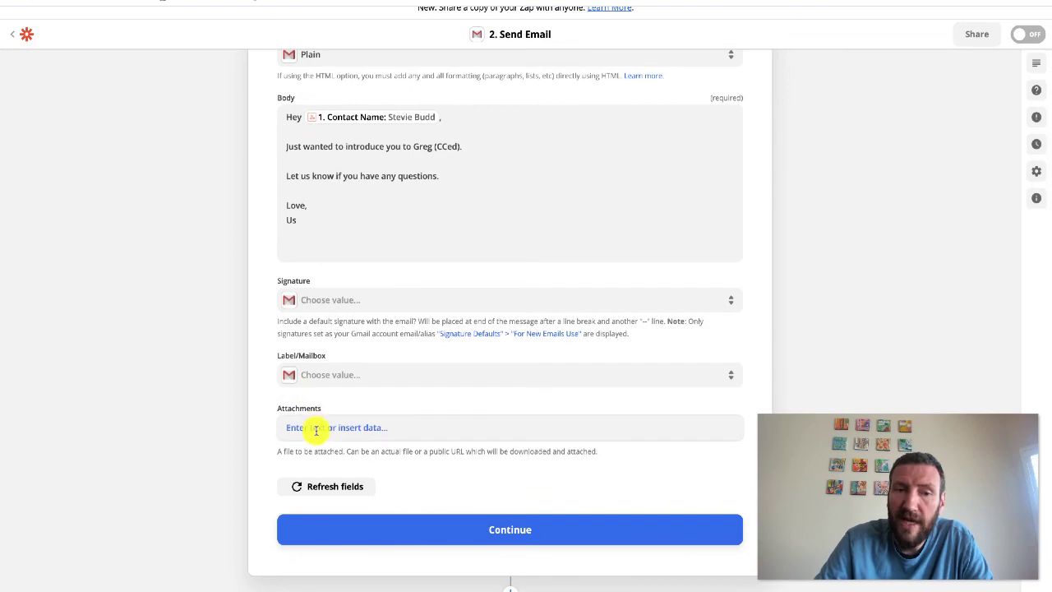
pyautogui.scroll(15, 532, 268)
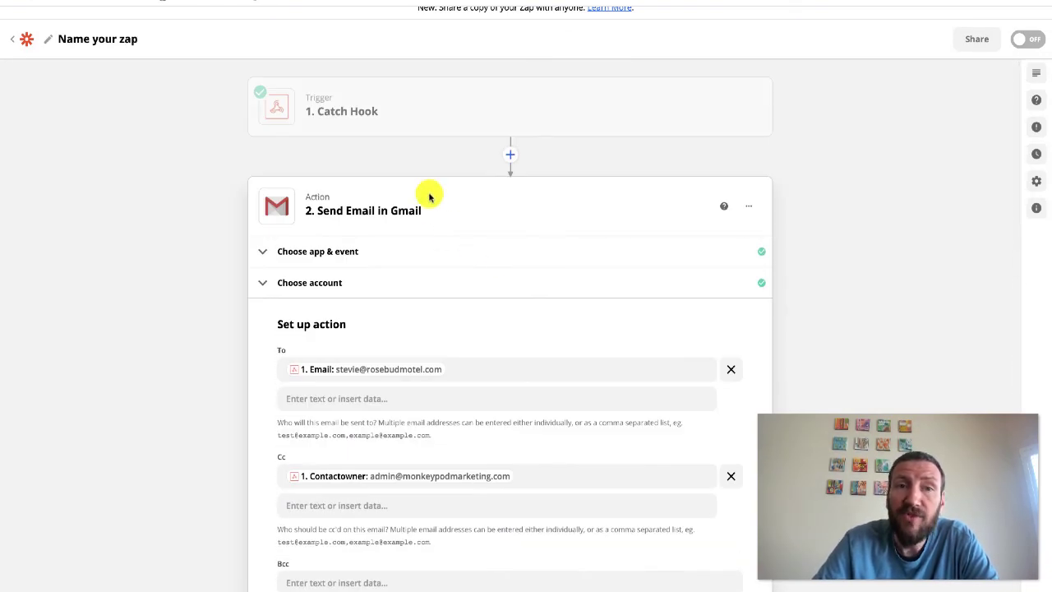
pyautogui.scroll(-15, 430, 206)
pyautogui.click(520, 526)
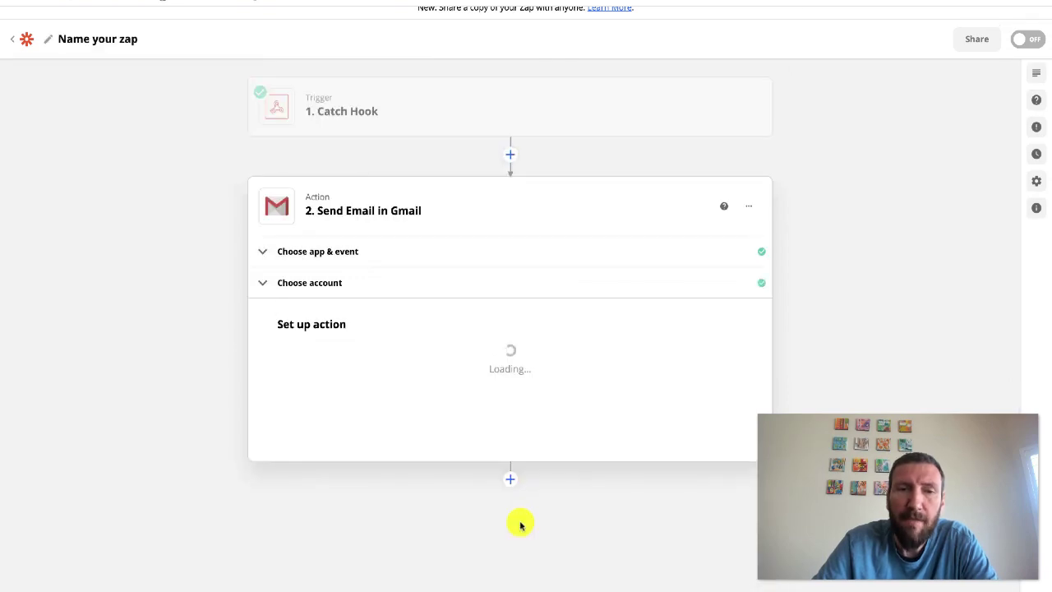
pyautogui.scroll(-3, 462, 430)
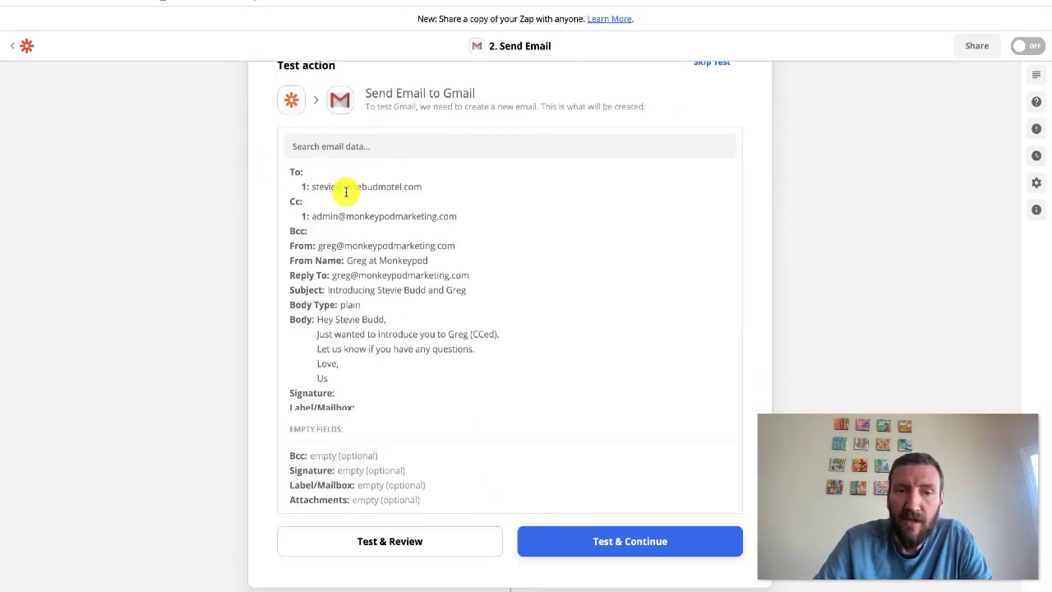
pyautogui.scroll(2, 374, 191)
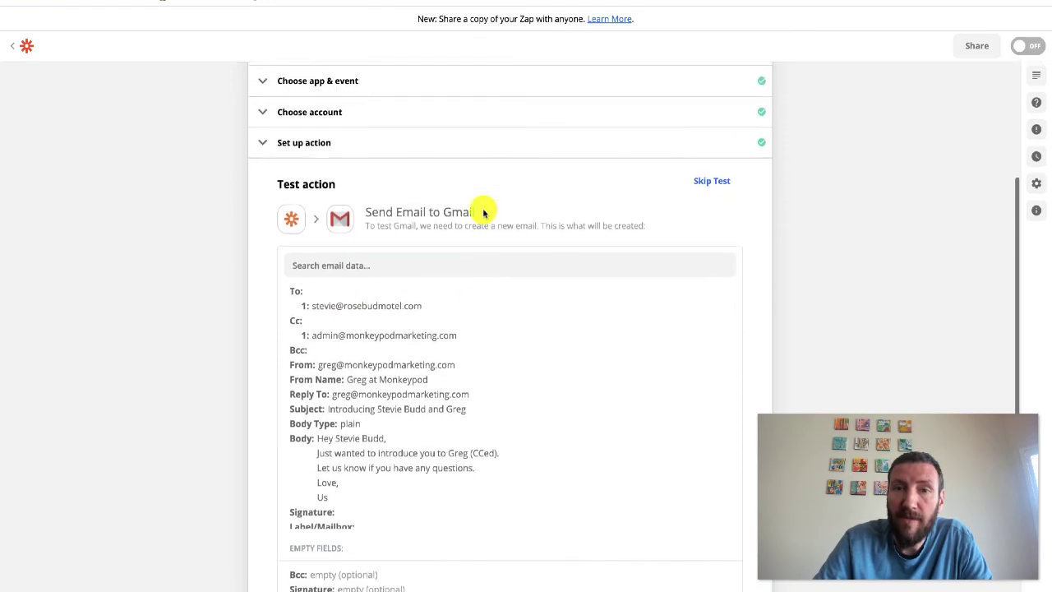
pyautogui.click(705, 190)
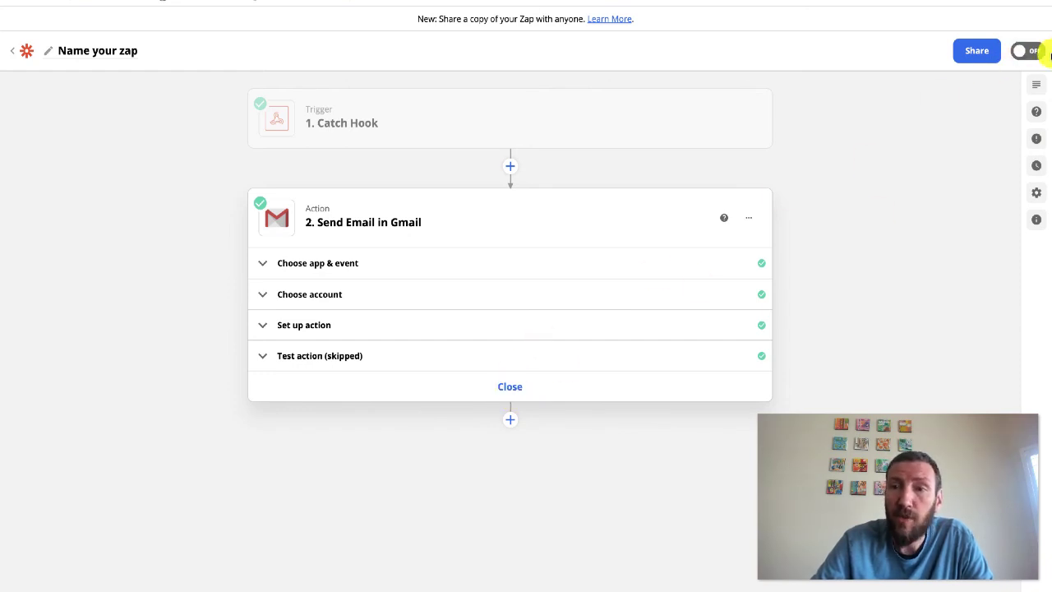
pyautogui.click(1017, 53)
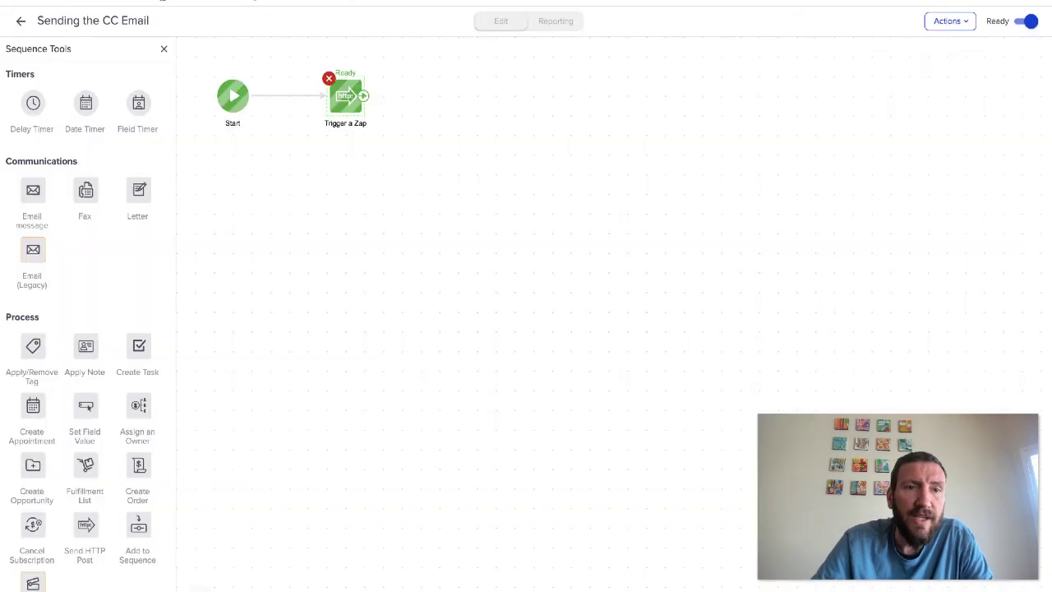
# Open the Sending the CC Email sequence and drop Apply/Remove Tag after Trigger a Zap
pyautogui.click(18, 18)
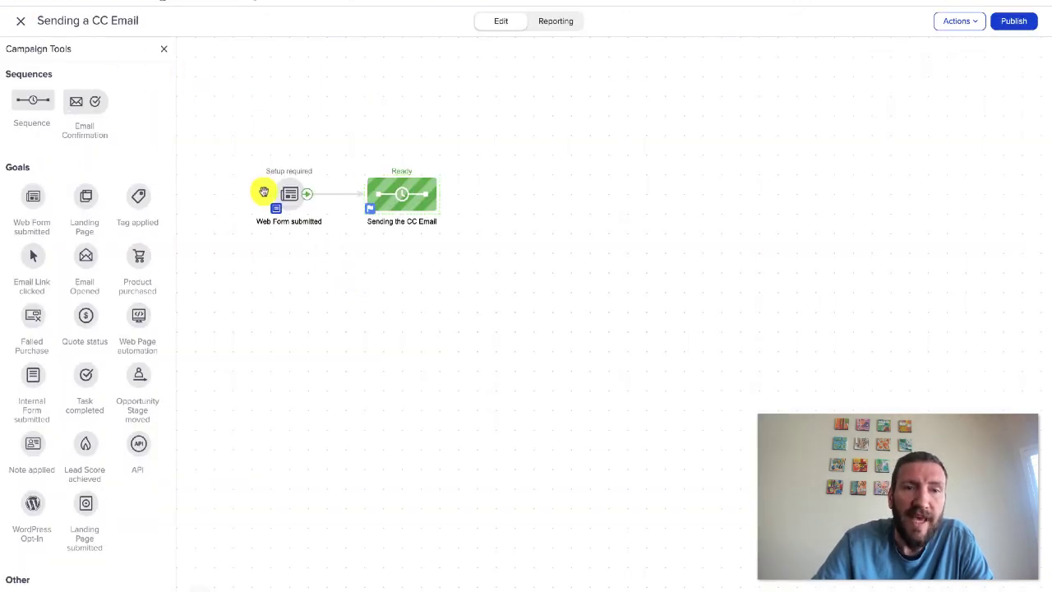
pyautogui.moveTo(236, 148); pyautogui.dragTo(329, 268)
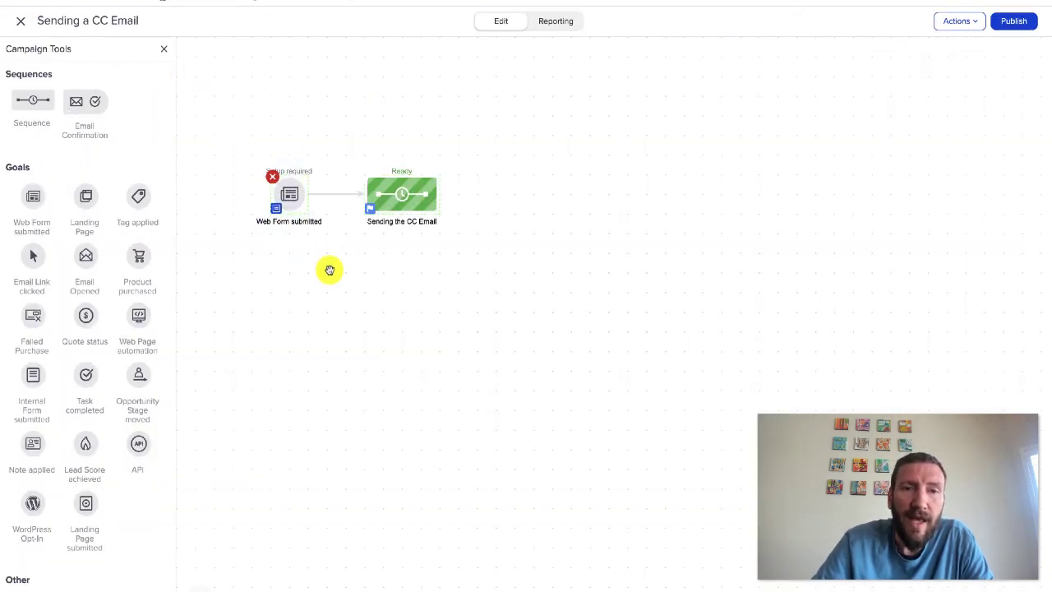
pyautogui.doubleClick(390, 191)
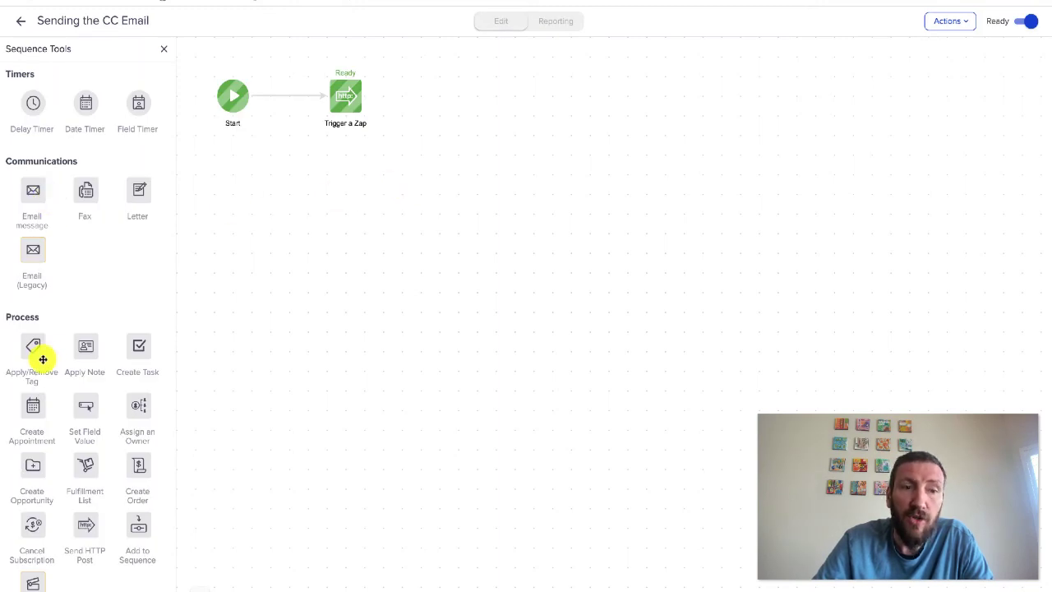
pyautogui.moveTo(42, 359); pyautogui.dragTo(425, 87)
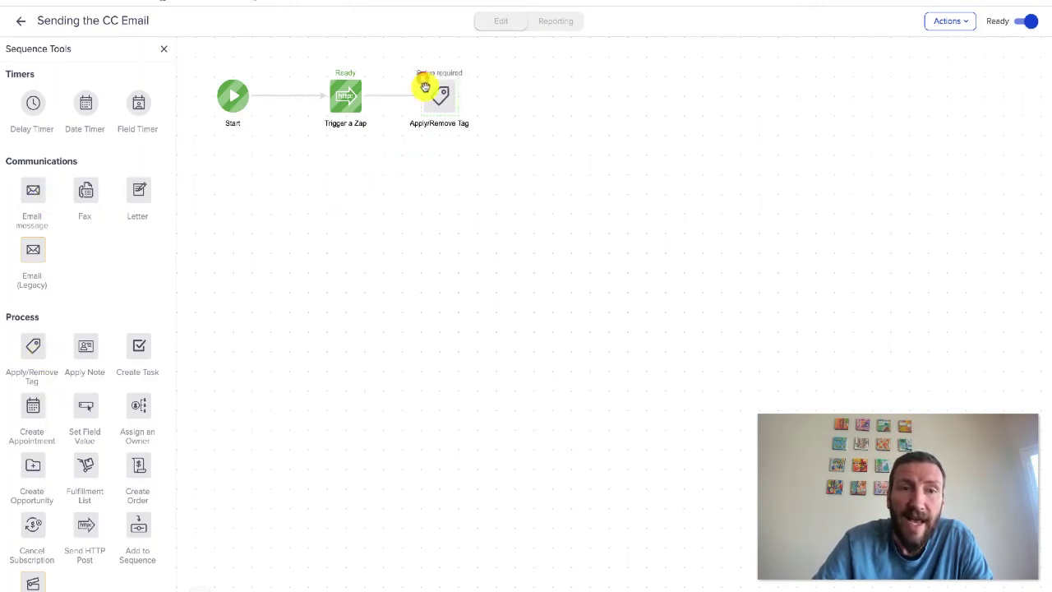
pyautogui.moveTo(380, 128); pyautogui.dragTo(312, 57)
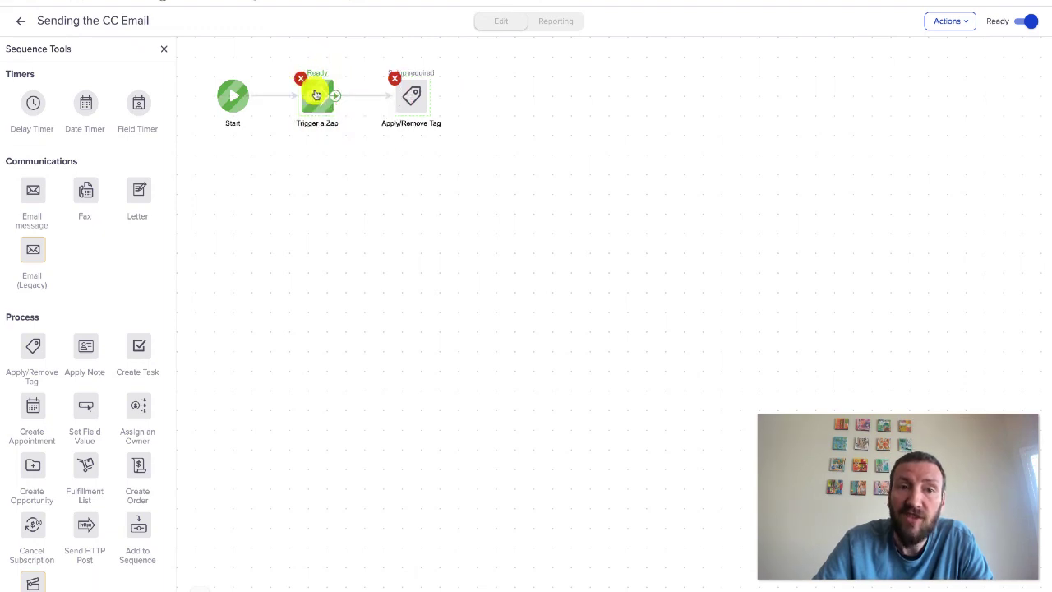
pyautogui.click(344, 173)
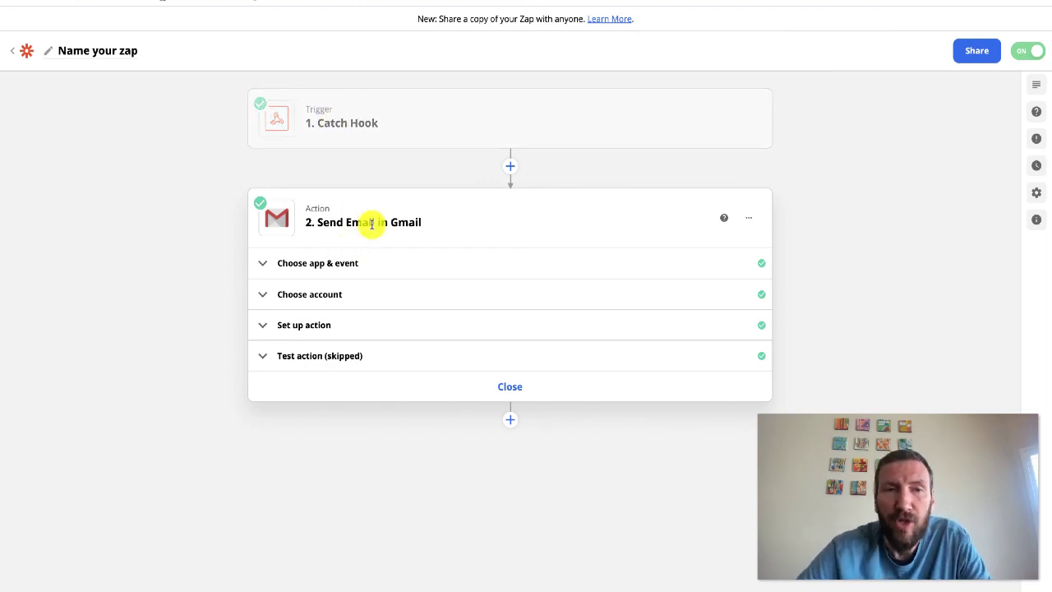
pyautogui.click(200, 2)
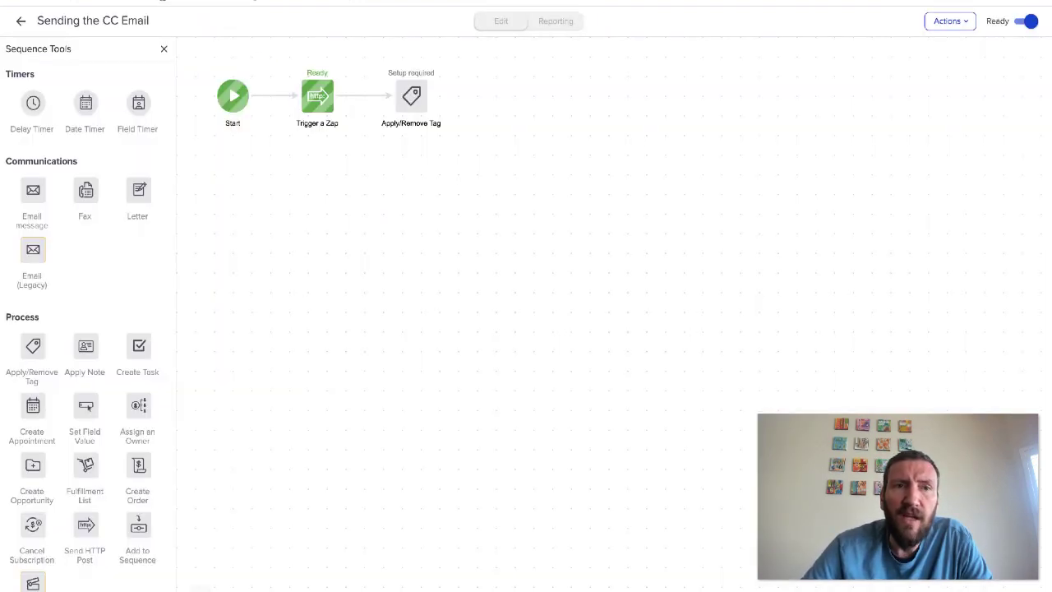
# Go back to the Sending a CC Email campaign canvas and clear the selection
pyautogui.click(22, 20)
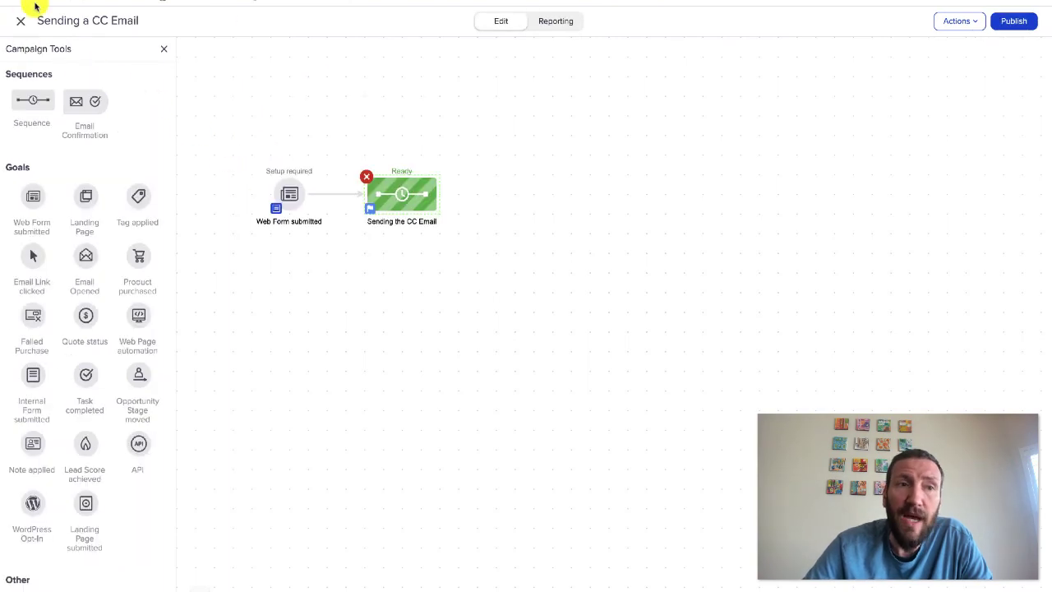
pyautogui.click(123, 2)
pyautogui.moveTo(263, 29)
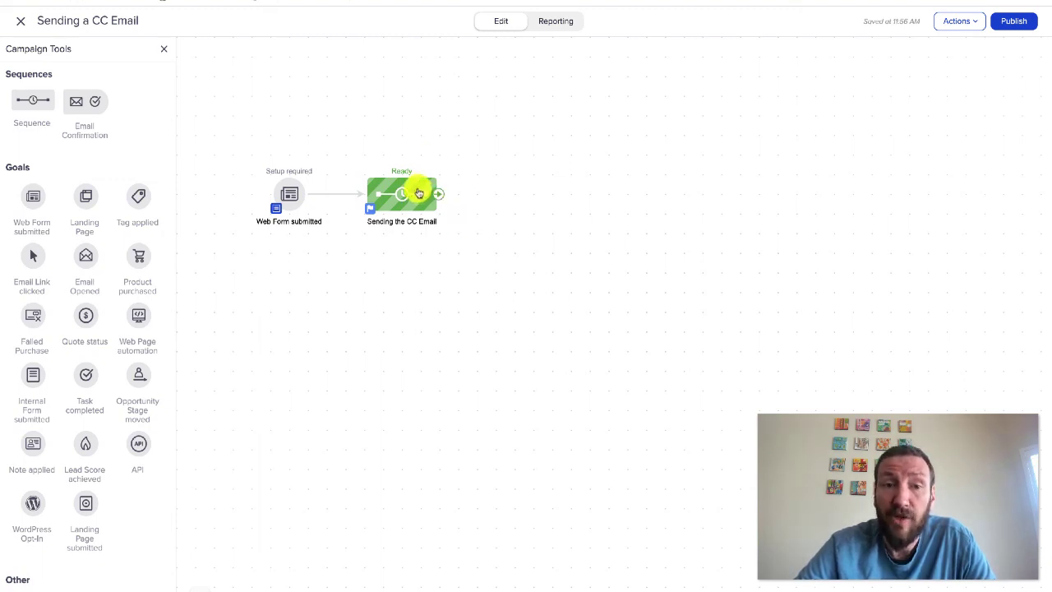
pyautogui.moveTo(474, 249); pyautogui.dragTo(205, 165)
pyautogui.click(205, 157)
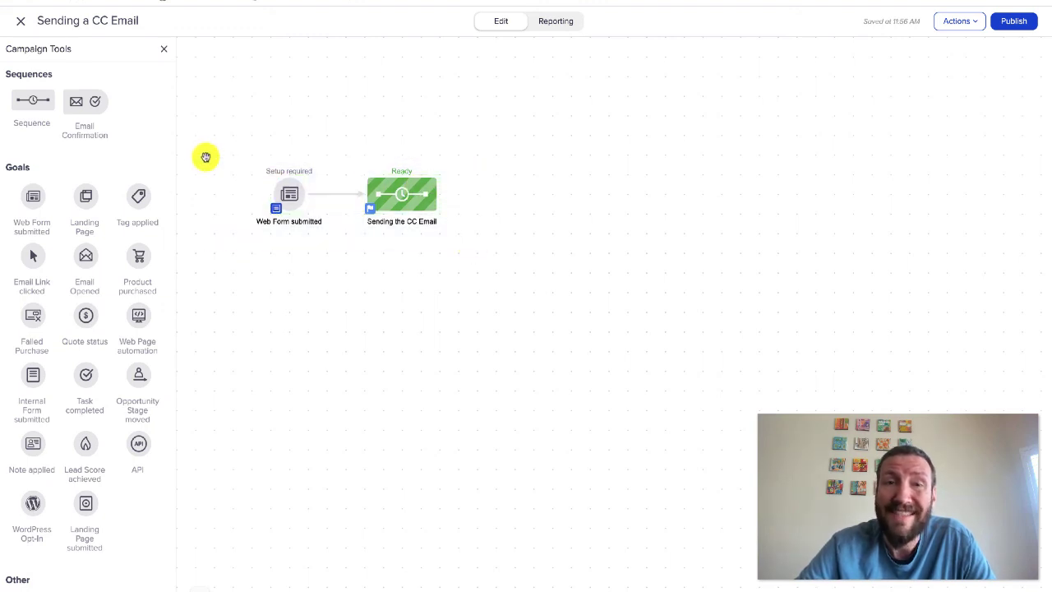